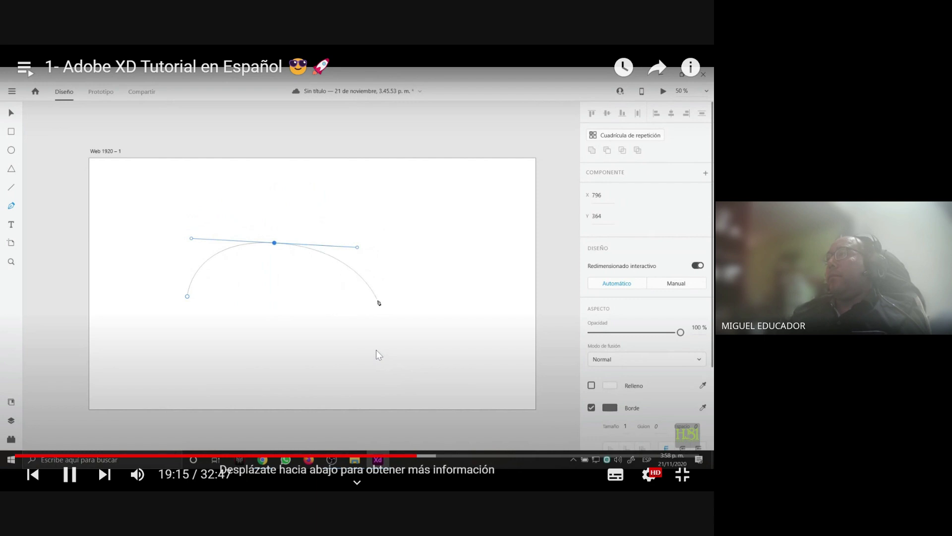
Skip through the tutorial video to the section that shows three blank artboards in Design mode
left_click(375, 350)
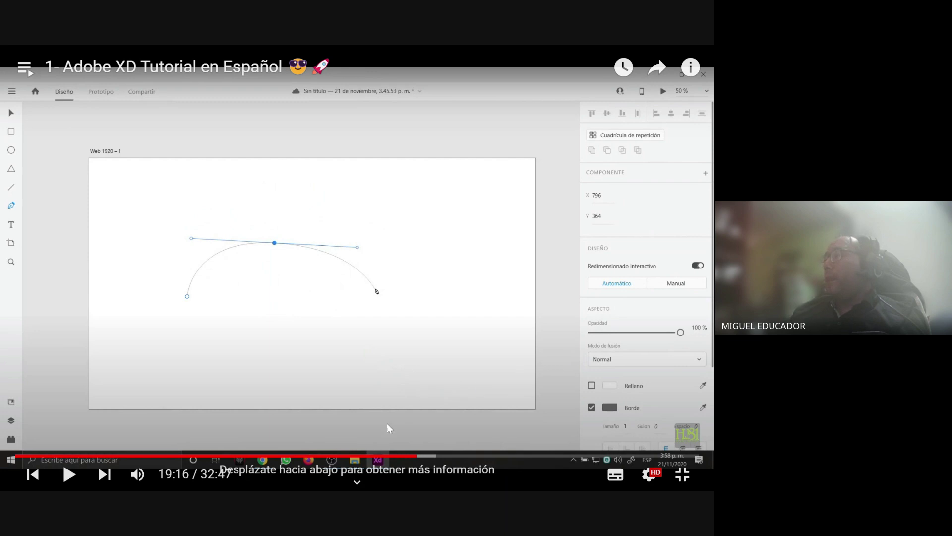
left_click(497, 457)
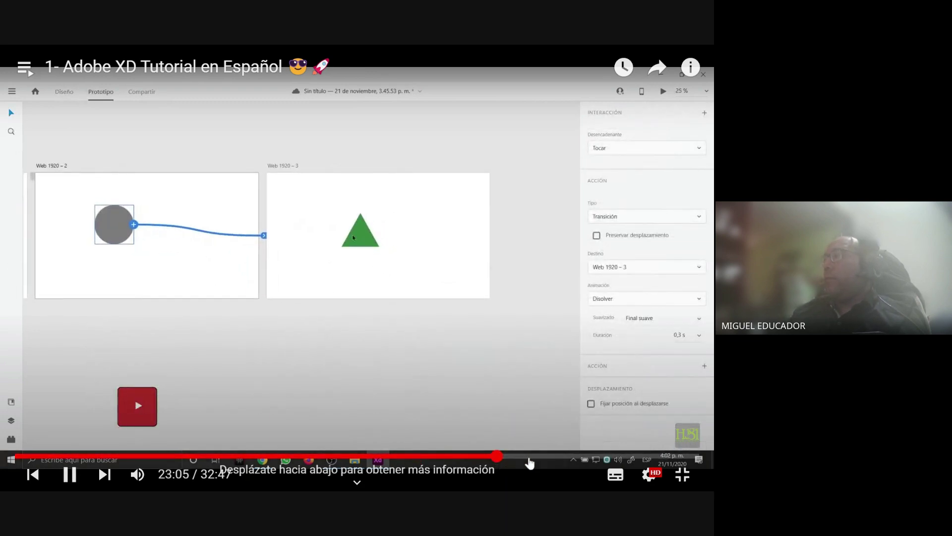
left_click(488, 457)
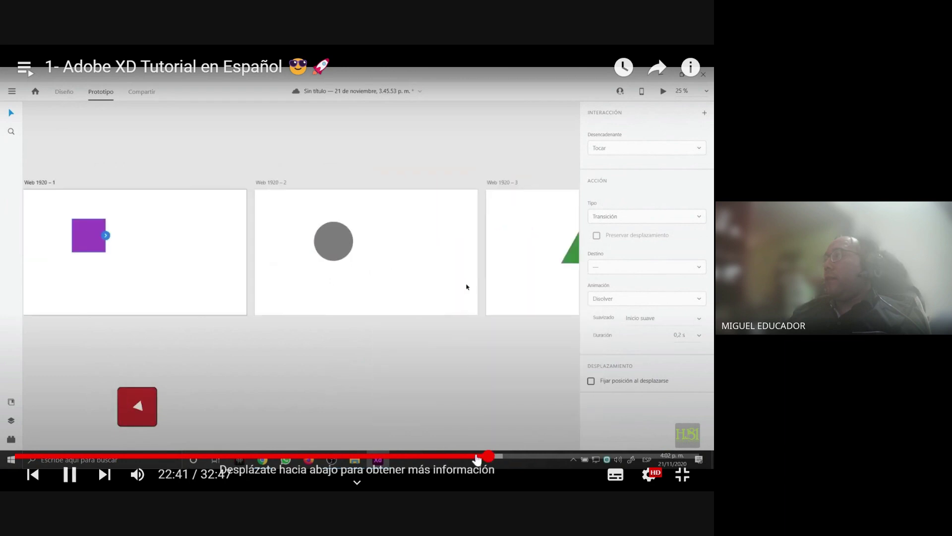
left_click(468, 456)
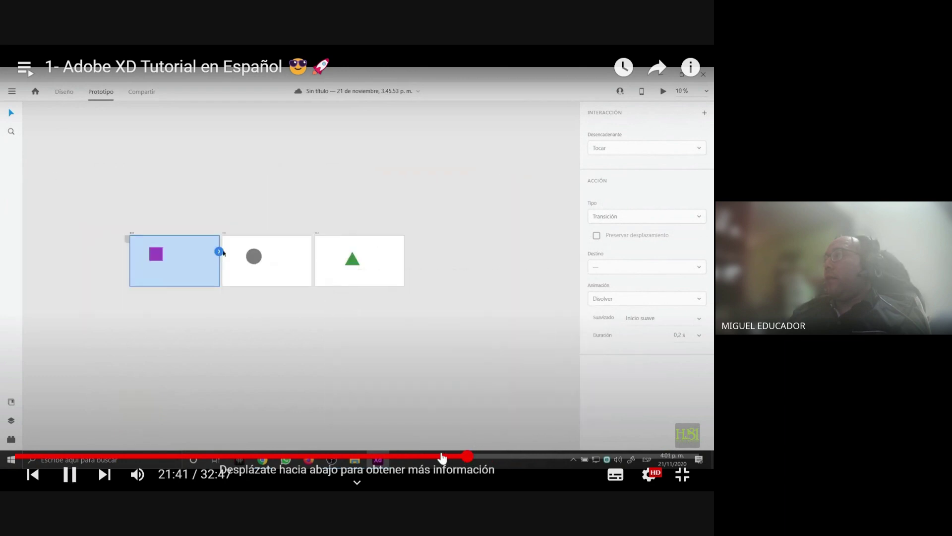
left_click(442, 456)
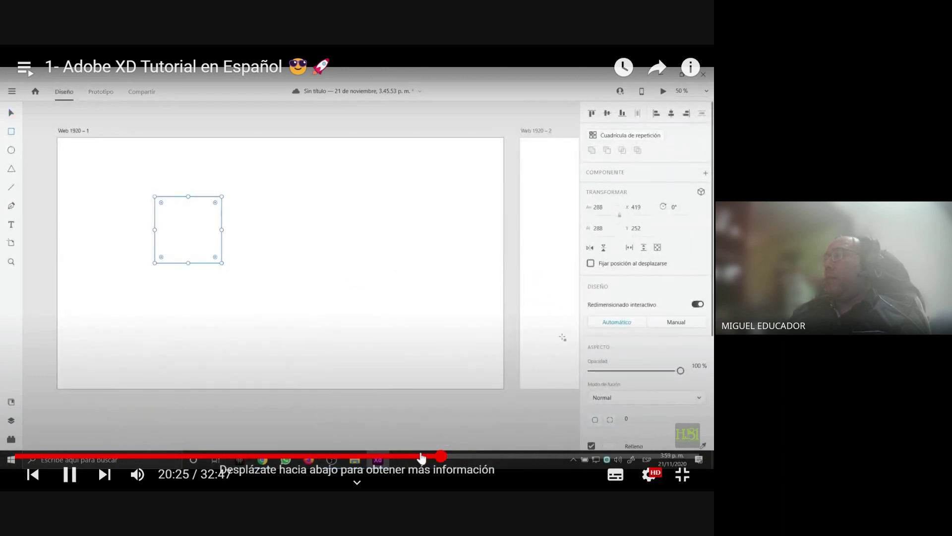
left_click(422, 456)
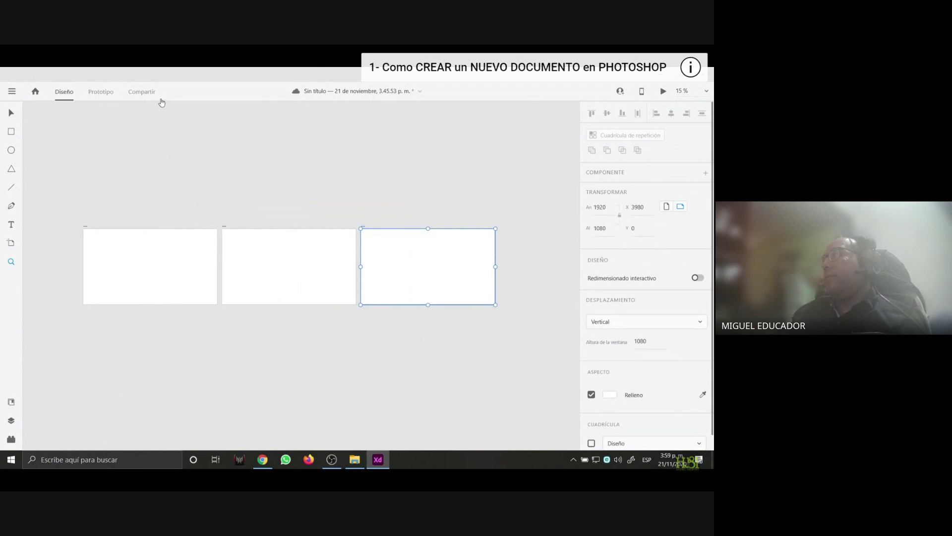
Look at the three artboards in the Prototype and Share modes and return to Design mode
left_click(99, 93)
left_click(148, 97)
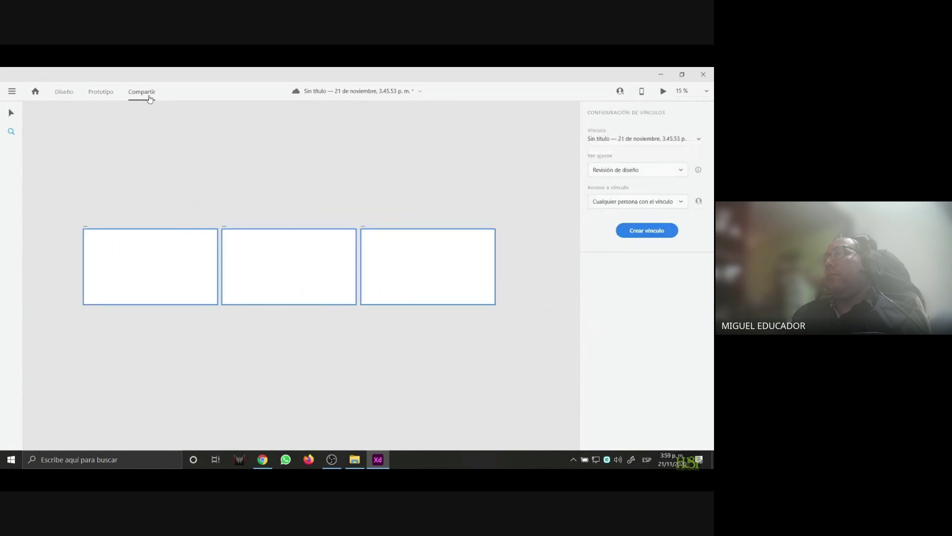
left_click(101, 93)
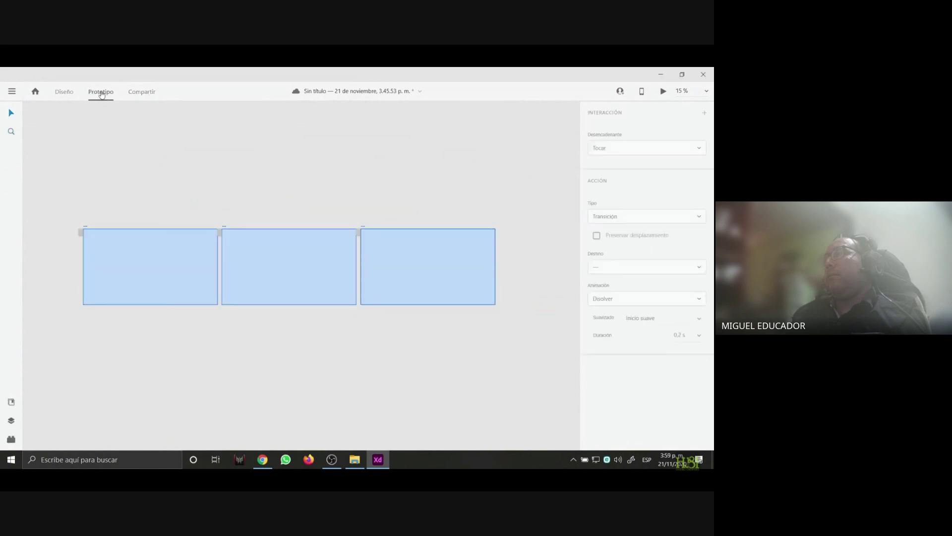
left_click(64, 94)
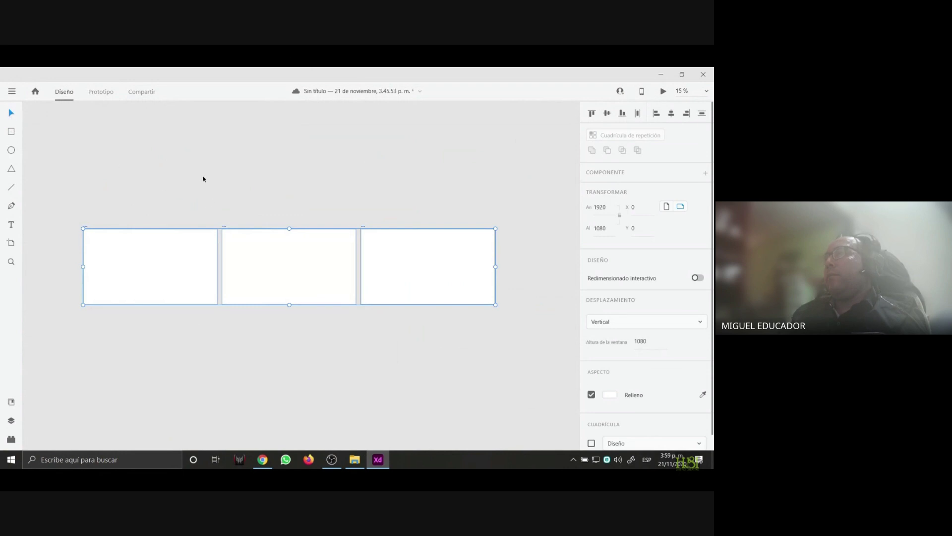
Draw a square of about 288 × 288 in the upper-left area of the Web 1920 – 1 artboard
key("z")
left_click(183, 265)
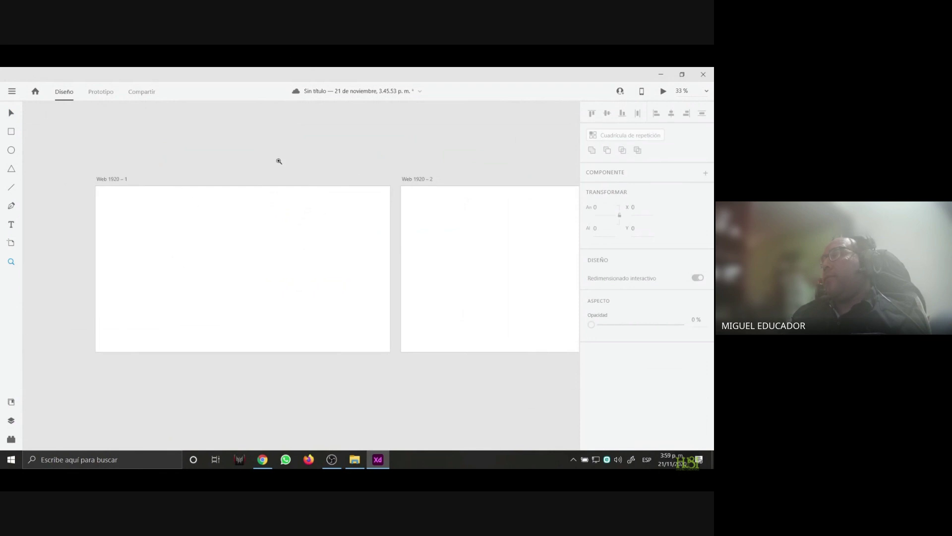
left_click_drag(322, 258, 369, 237)
left_click(342, 257)
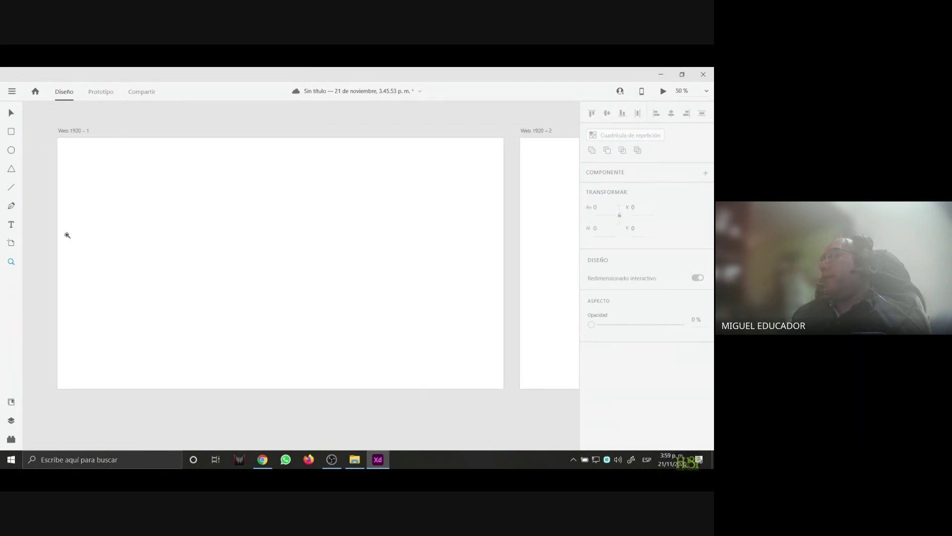
left_click(11, 130)
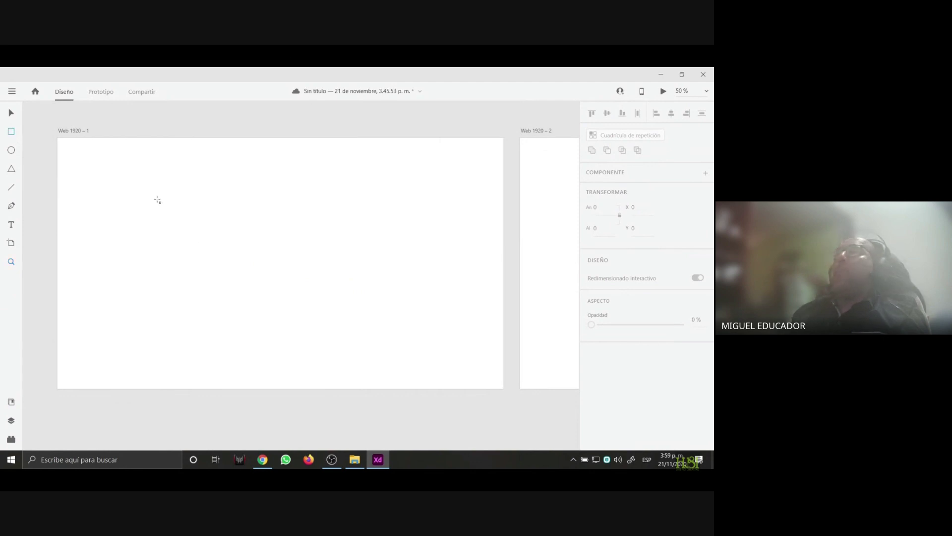
left_click_drag(155, 197, 225, 264)
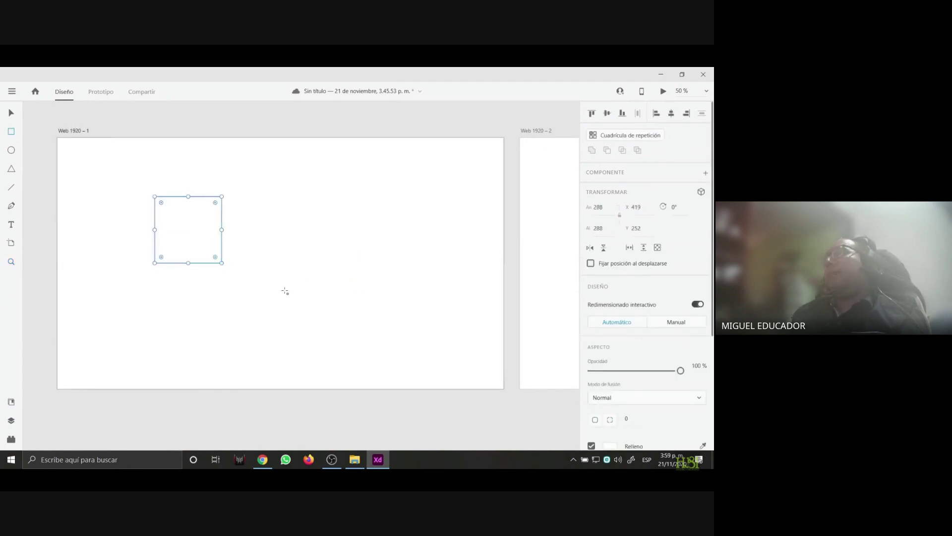
Fill the square on the Web 1920 – 1 artboard with the saved magenta swatch
scroll(644, 358, "down", 5)
left_click(610, 278)
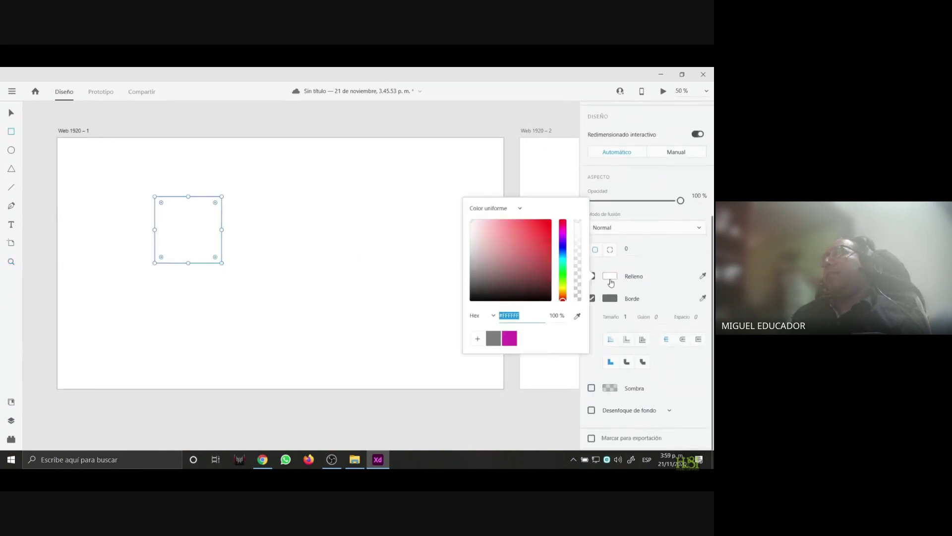
left_click(509, 338)
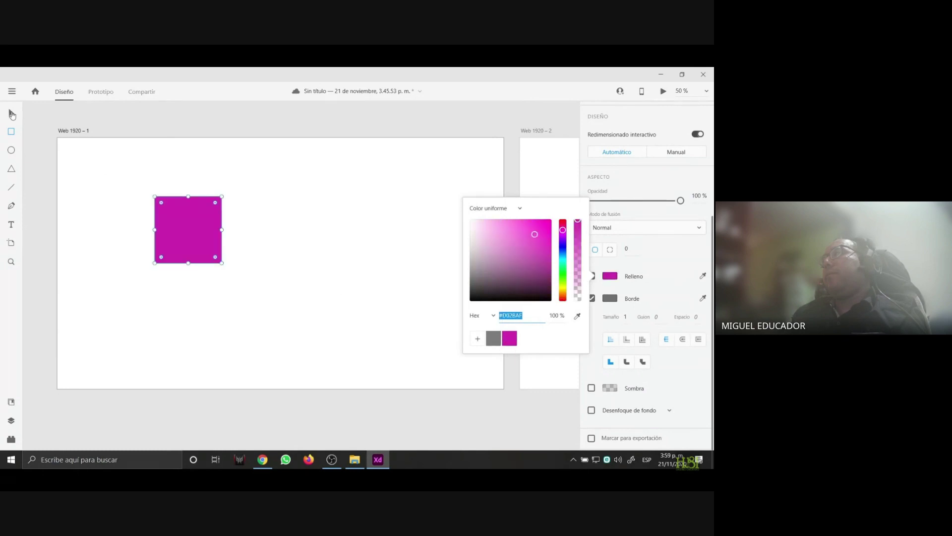
left_click(347, 280)
Draw a circle on the Web 1920 – 2 artboard and fill it with the saved grey swatch
left_click_drag(380, 283, 31, 275)
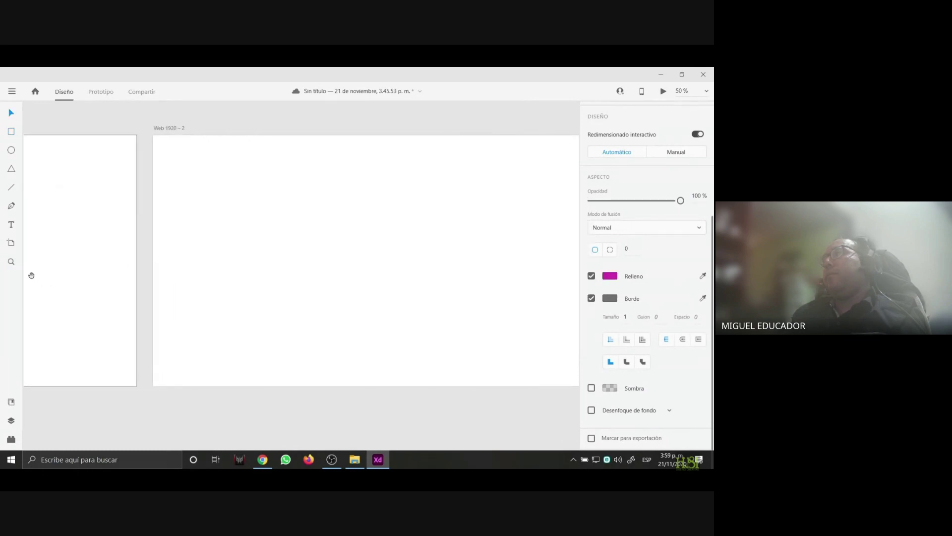
left_click_drag(272, 200, 349, 277)
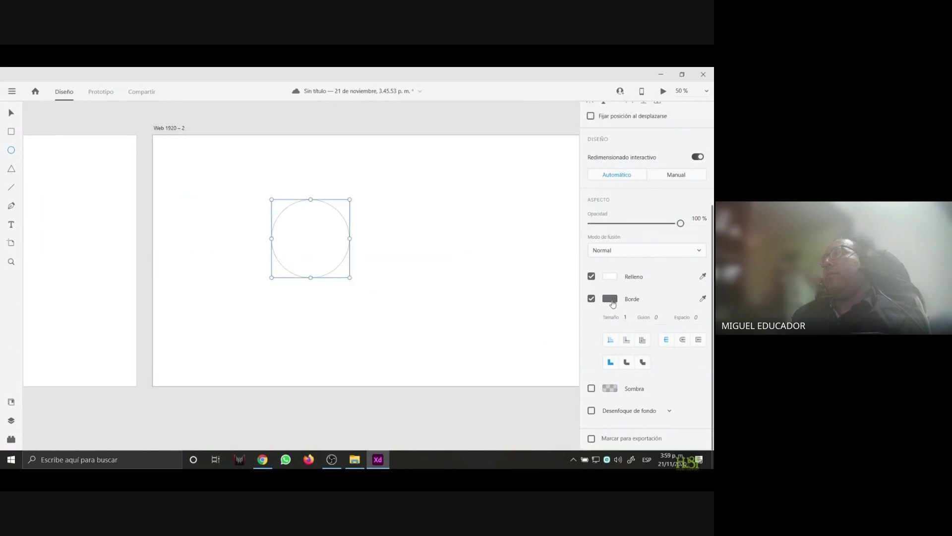
left_click(611, 281)
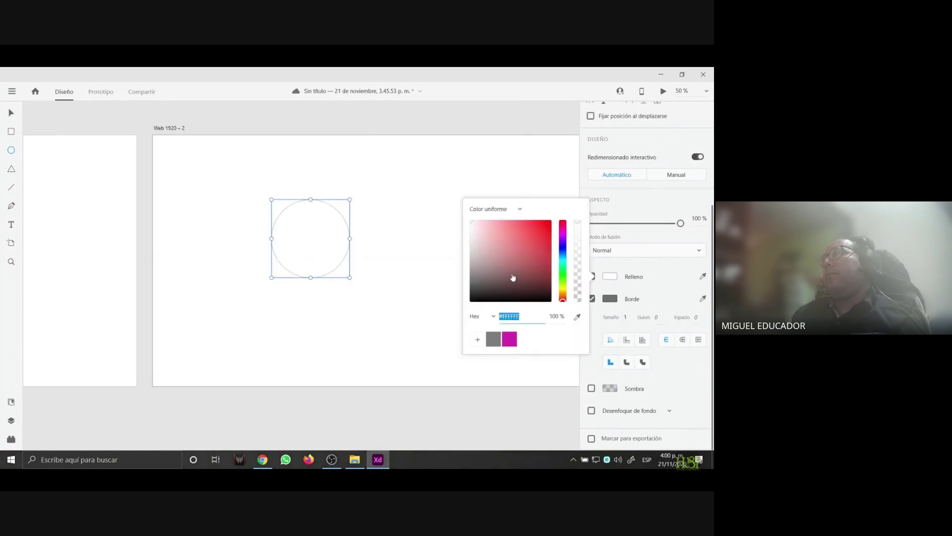
left_click(492, 340)
key("v")
key("Escape")
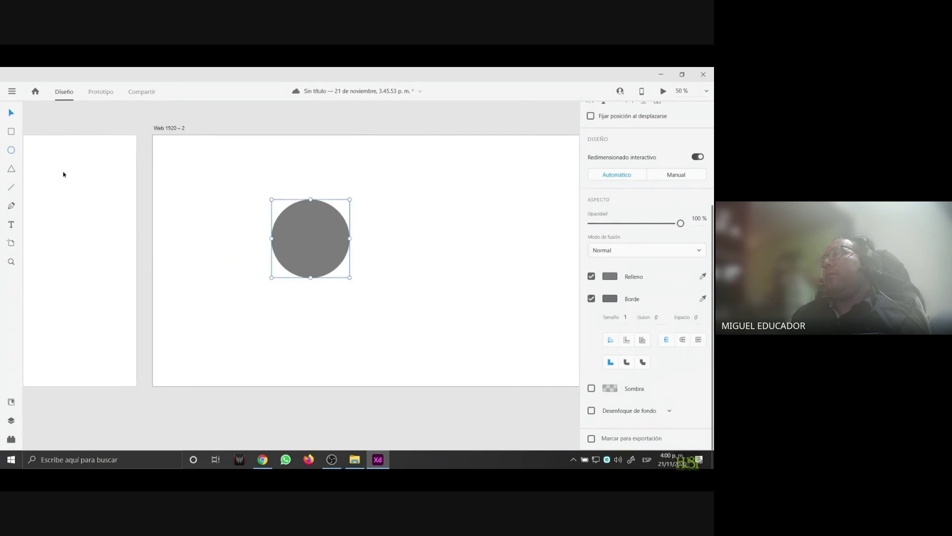
Draw a triangle left of centre on the Web 1920 – 3 artboard with the Polygon tool
left_click_drag(102, 226, 25, 226)
left_click_drag(437, 273, 368, 273)
left_click_drag(570, 267, 207, 258)
left_click(12, 169)
left_click_drag(193, 213, 268, 279)
Set the triangle's border to olive green #5F7C26 and save that colour as a swatch
left_click(609, 322)
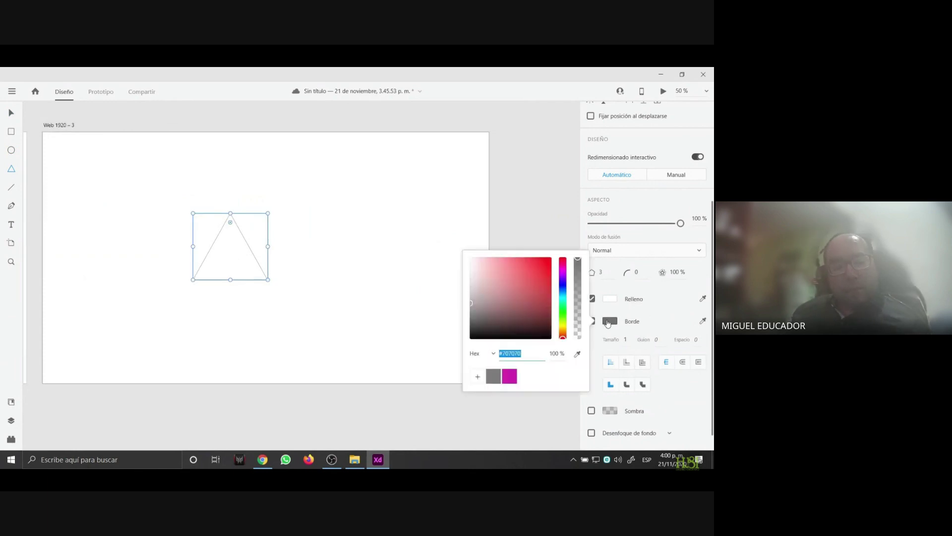
left_click(525, 300)
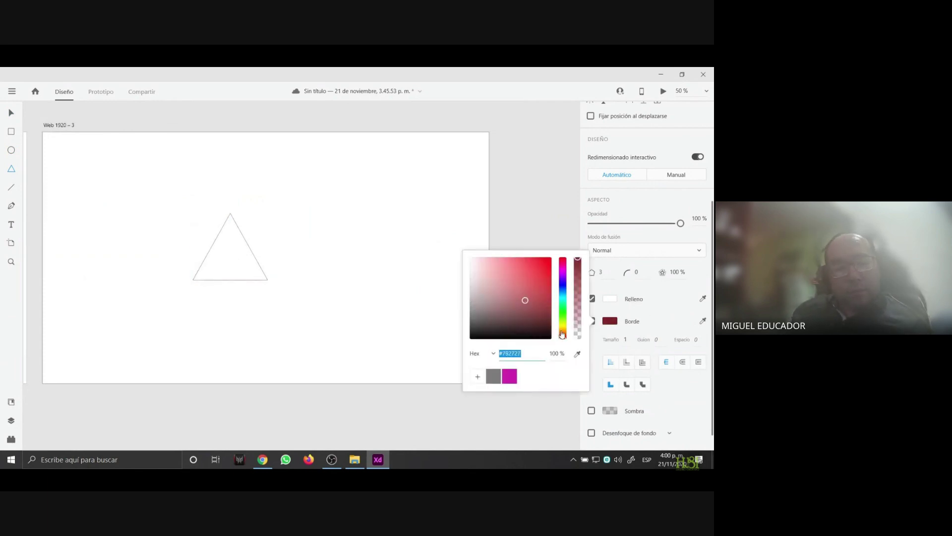
left_click(562, 330)
left_click_drag(561, 330, 562, 321)
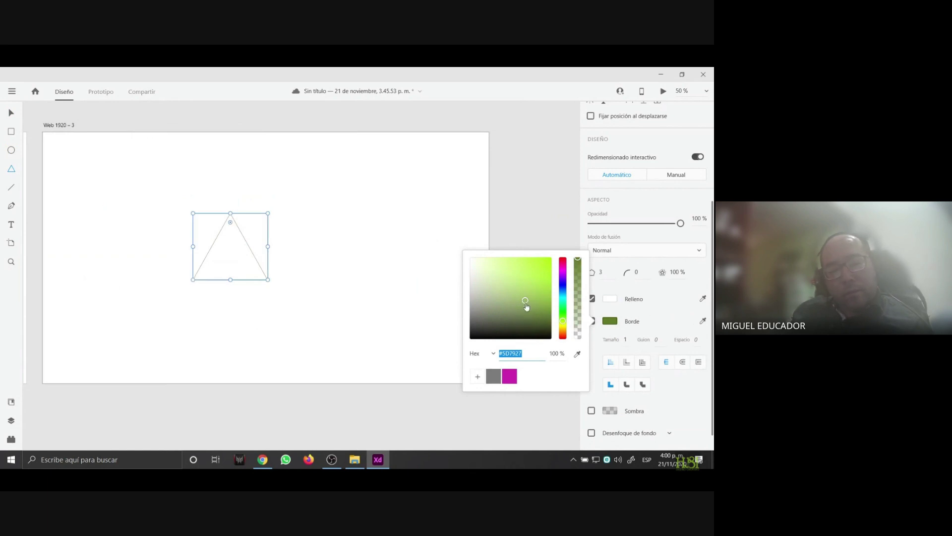
left_click(527, 305)
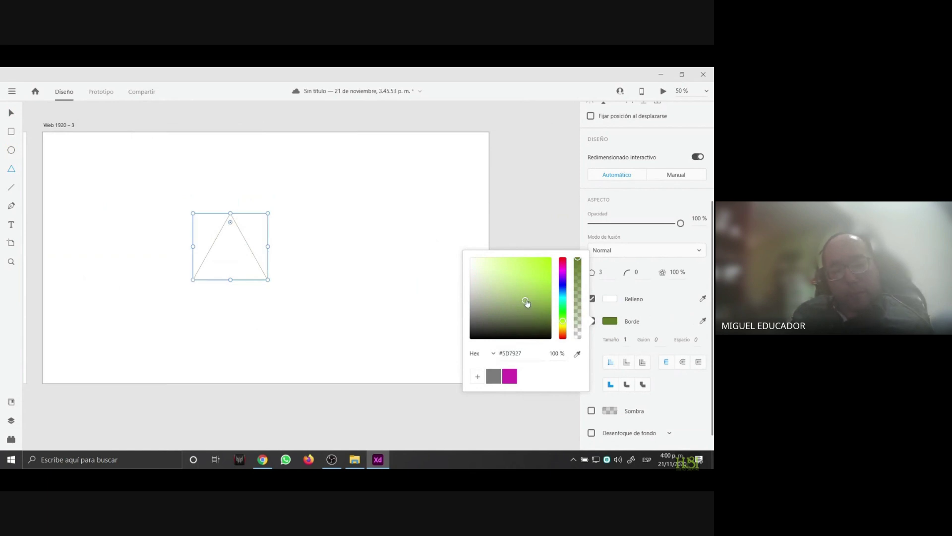
left_click_drag(527, 303, 527, 302)
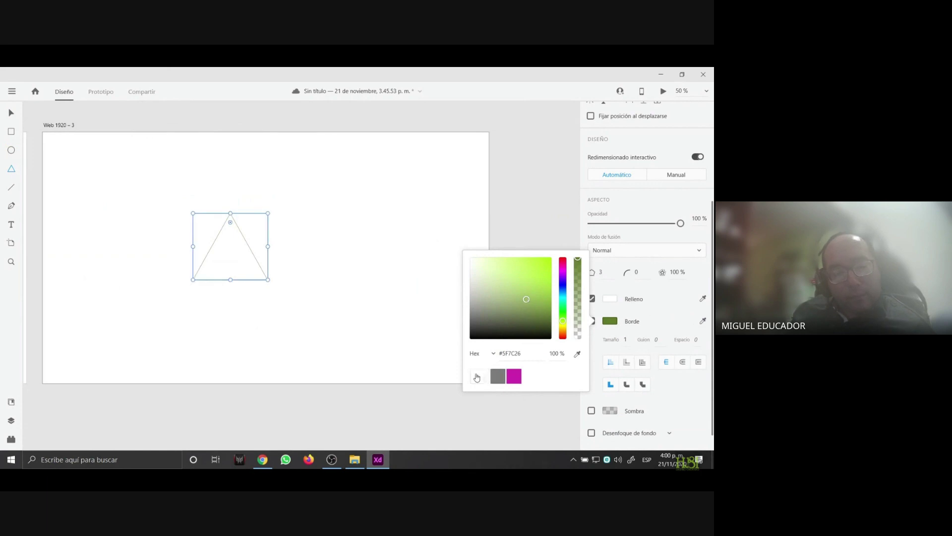
left_click(478, 375)
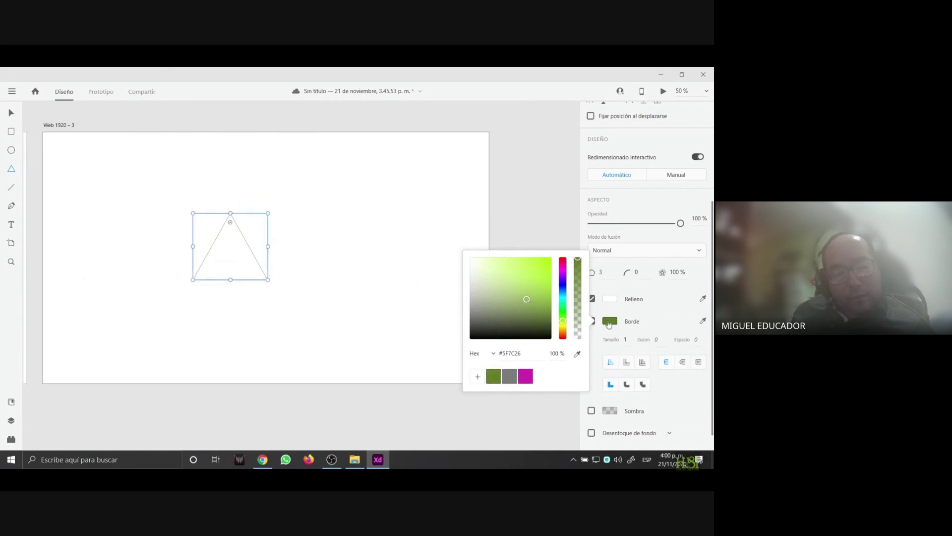
Fill the triangle on the Web 1920 – 3 artboard with green #37893D
left_click(611, 300)
left_click(611, 299)
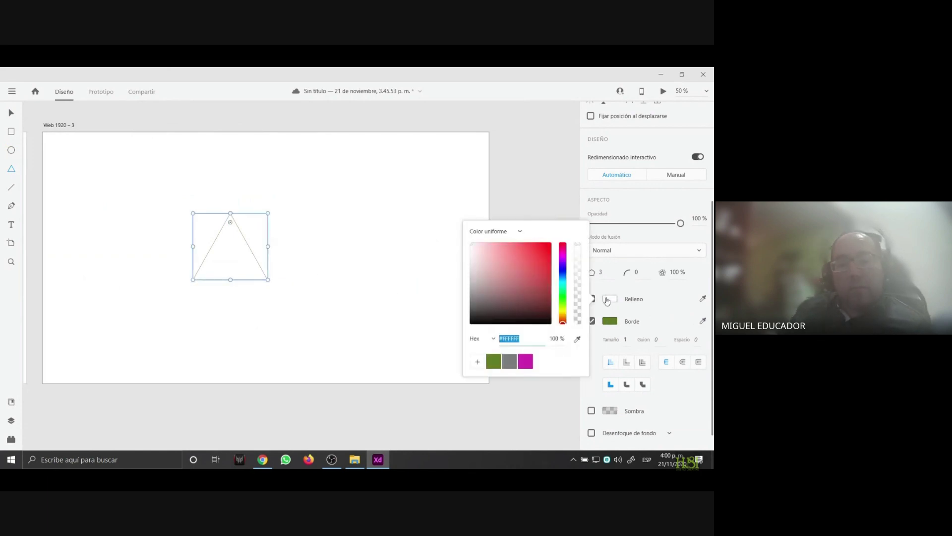
left_click(516, 276)
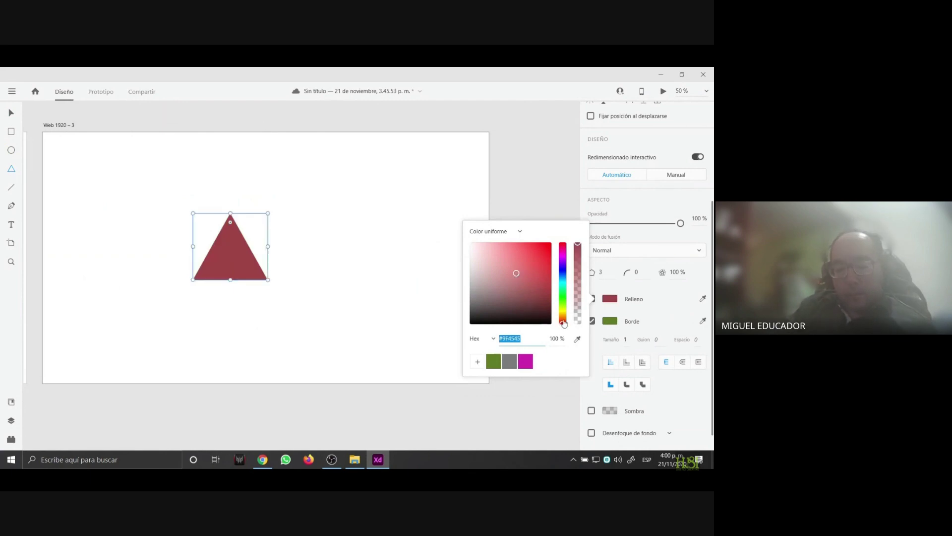
left_click_drag(562, 321, 563, 296)
left_click_drag(516, 274, 518, 280)
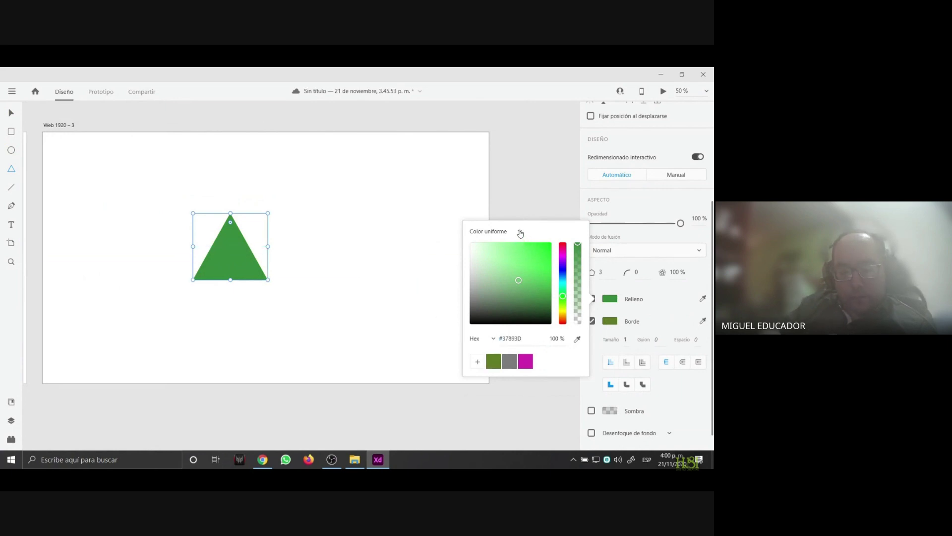
left_click(396, 211)
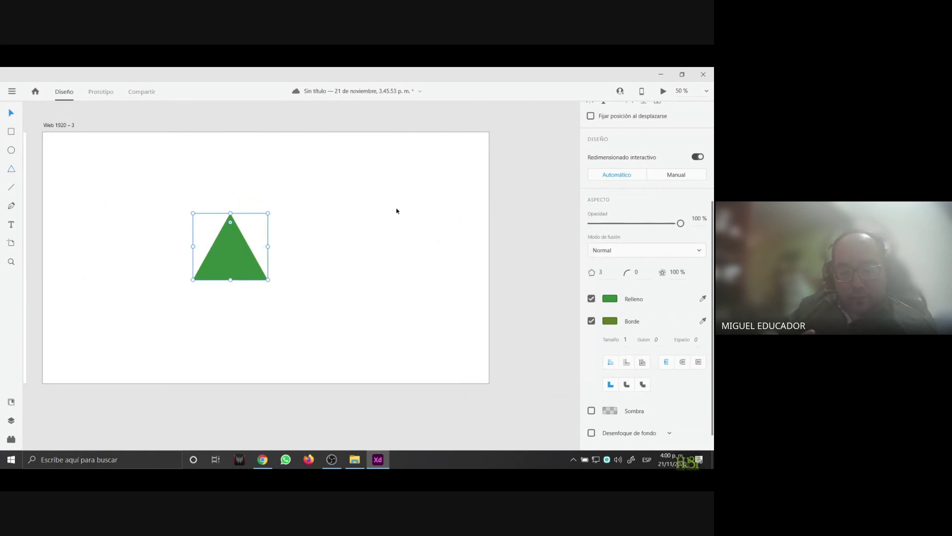
Show all three artboards in Prototype mode and examine the connector handles of the first artboard and its magenta square
left_click(206, 232, "alt")
left_click(173, 214, "alt")
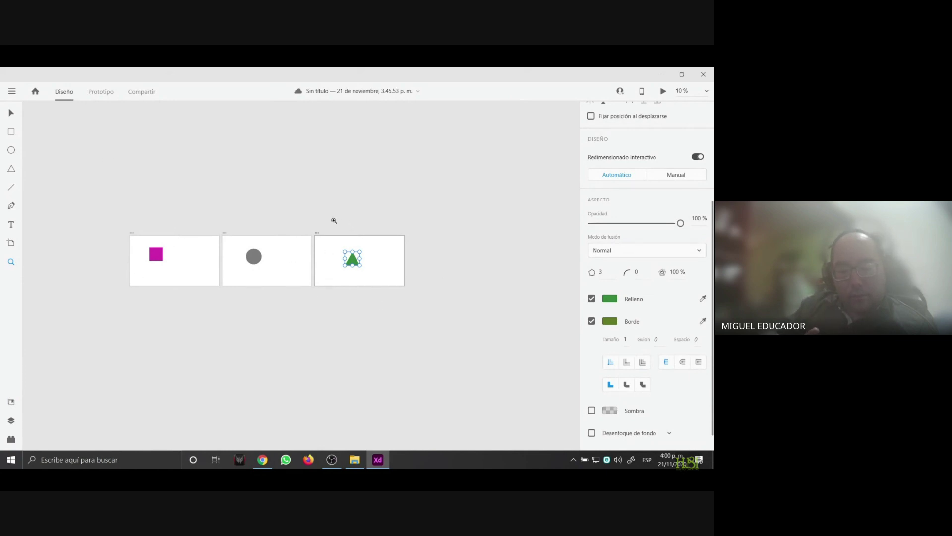
left_click(99, 93)
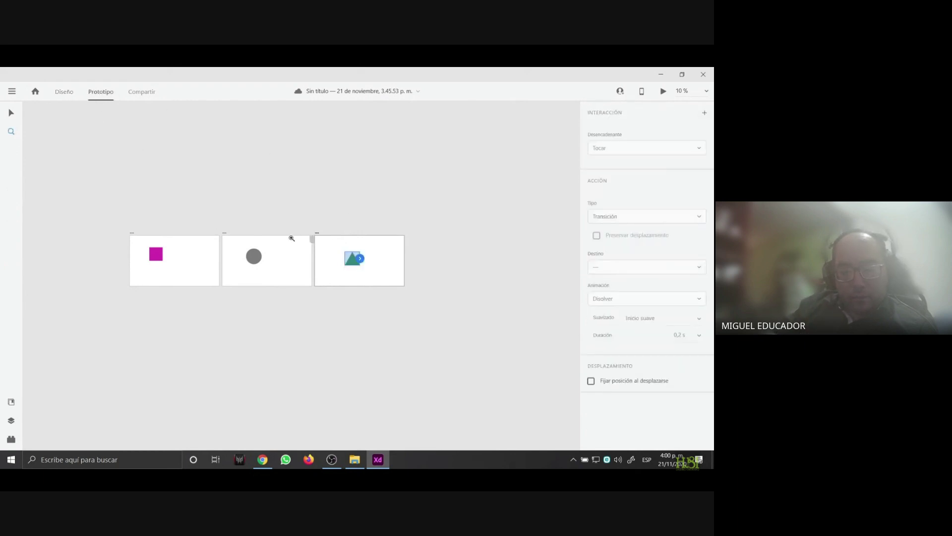
left_click(10, 117)
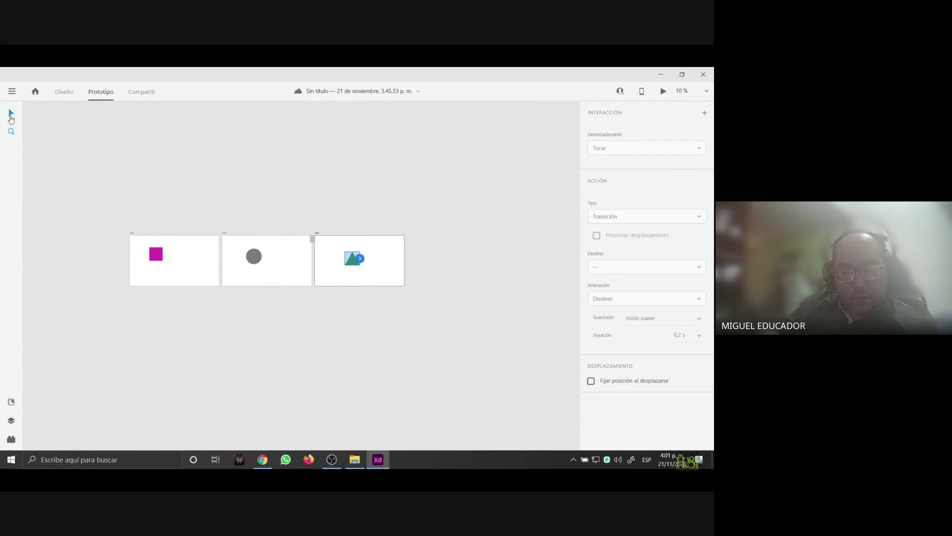
left_click(209, 261)
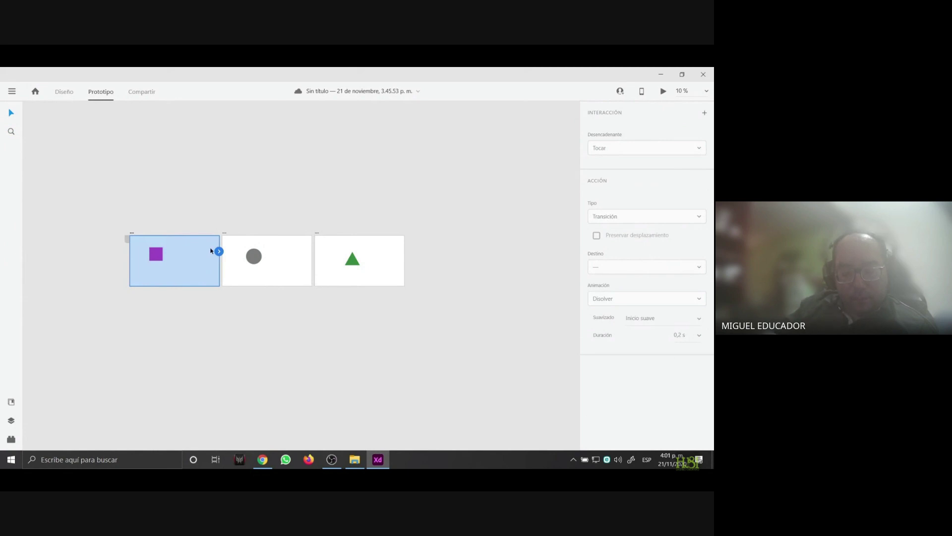
left_click(158, 255)
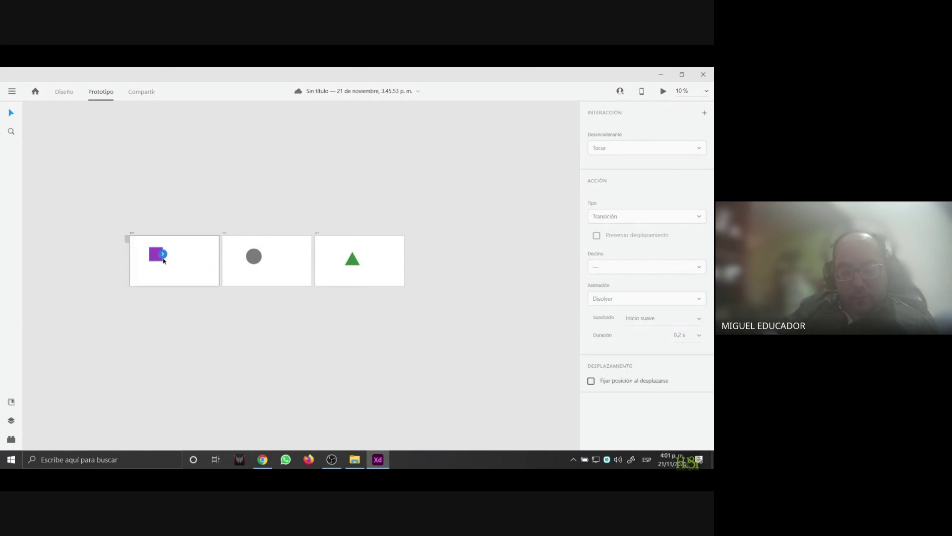
left_click(231, 213)
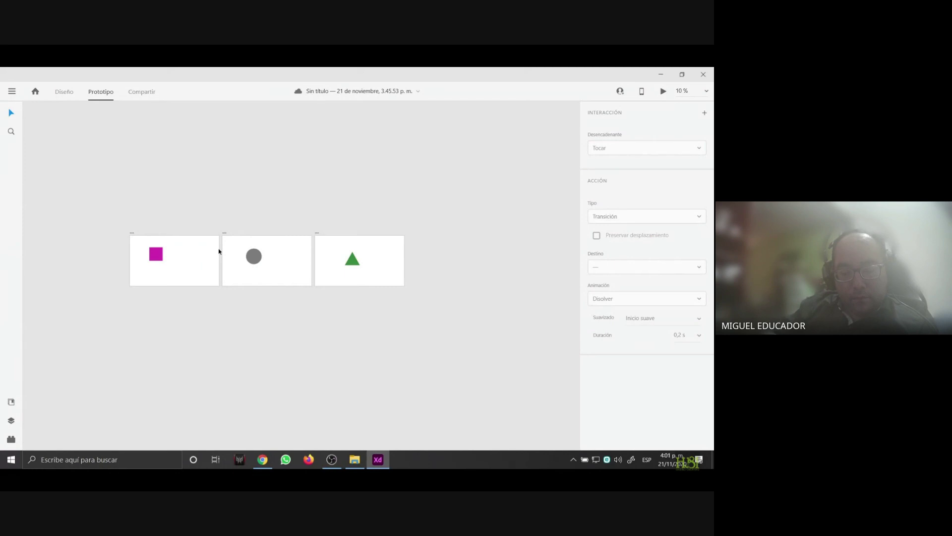
Preview the Web 1920 – 1 artboard with its magenta square before any links exist, and close the preview
left_click(664, 93)
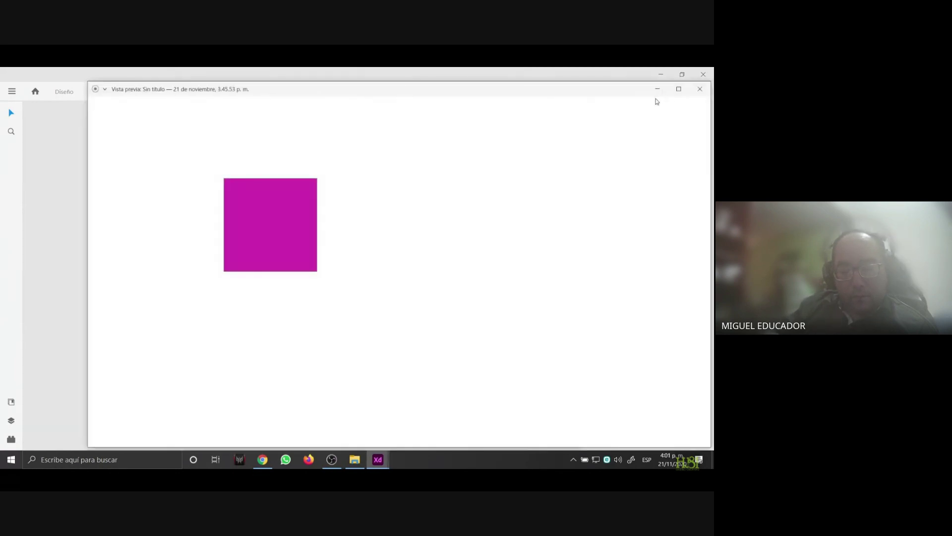
left_click_drag(595, 95, 513, 78)
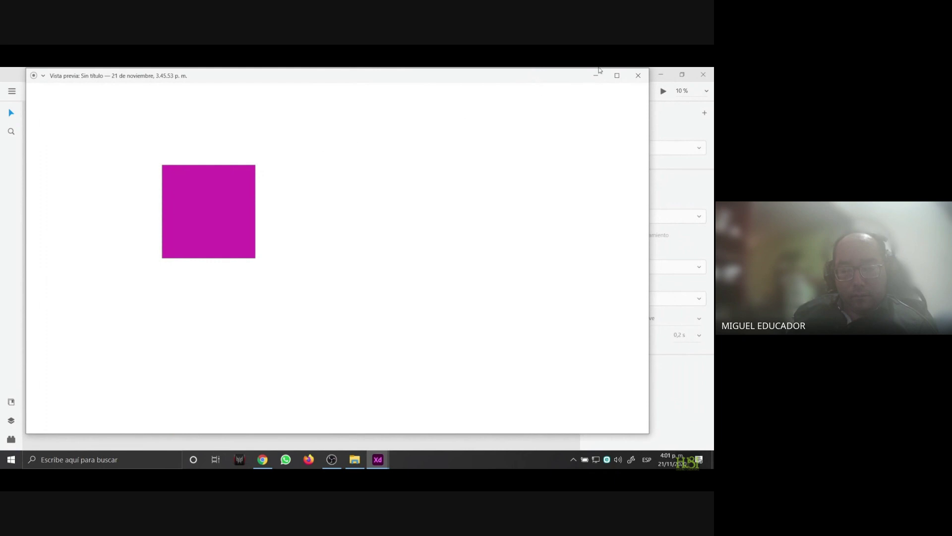
left_click(638, 75)
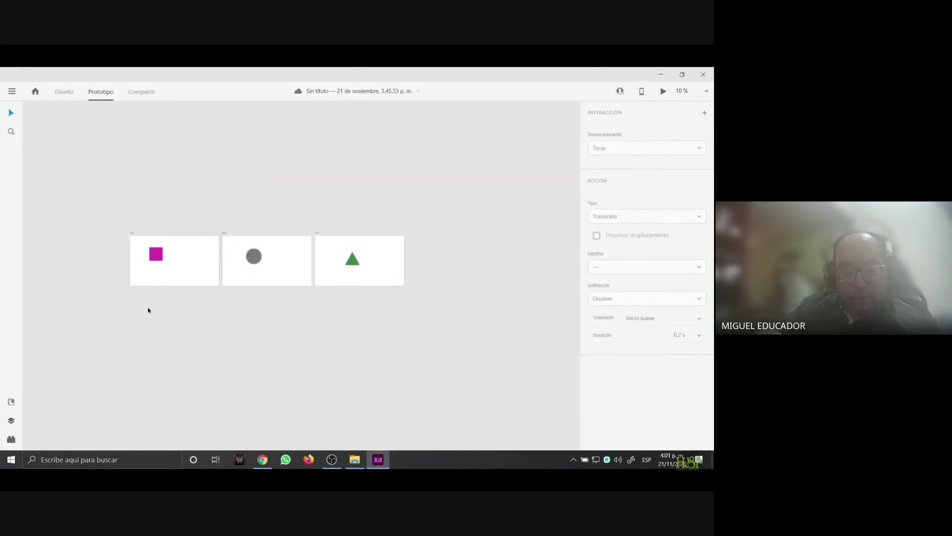
Link the magenta square on Web 1920 – 1 to the Web 1920 – 2 artboard in Prototype mode
left_click(158, 258)
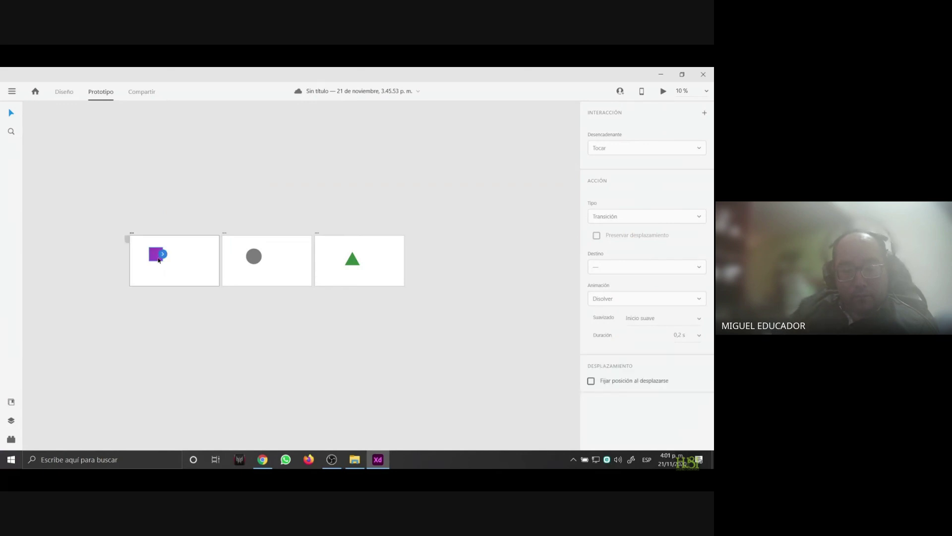
left_click(62, 92)
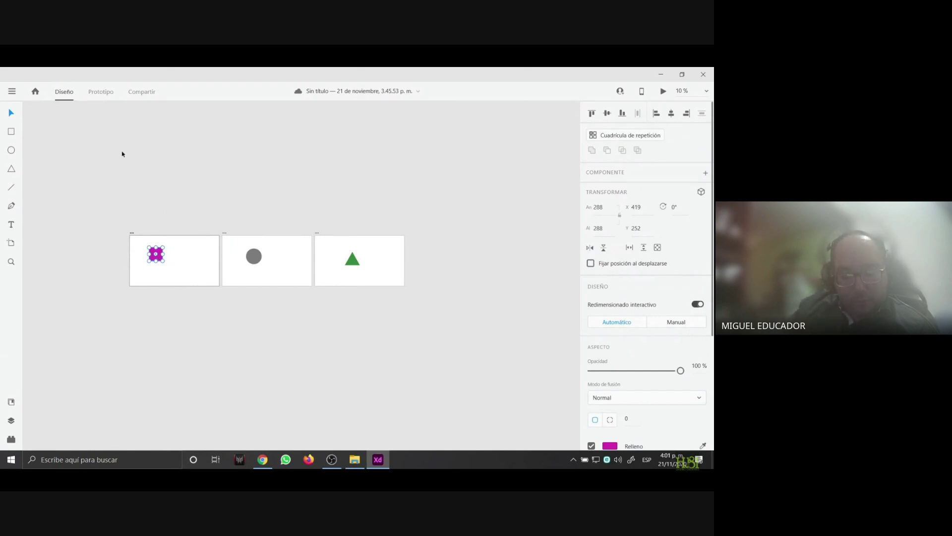
left_click(109, 95)
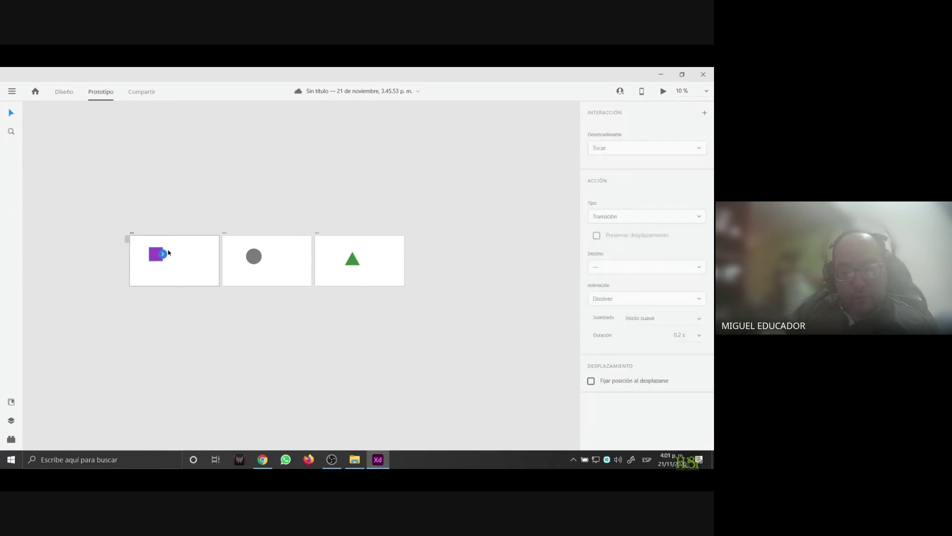
key("z")
left_click(170, 266)
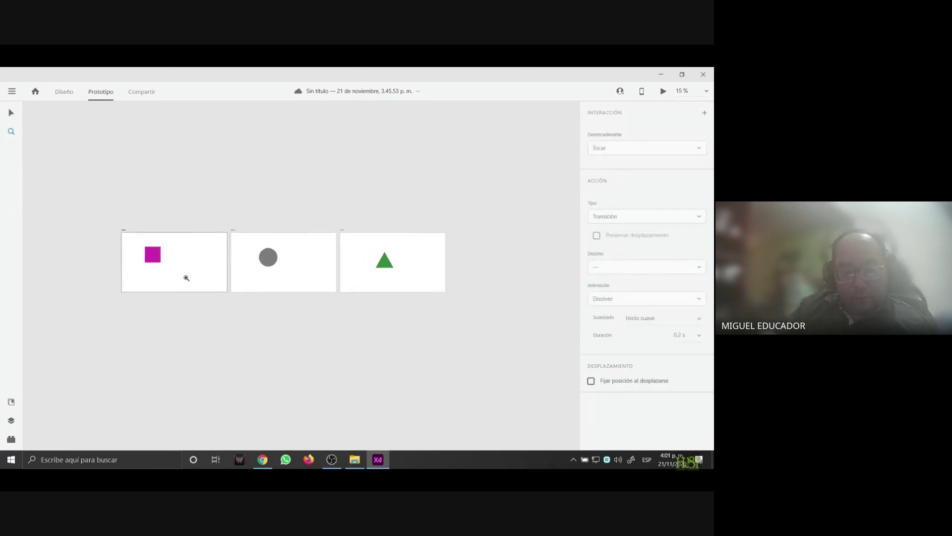
left_click_drag(241, 275, 263, 275)
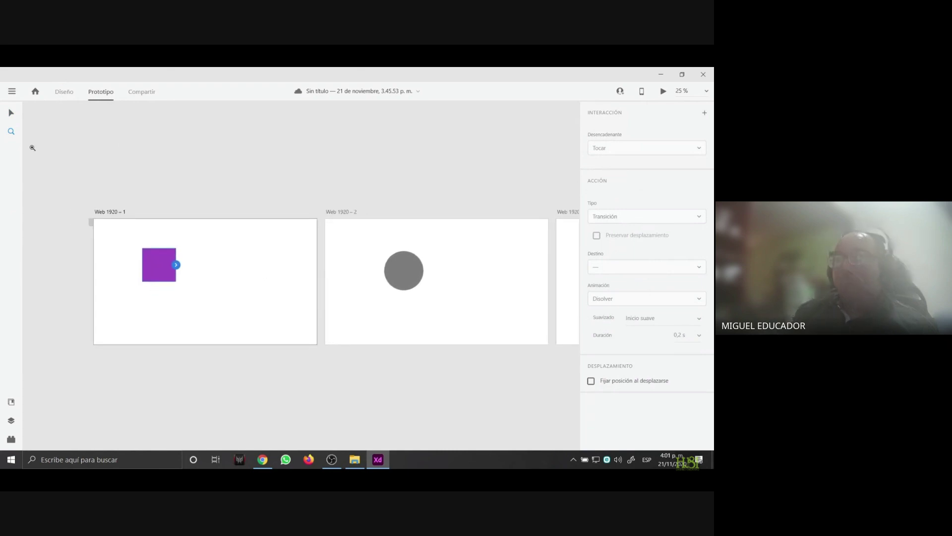
left_click(11, 112)
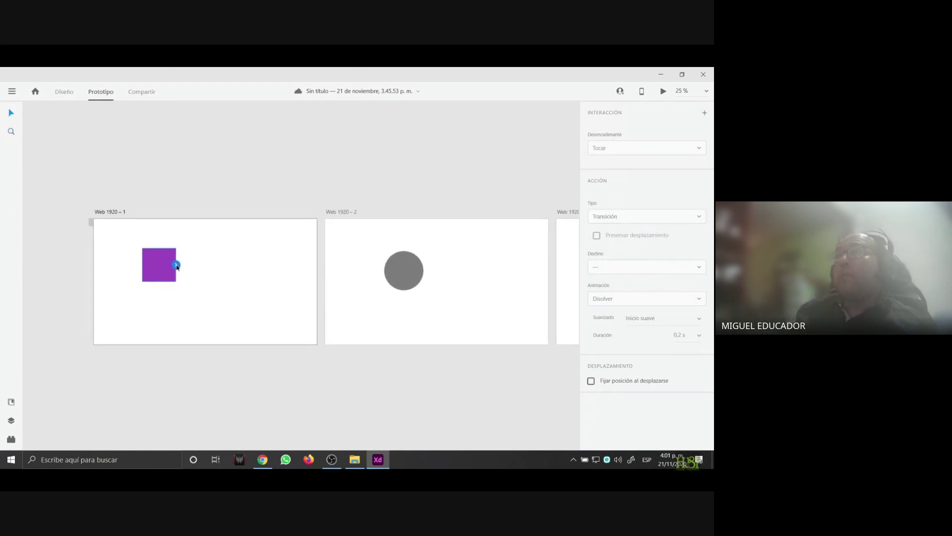
left_click(176, 266)
left_click_drag(179, 264, 222, 260)
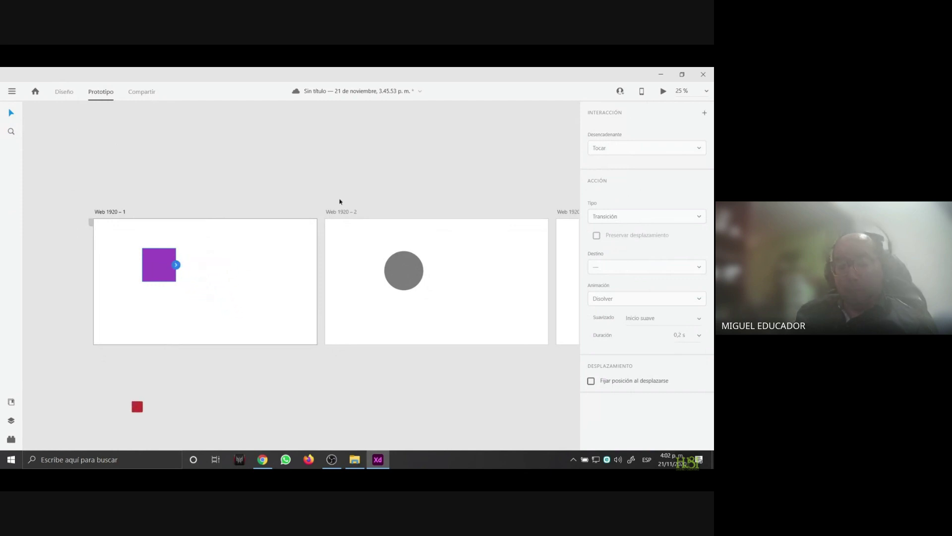
left_click_drag(512, 310, 468, 284)
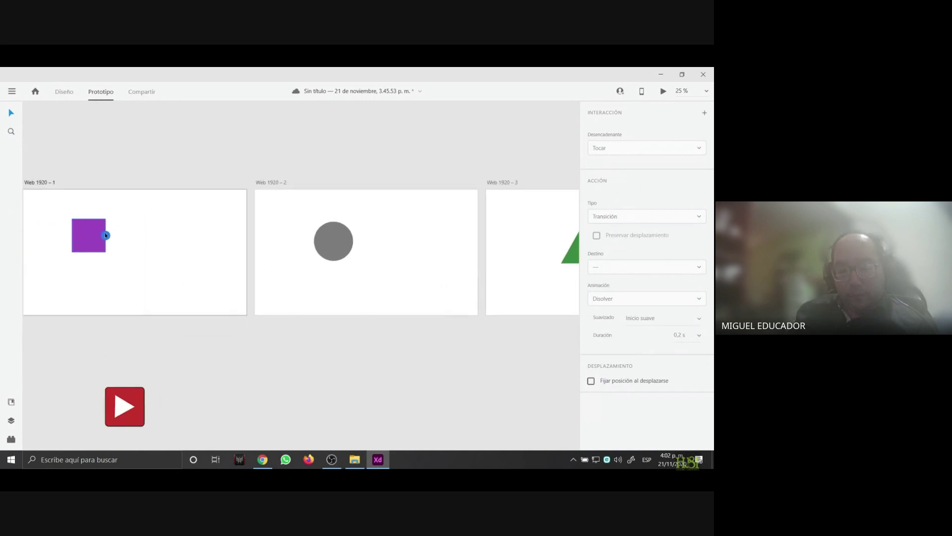
left_click_drag(107, 237, 278, 263)
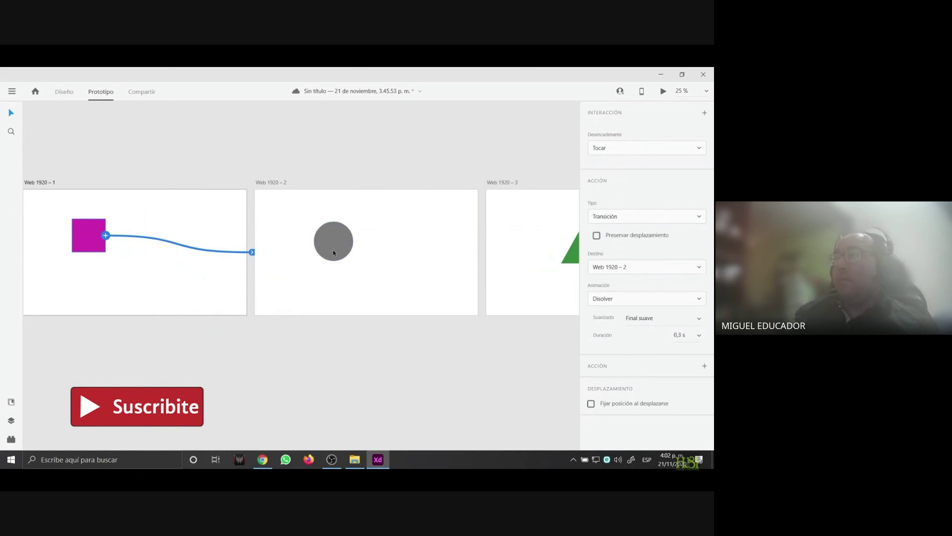
Link the grey circle on Web 1920 – 2 to the Web 1920 – 3 artboard
scroll(414, 287, "right", 4)
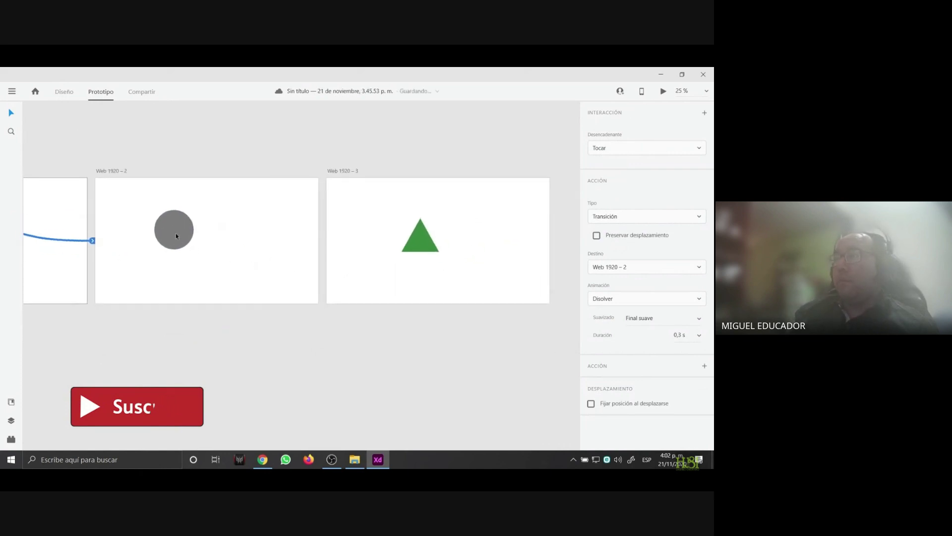
left_click(176, 233)
left_click_drag(193, 230, 357, 239)
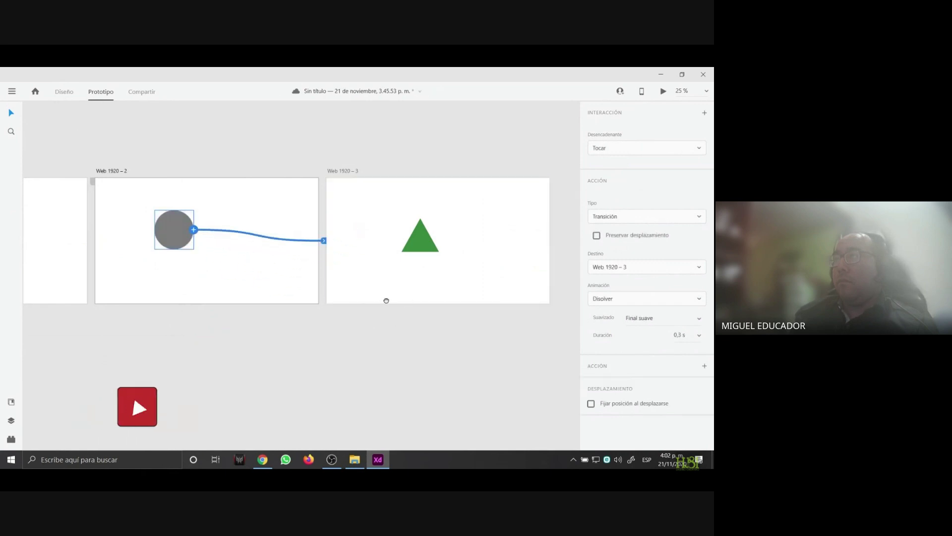
Link the green triangle on Web 1920 – 3 back to the Web 1920 – 1 artboard
scroll(385, 299, "right", 3)
left_click(353, 238)
scroll(357, 289, "left", 3)
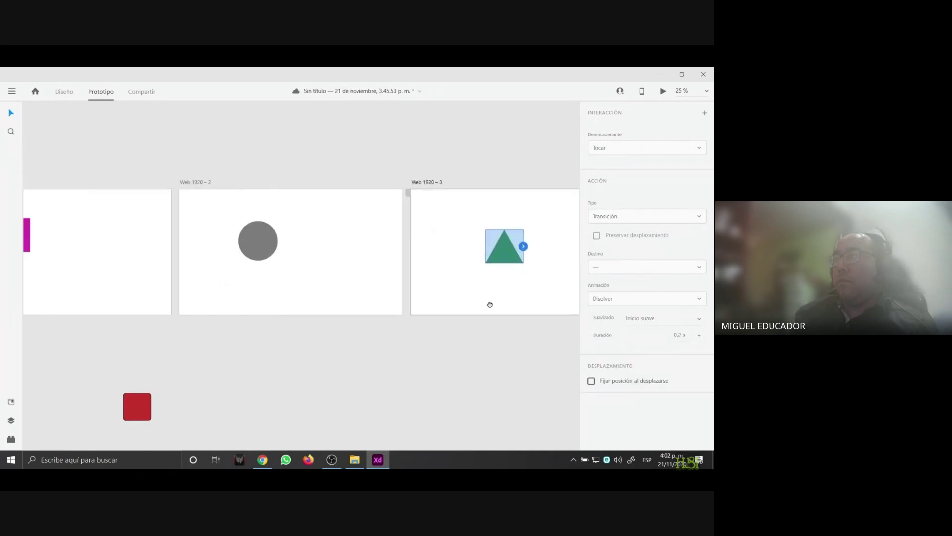
left_click_drag(537, 248, 138, 251)
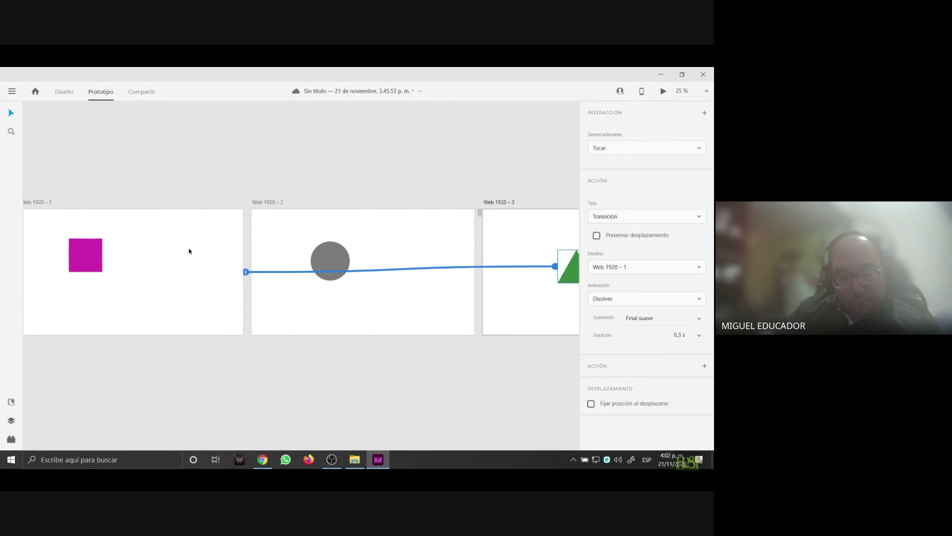
left_click_drag(246, 272, 295, 194)
Preview the prototype from Web 1920 – 1, test the square, circle and triangle links in turn, and close the preview
scroll(189, 170, "left", 5)
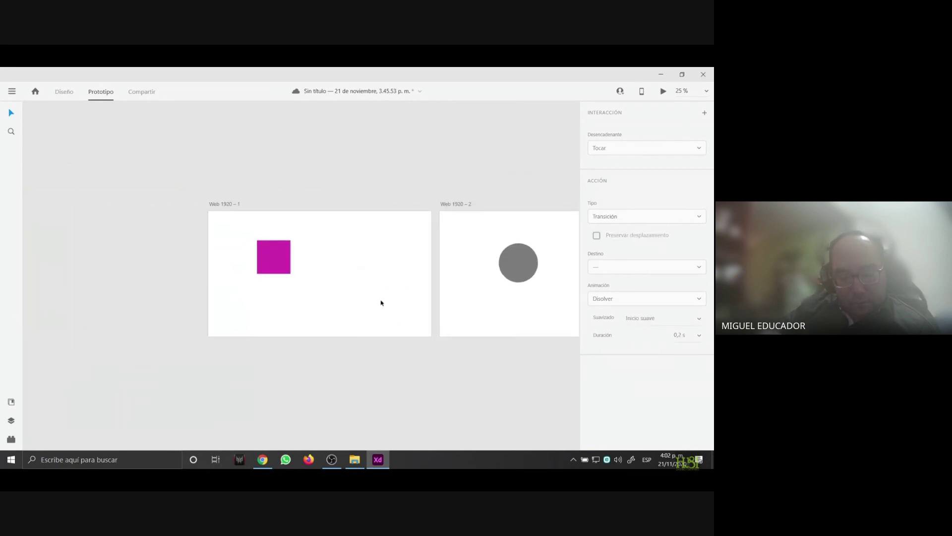
left_click(335, 301)
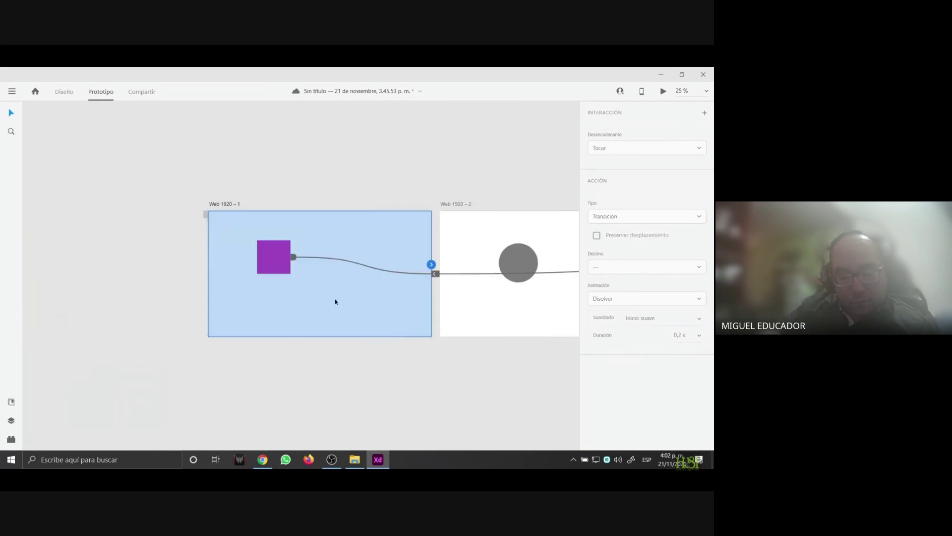
left_click(663, 91)
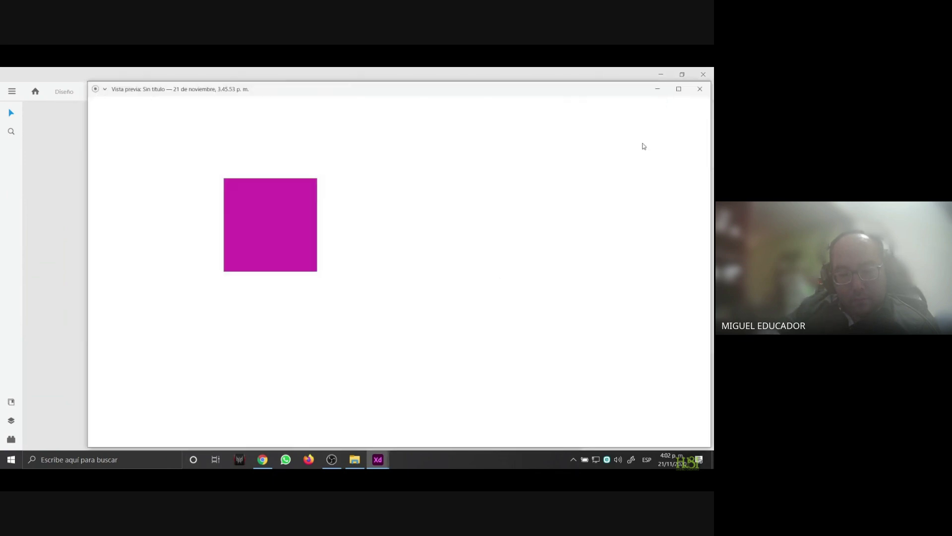
left_click(274, 234)
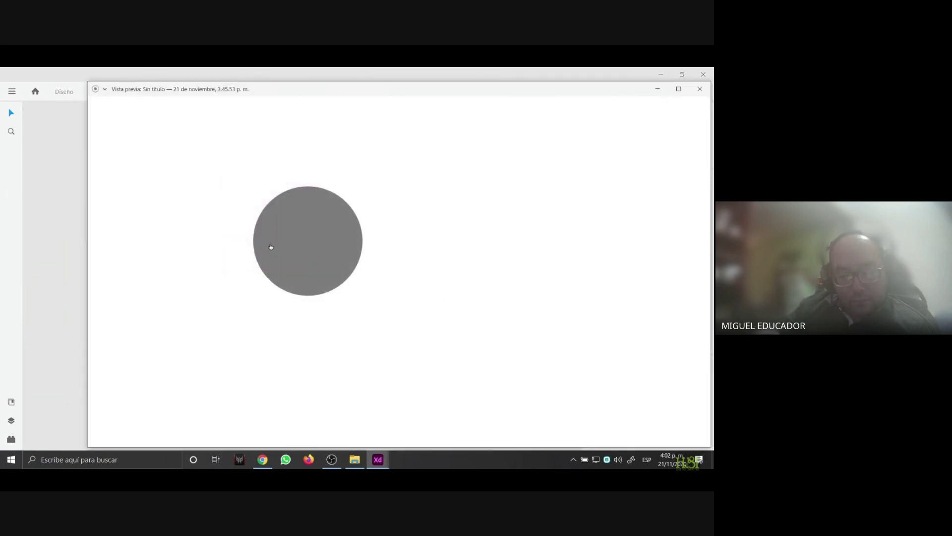
left_click(304, 239)
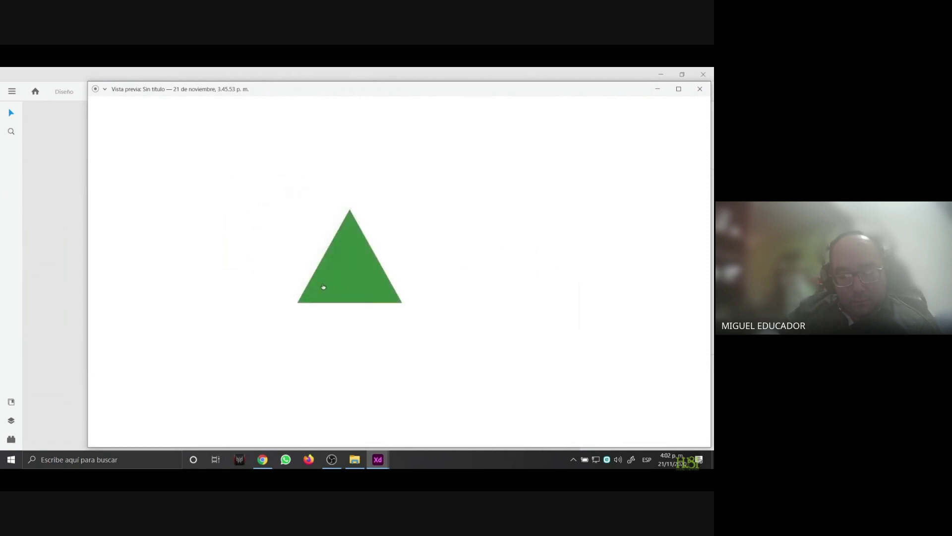
left_click(345, 266)
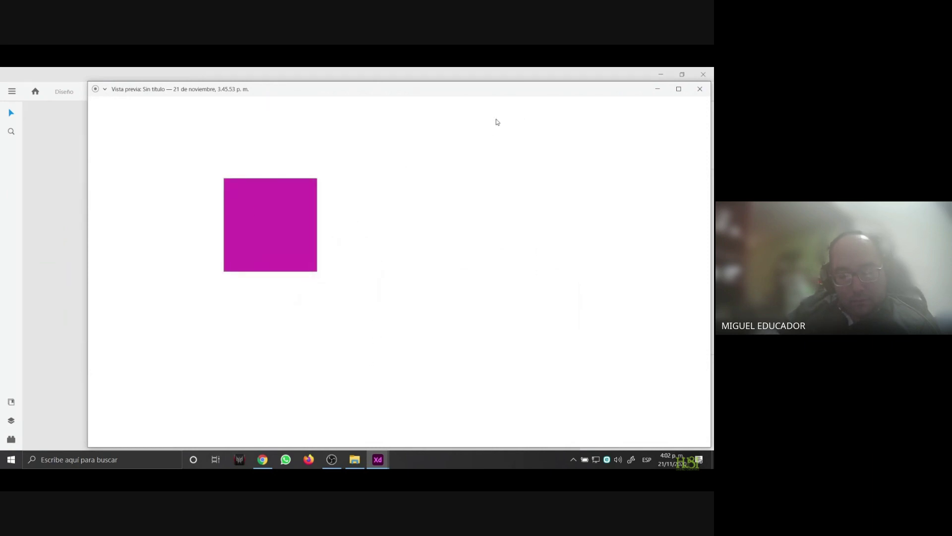
left_click(699, 89)
Select all three artboards together to examine the connections between them, and clear the selection
key("z")
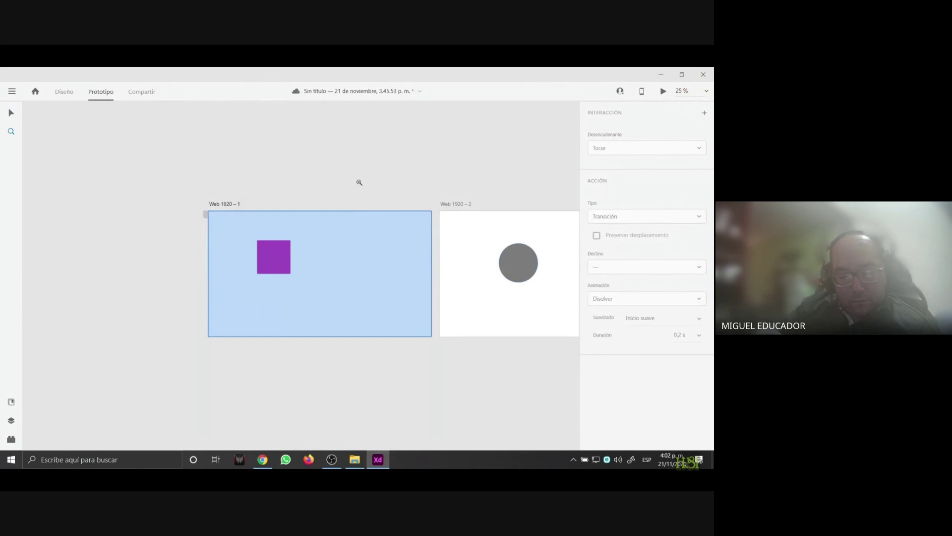
scroll(359, 182, "down", 5)
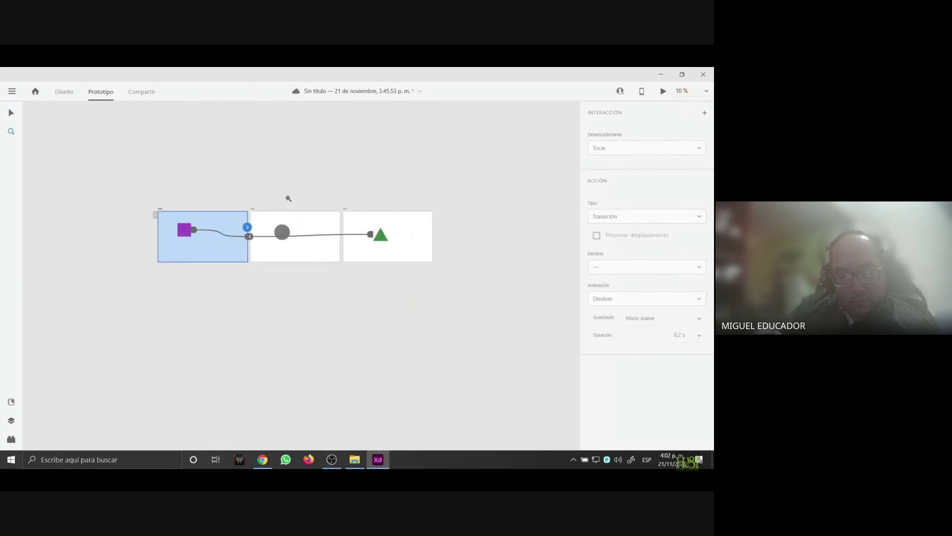
left_click(11, 114)
left_click(222, 301)
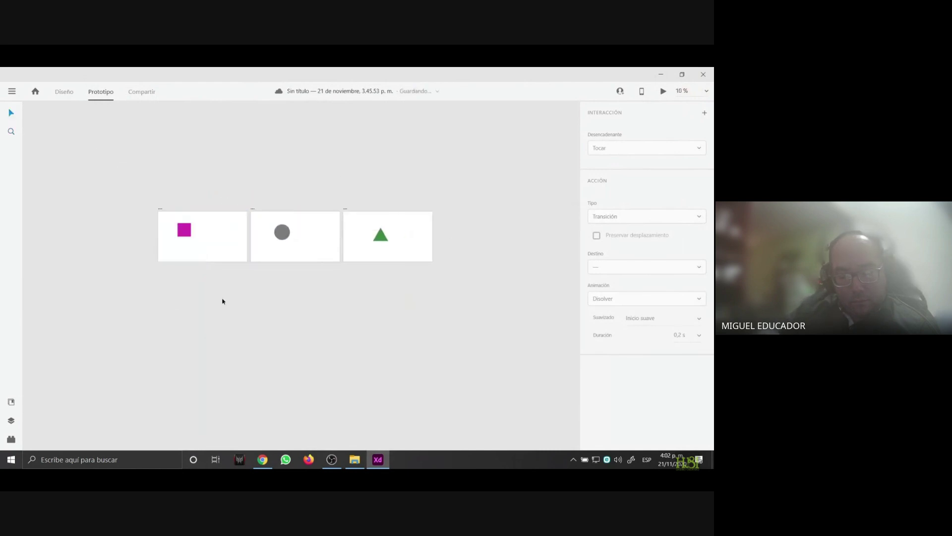
left_click_drag(154, 212, 450, 304)
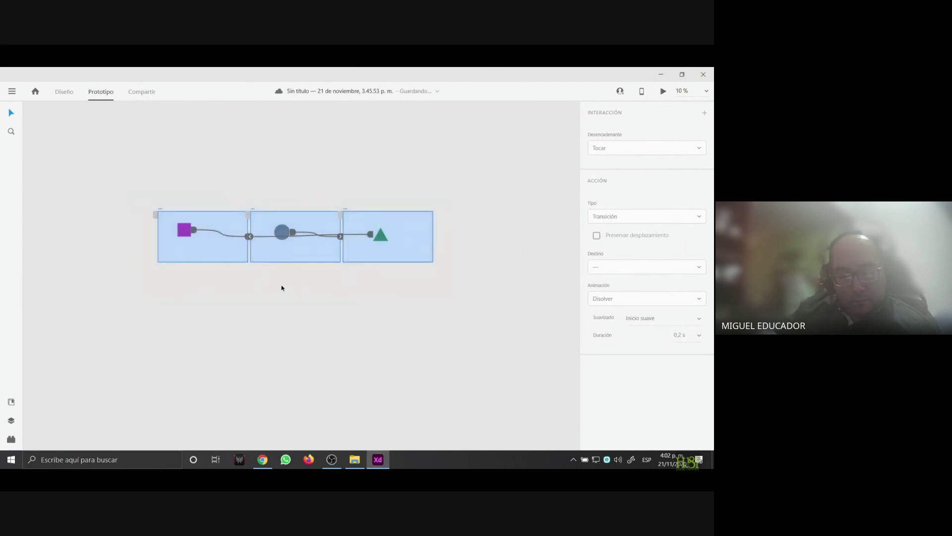
left_click(62, 153)
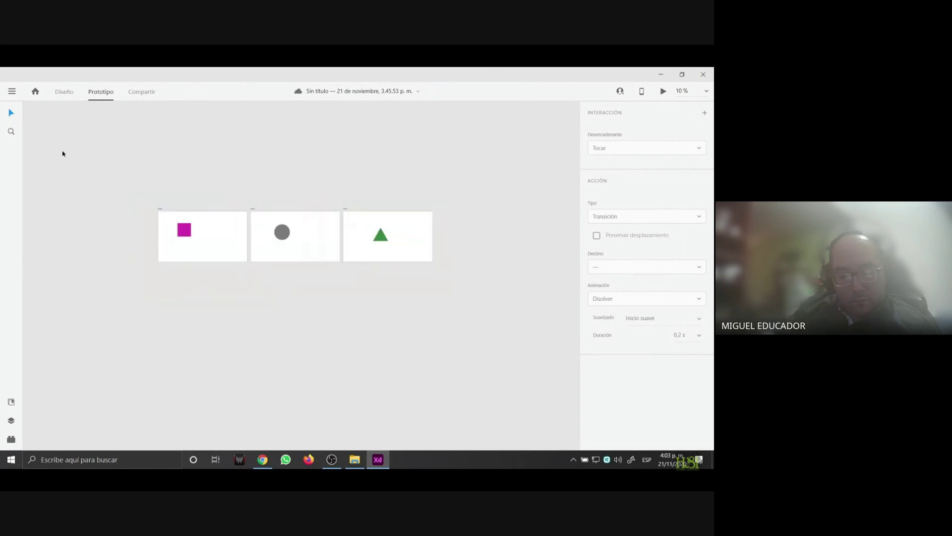
Try to move the circle's artboard down out of the row in Design mode
left_click(62, 94)
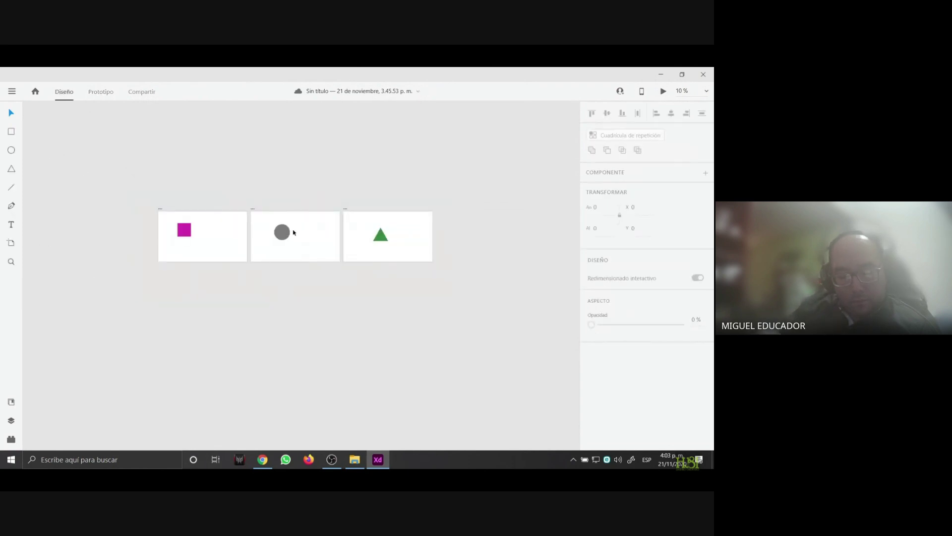
left_click_drag(310, 247, 304, 302)
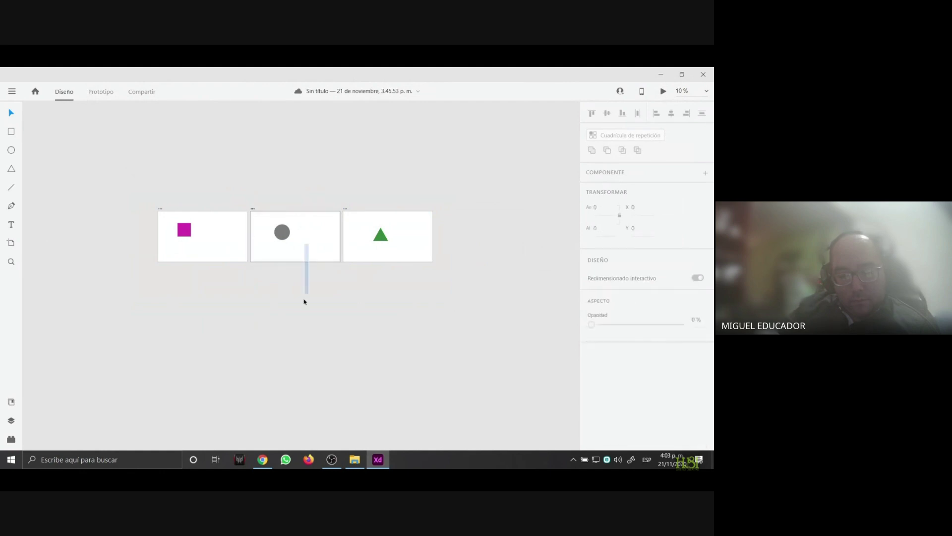
left_click(305, 255)
left_click_drag(304, 248, 307, 260)
left_click(10, 244)
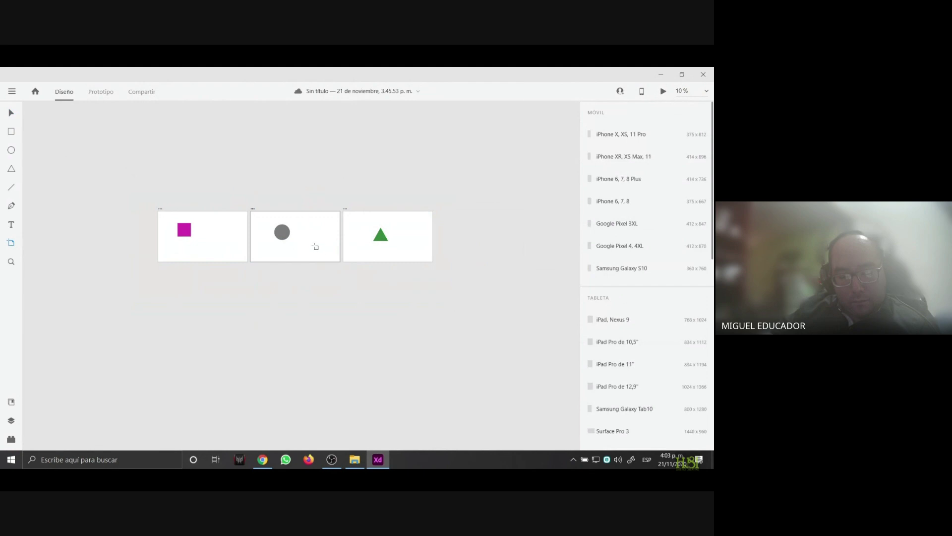
left_click(10, 113)
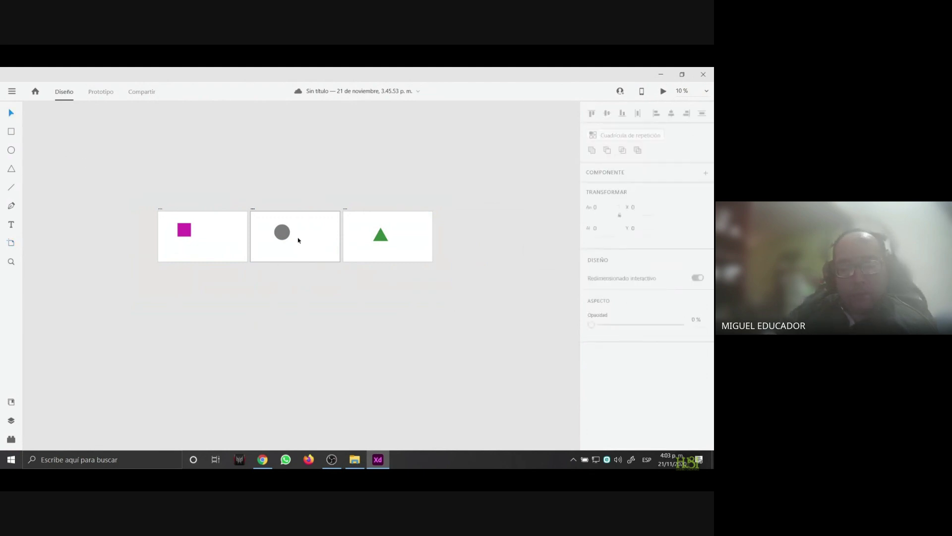
Move the circle's artboard below and between the other two in Prototype mode, and select all three artboards to show their links
left_click(98, 93)
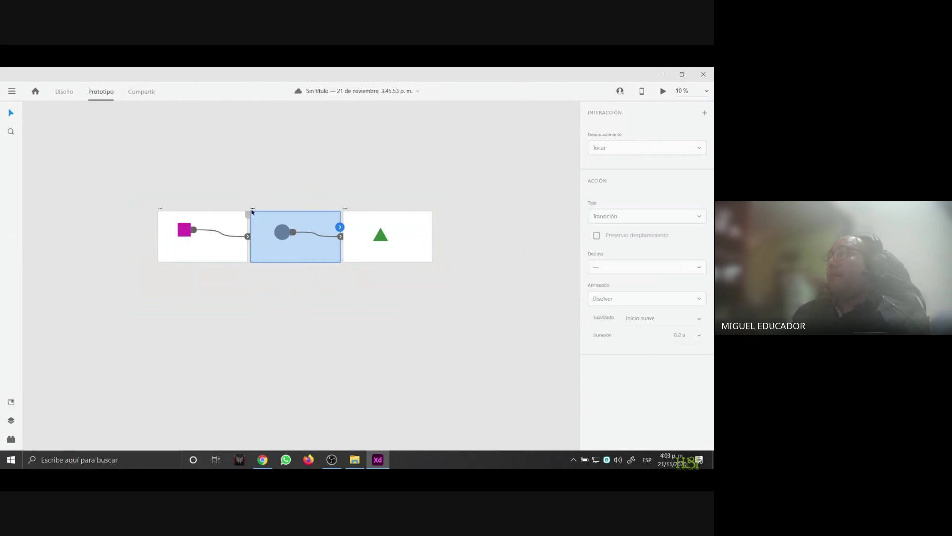
left_click_drag(251, 210, 256, 320)
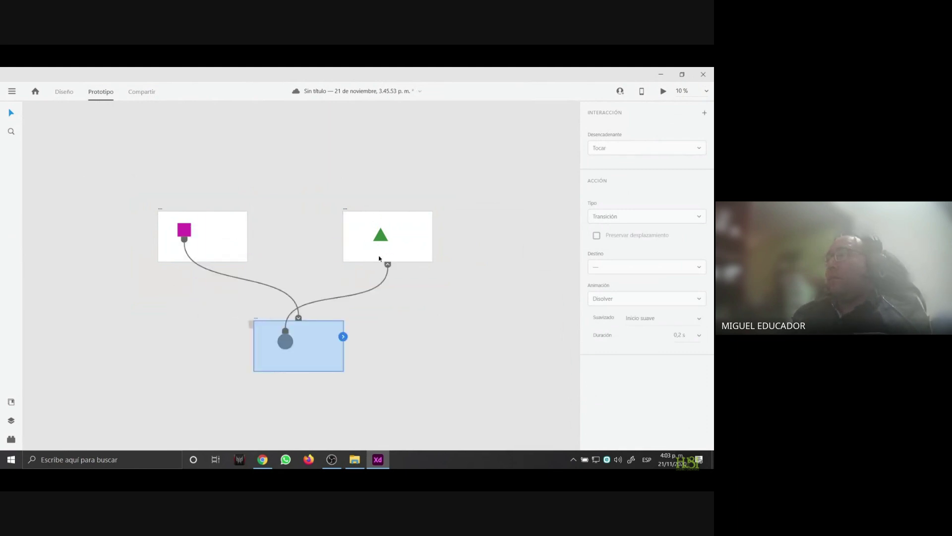
left_click(203, 164)
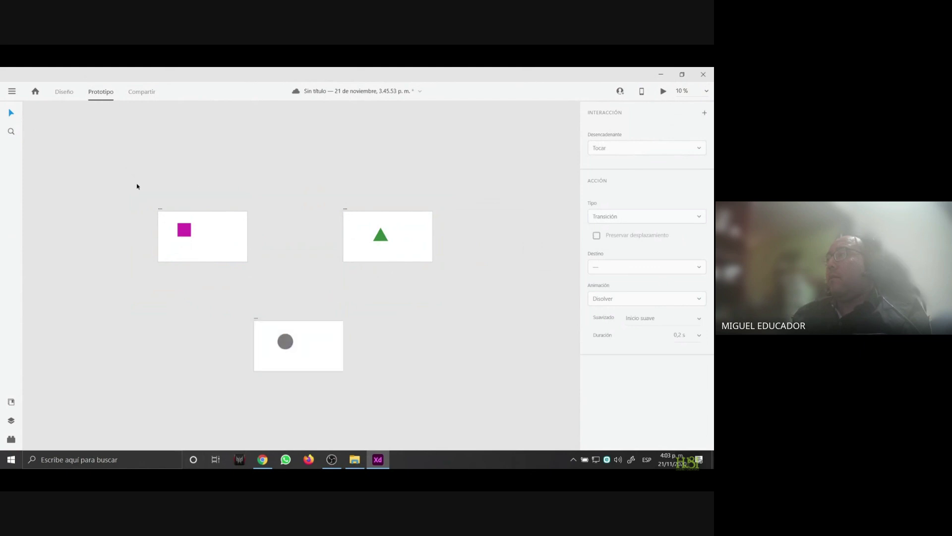
left_click_drag(111, 178, 506, 422)
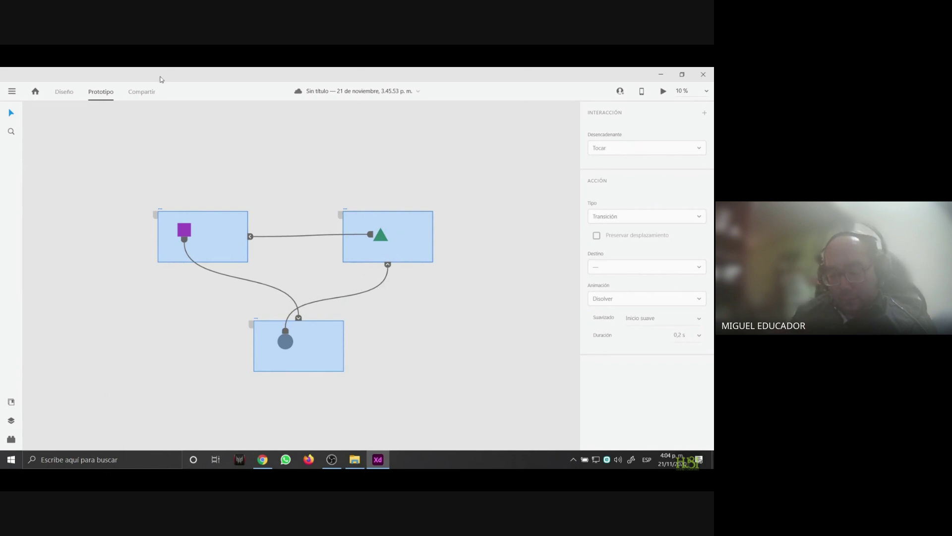
Compare the three selected artboards in Design and Prototype modes, and clear the selection in Prototype mode
left_click(64, 92)
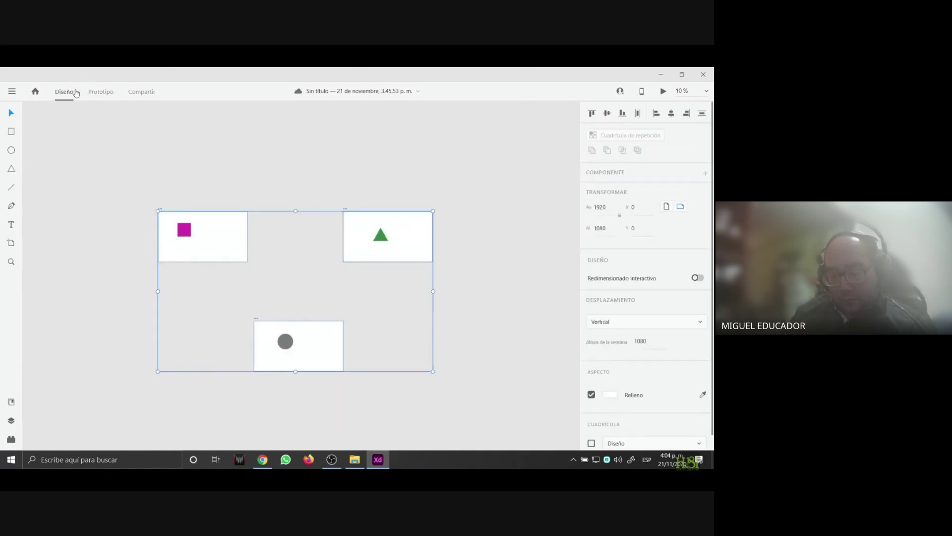
left_click(100, 92)
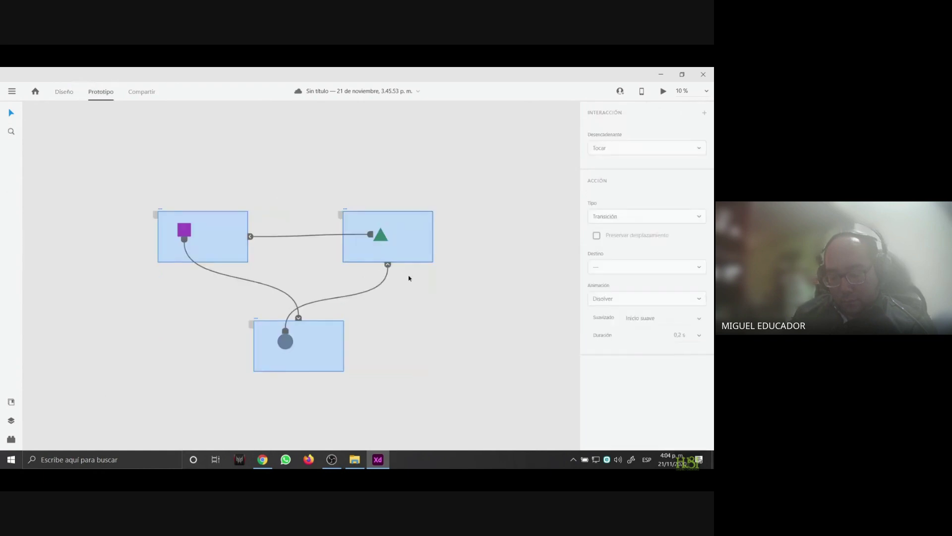
left_click(513, 285)
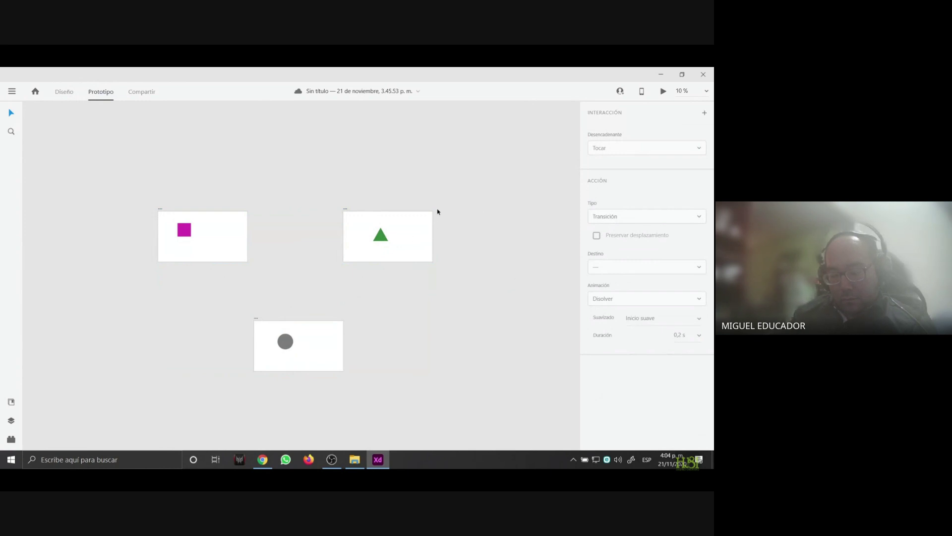
Open the recent xtreme document from the ciudadela 11 folder full-size, look over its artboards and close it
left_click(35, 92)
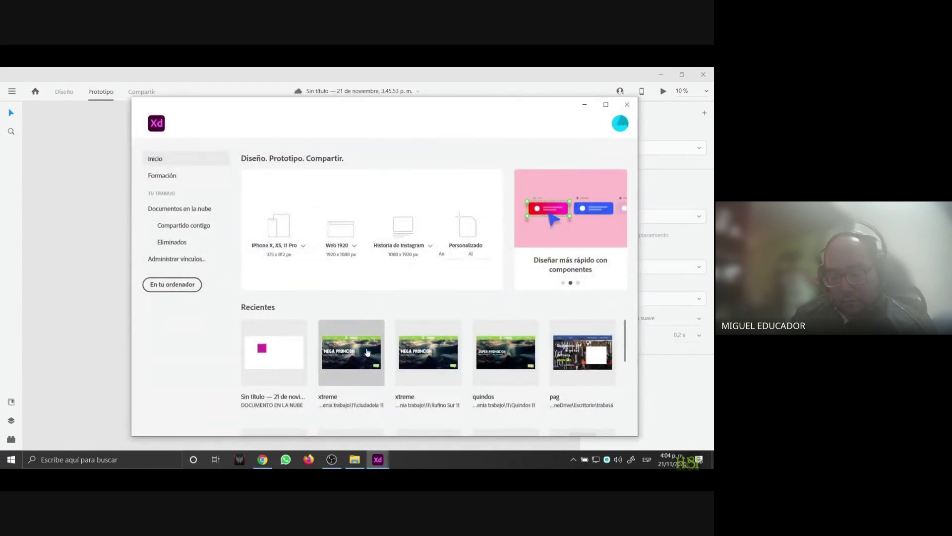
left_click(348, 353)
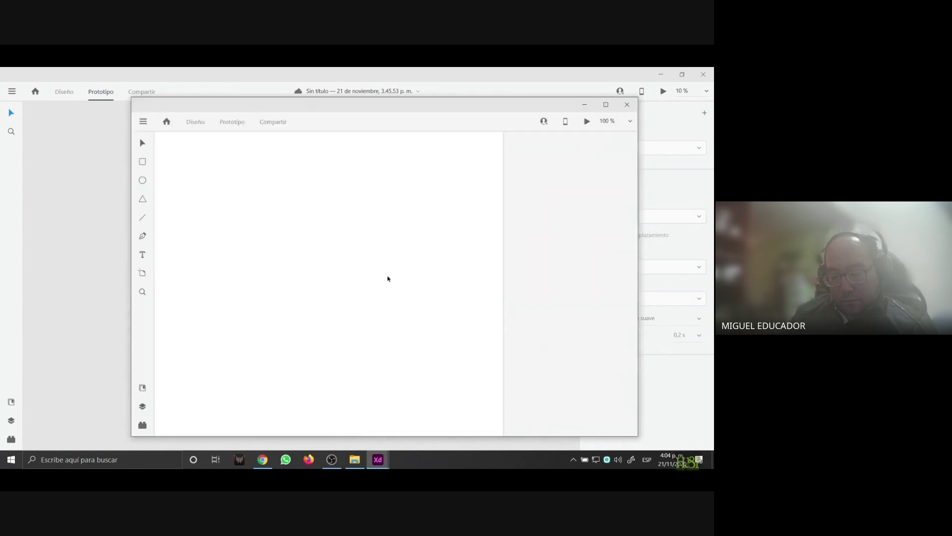
left_click(605, 105)
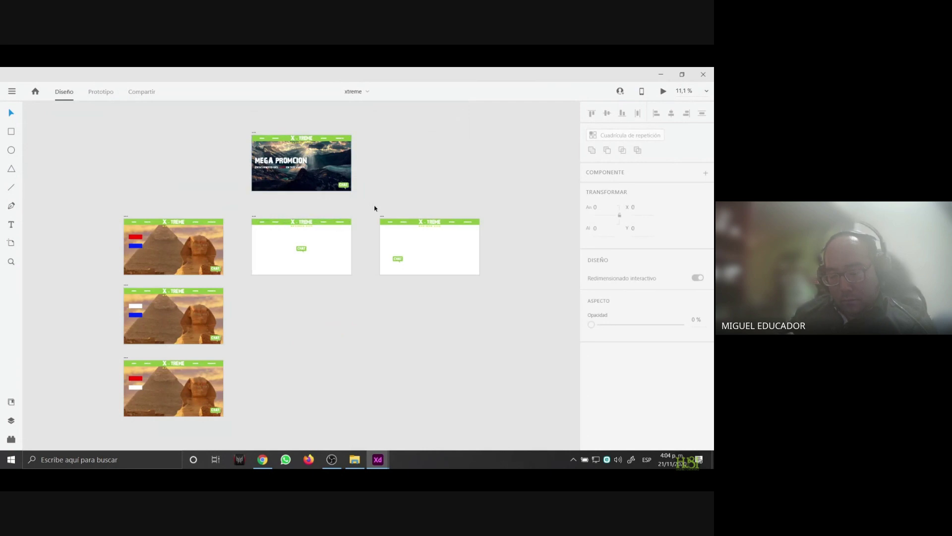
left_click(703, 74)
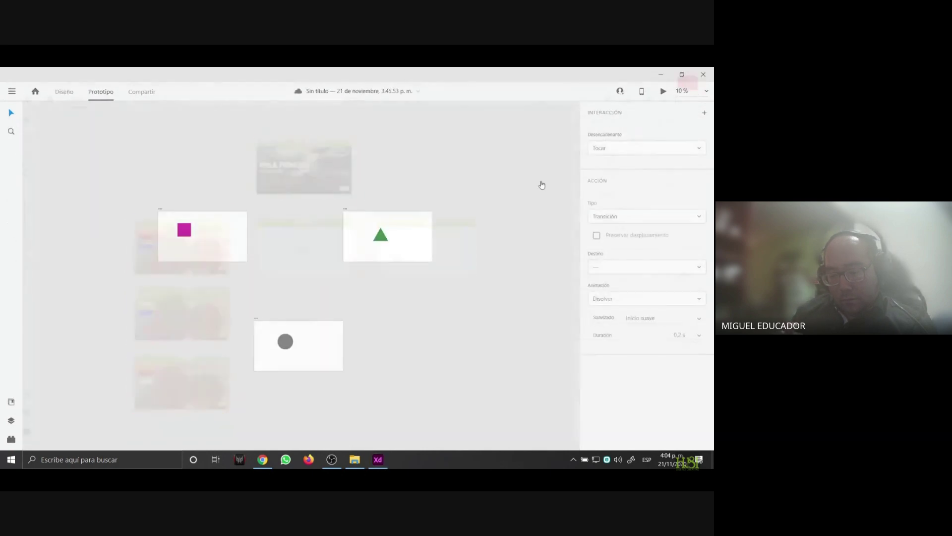
Open the other recent xtreme document, from the Rufino Sur 11 folder, look over its artboards and close it
left_click(39, 92)
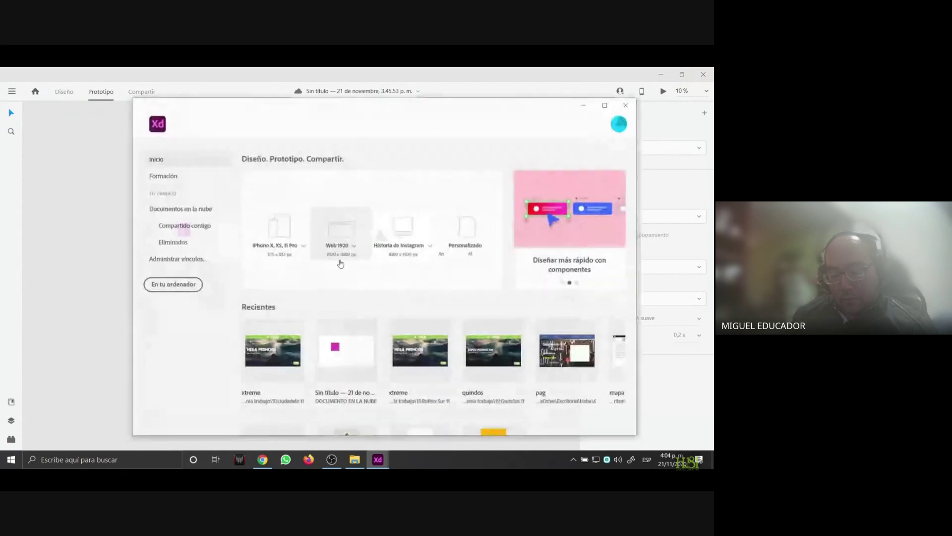
left_click(430, 355)
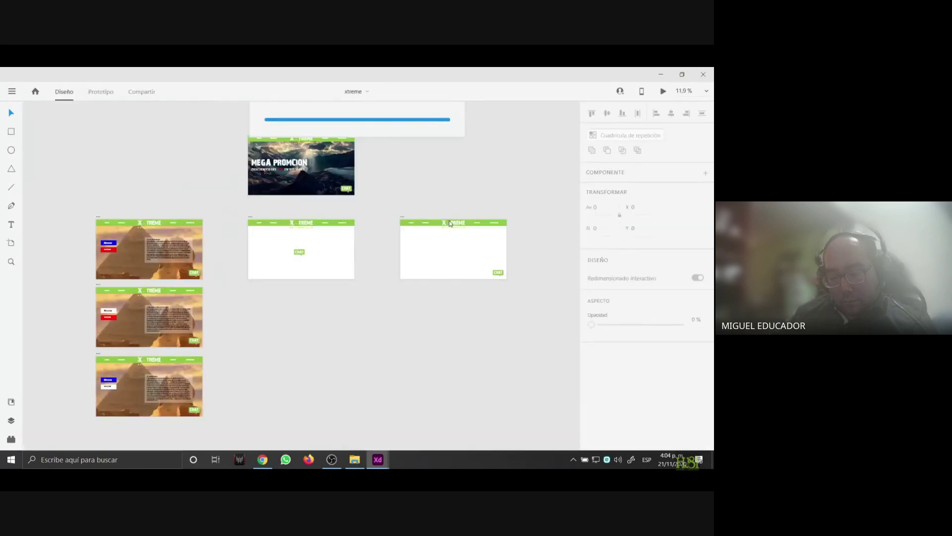
left_click(703, 74)
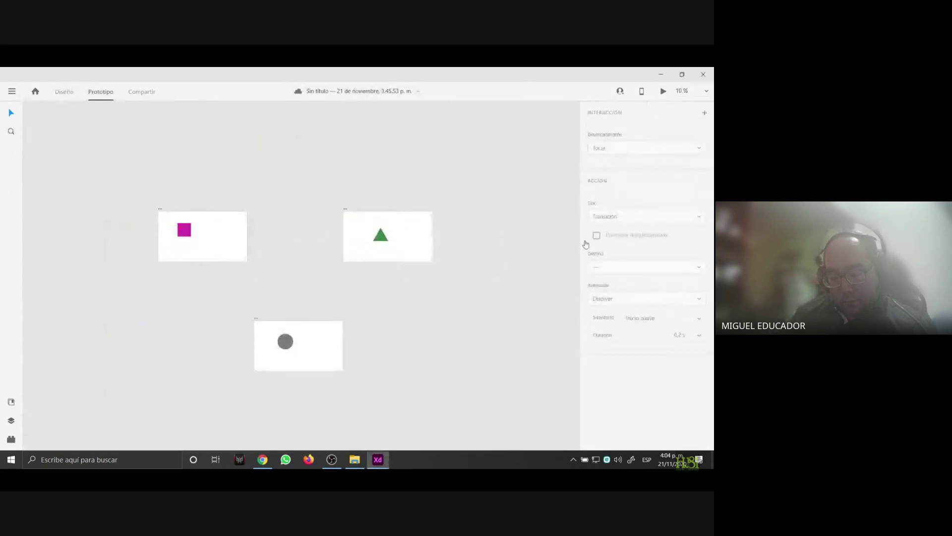
Open the recent quindos document and maximize its window
key("ctrl+o")
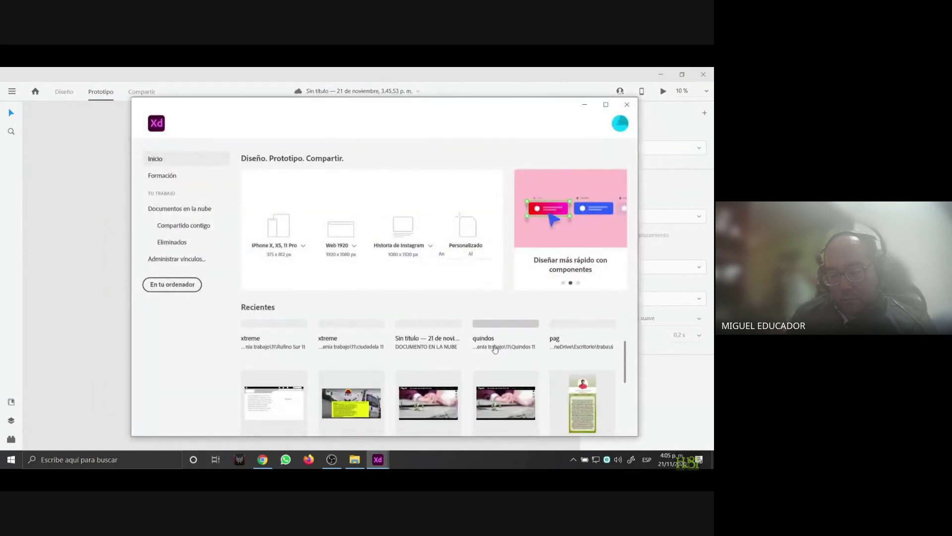
scroll(498, 351, "up", 1)
left_click(500, 353)
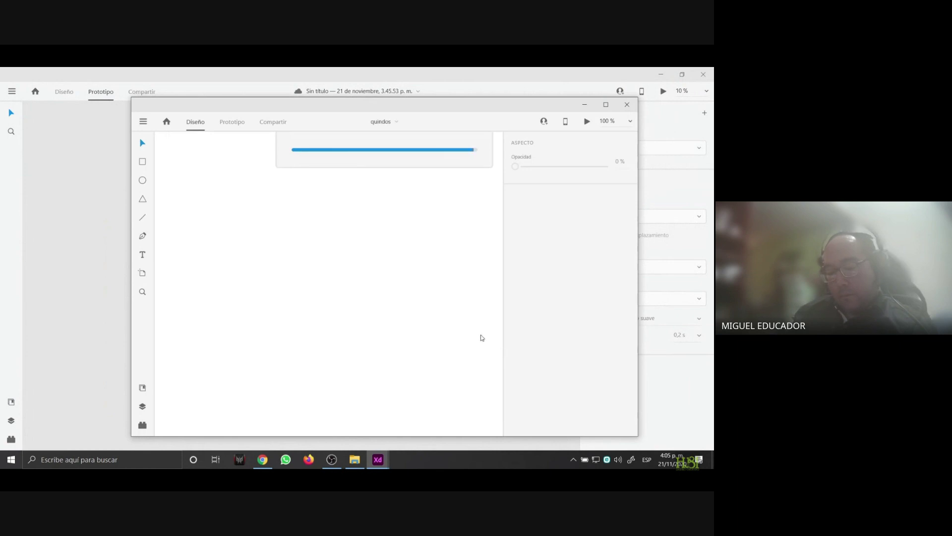
left_click(606, 105)
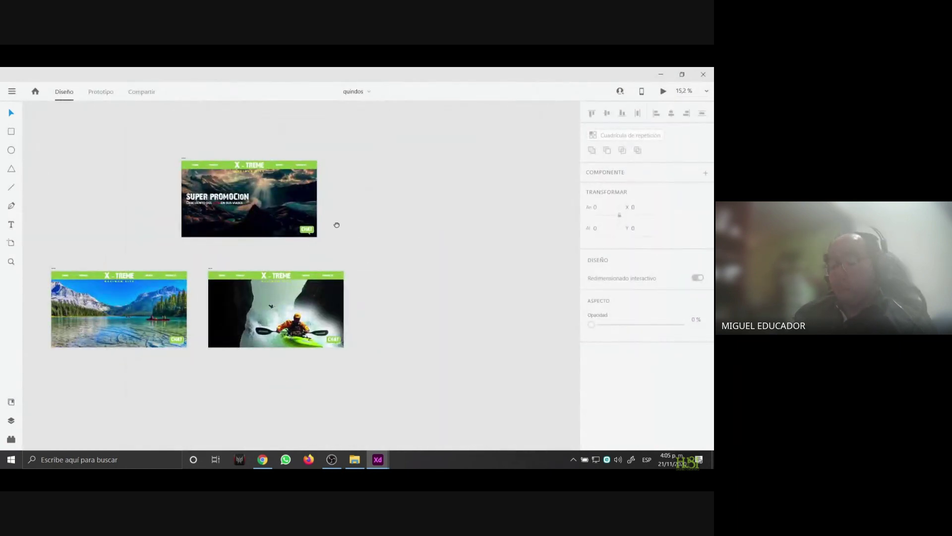
Show the links between all three quindos artboards in Prototype mode, and select the background of the Super Promocion artboard
left_click(101, 92)
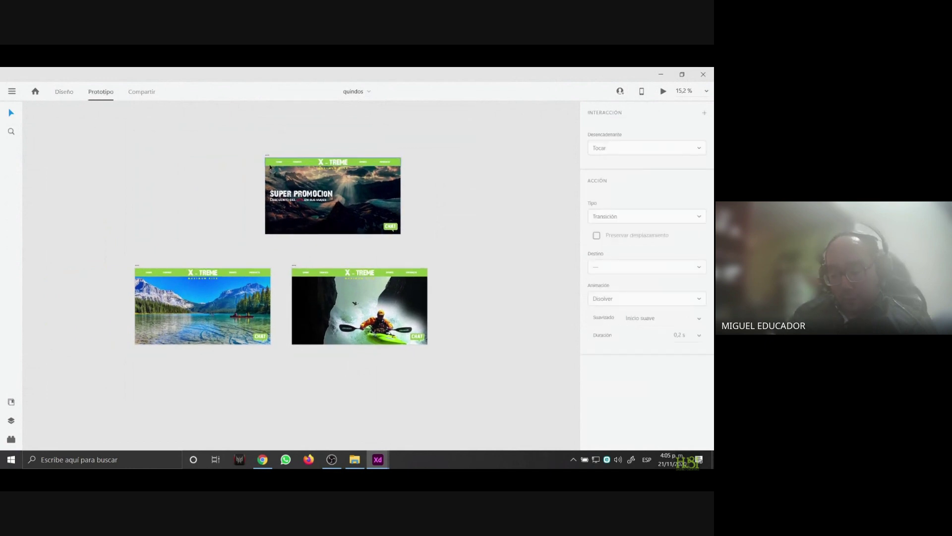
left_click_drag(133, 139, 442, 360)
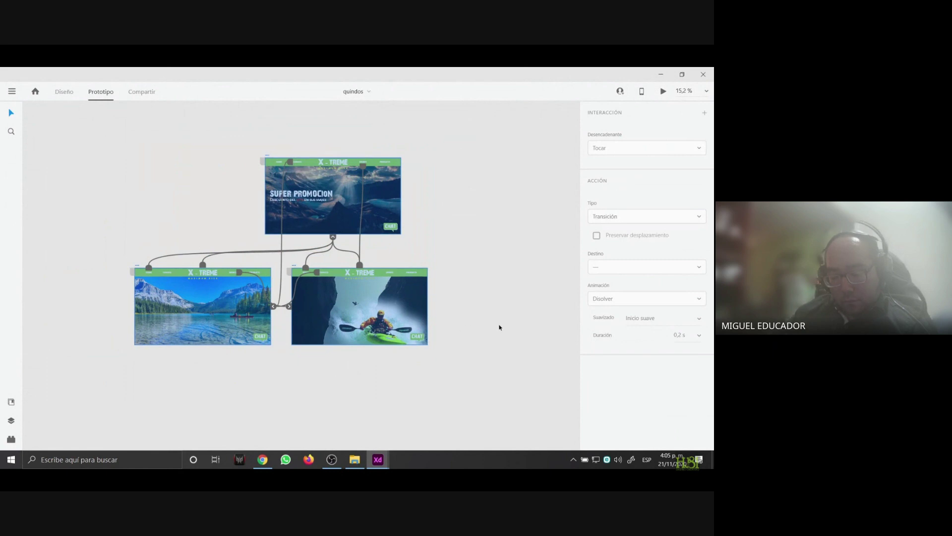
left_click(521, 195)
left_click(392, 198)
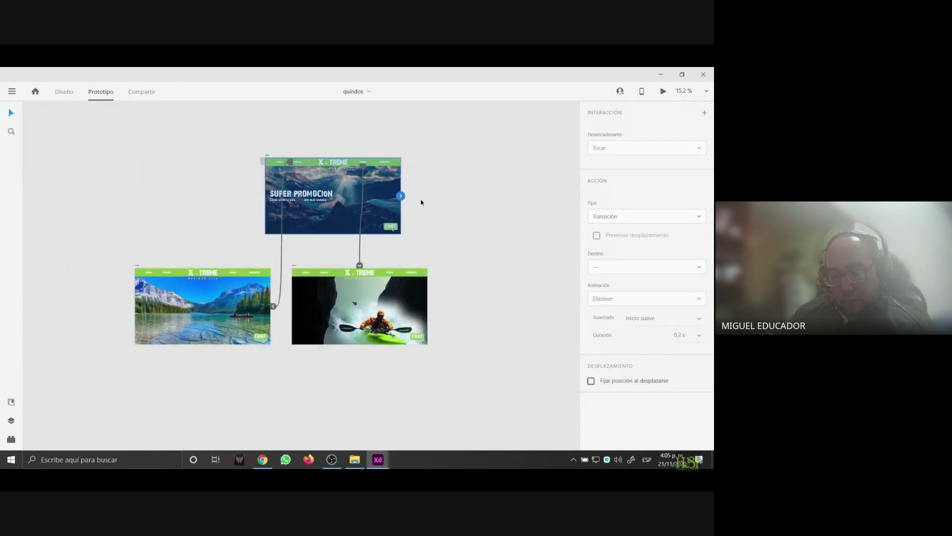
Preview the quindos prototype from the Super Promocion page and test the Travels, Home and Sports links
left_click(663, 90)
left_click_drag(448, 92, 387, 84)
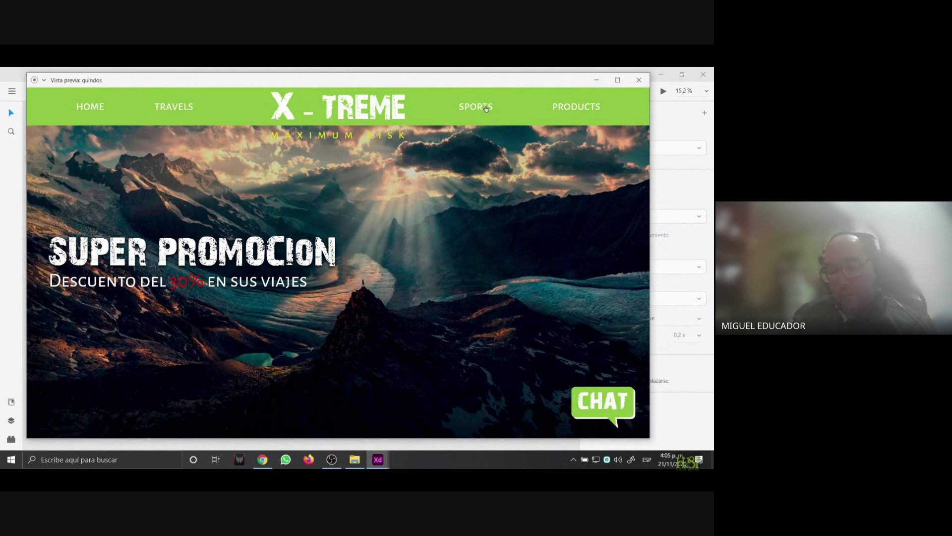
left_click(177, 105)
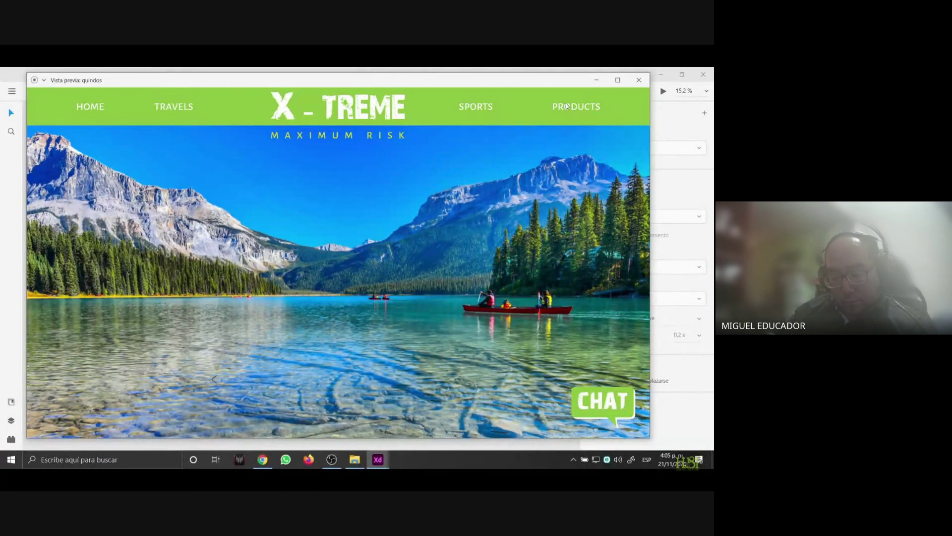
left_click(90, 111)
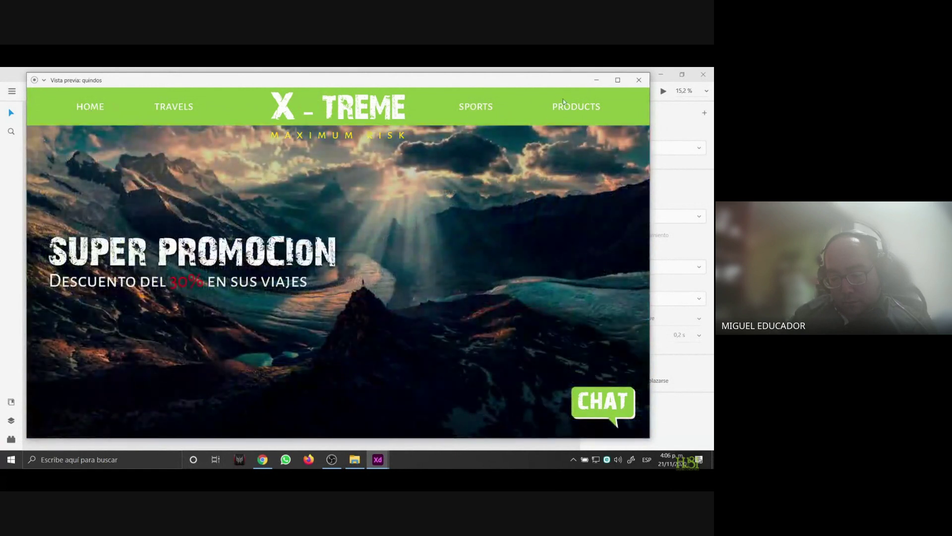
left_click(472, 107)
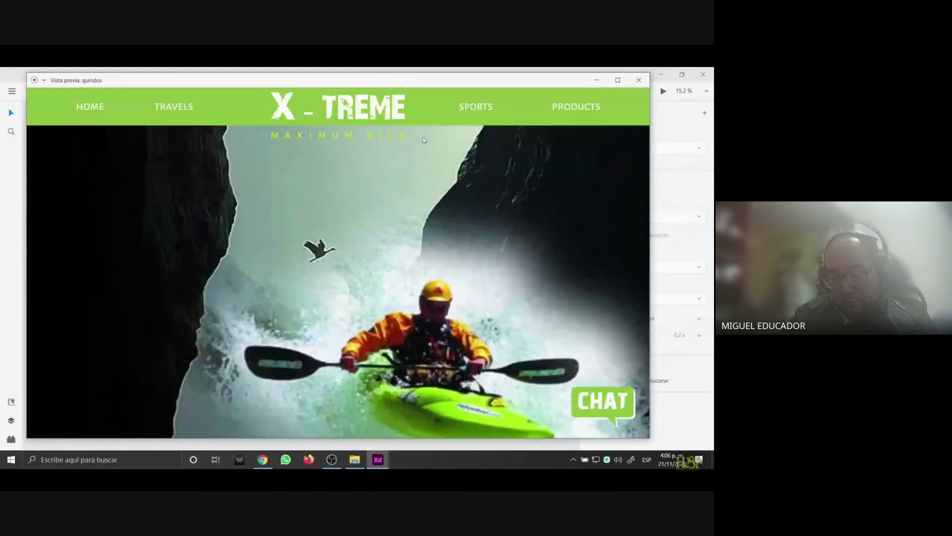
Return to the home page through the X-treme logo, test the Travels and Sports links again, and close the preview
left_click(364, 113)
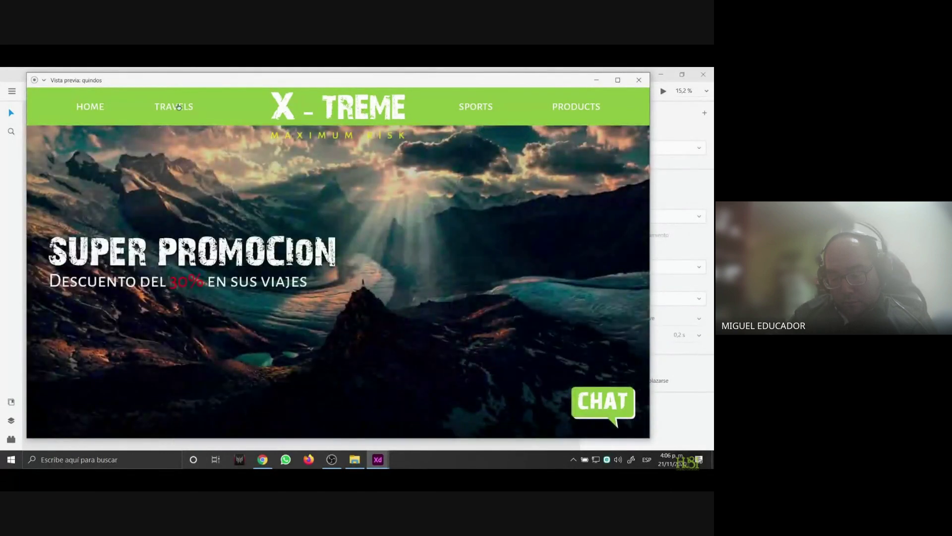
left_click(181, 119)
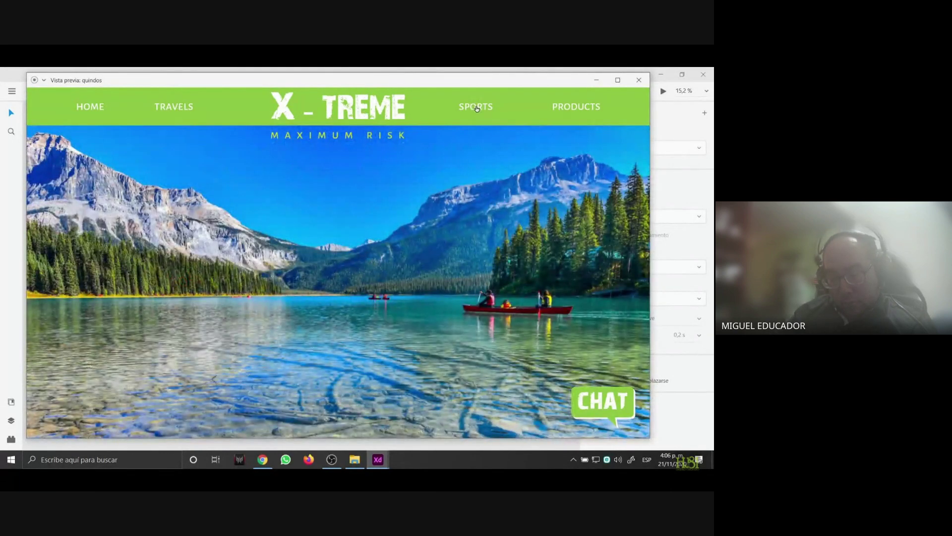
left_click(476, 109)
left_click(172, 106)
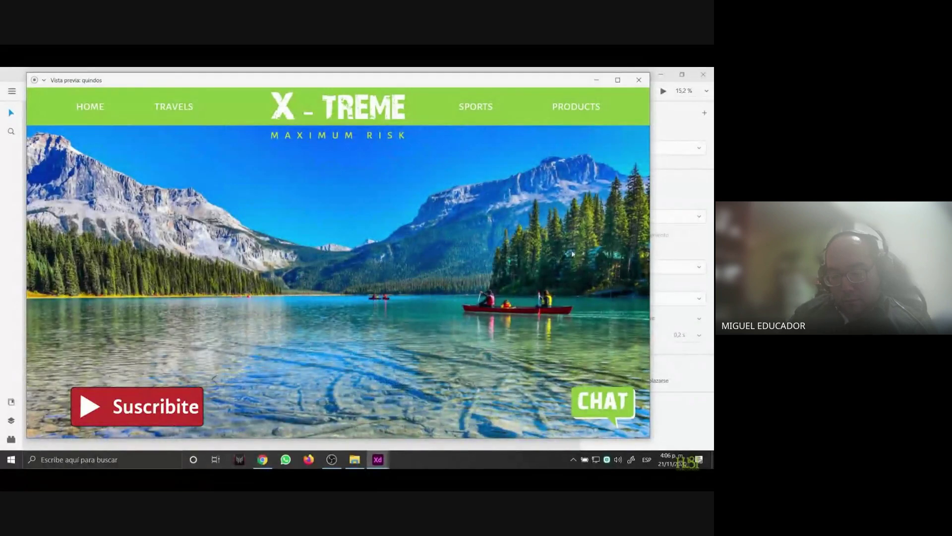
left_click(639, 80)
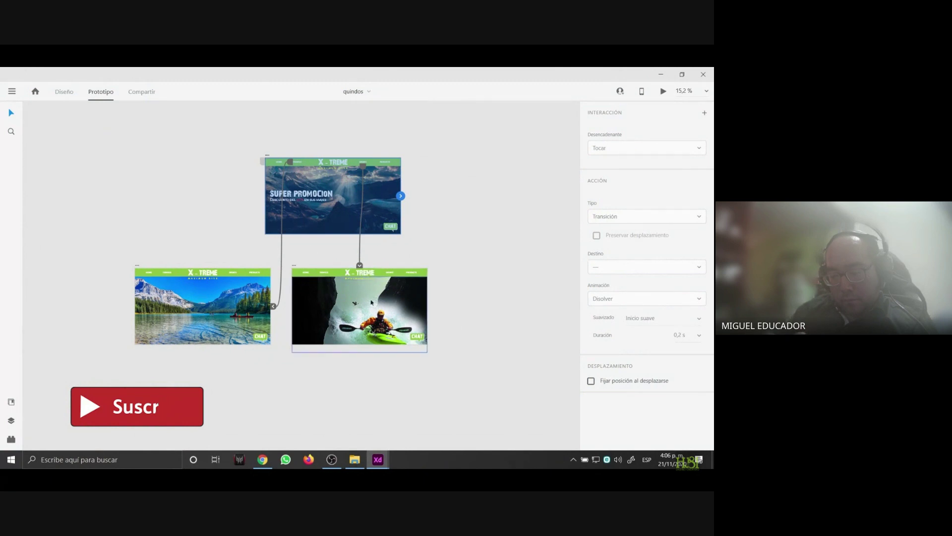
Alternate between Design and Prototype modes to compare the available tools, ending in Design mode
left_click(64, 92)
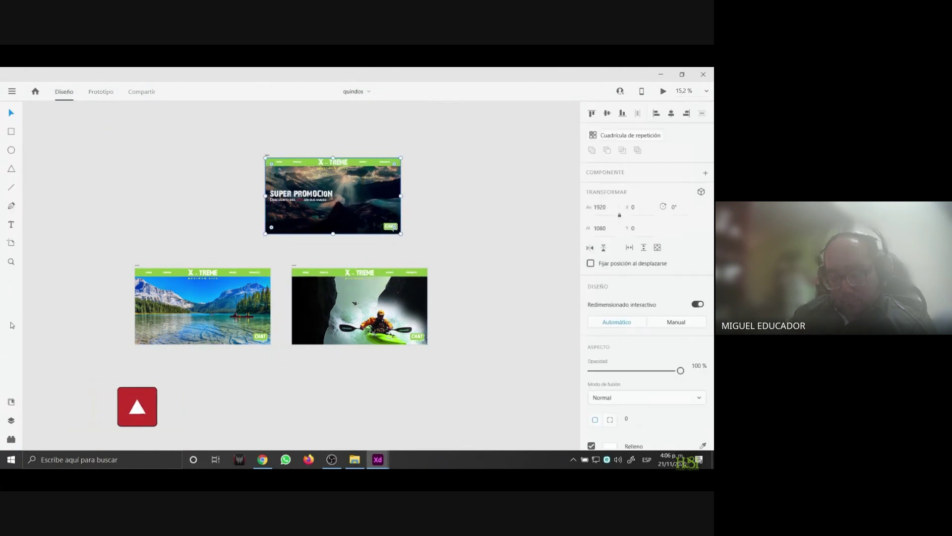
left_click(100, 92)
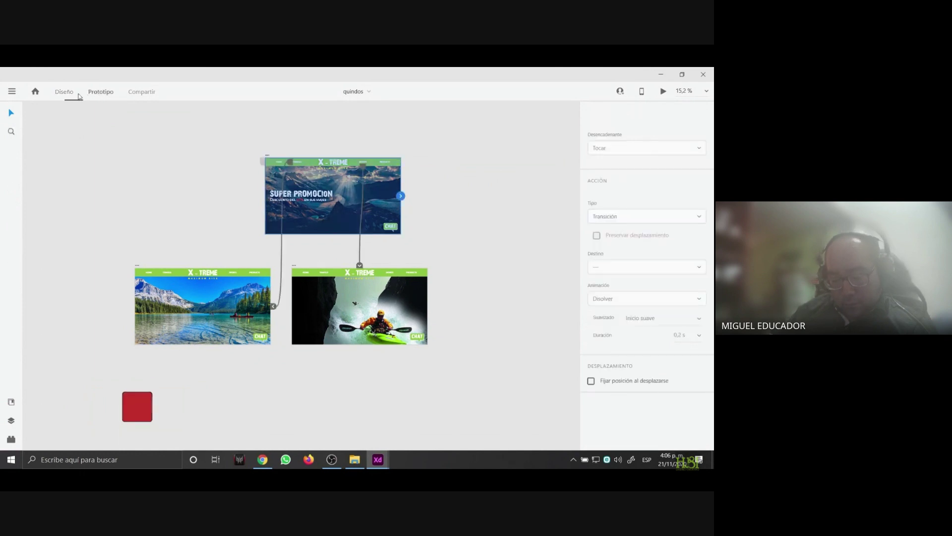
left_click(79, 94)
left_click(99, 92)
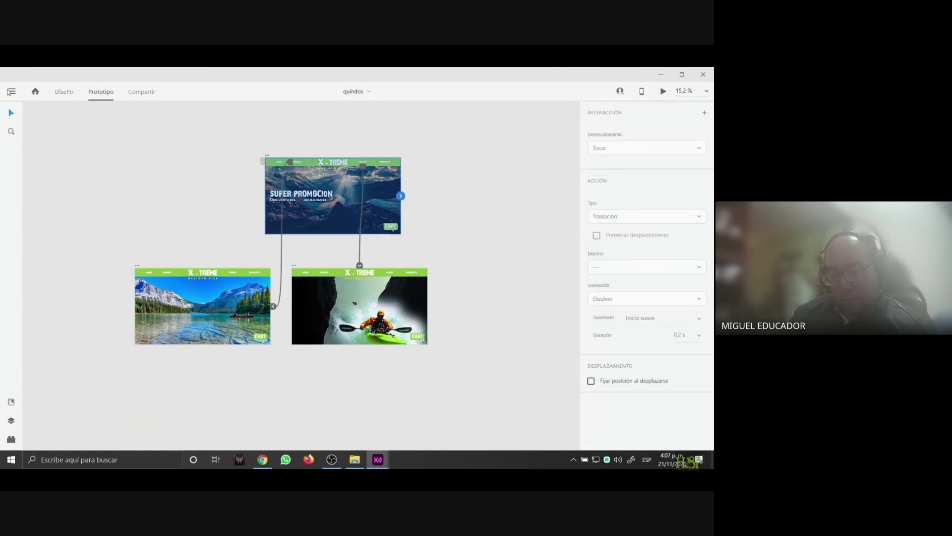
left_click(73, 96)
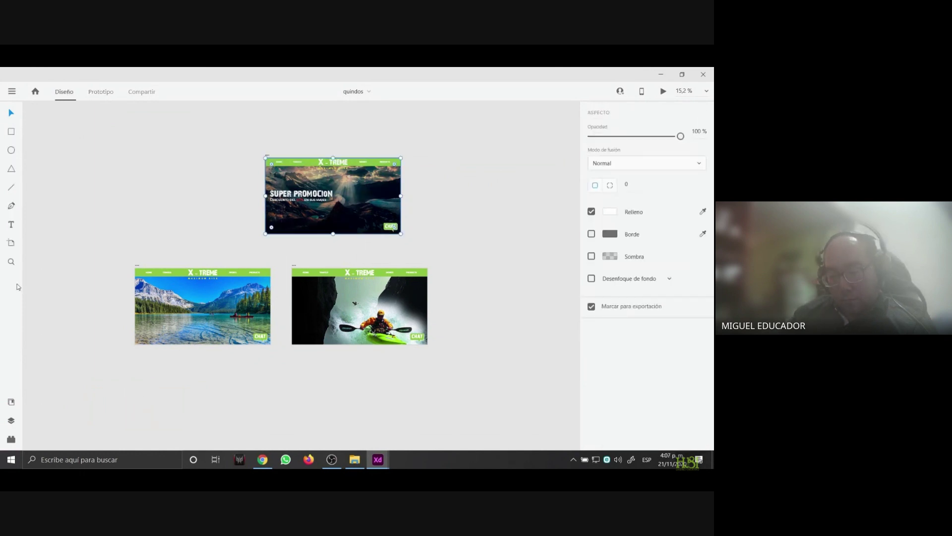
Examine the plugins, the Home artboard's layers and the document assets, including character styles and components, and return to the libraries list
left_click(11, 439)
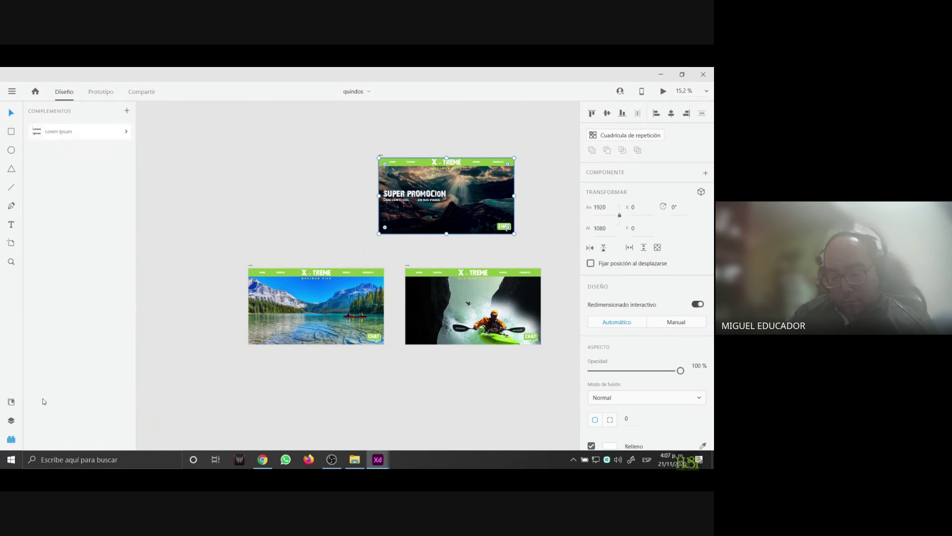
left_click(12, 422)
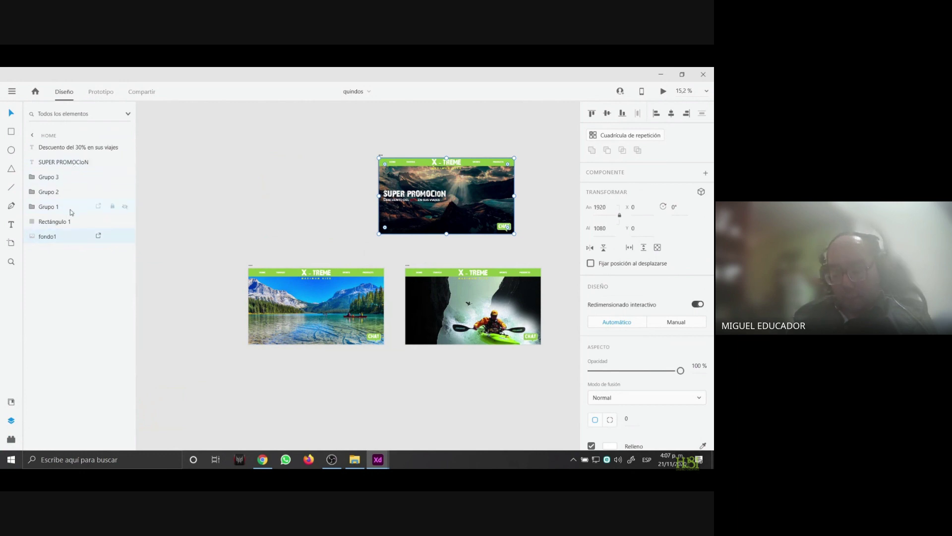
left_click(12, 402)
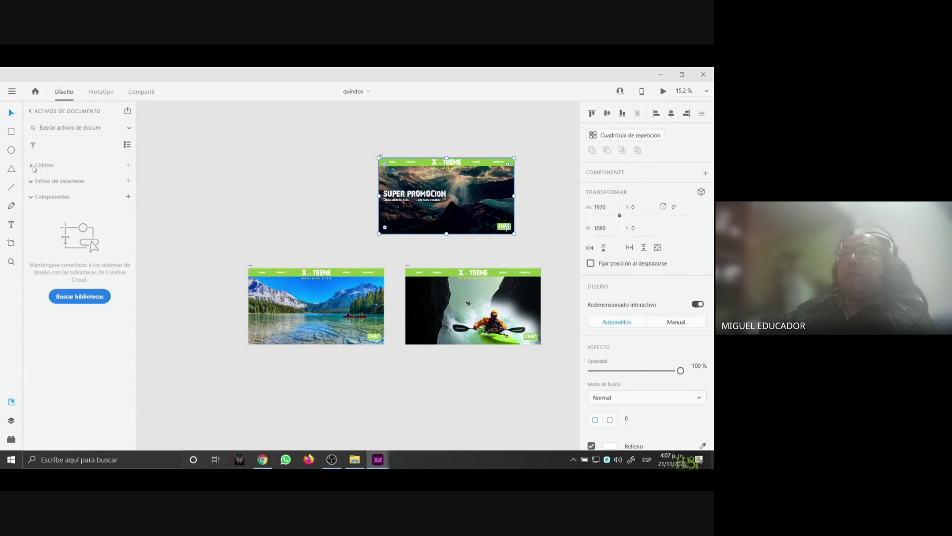
left_click(31, 181)
left_click(31, 197)
left_click(31, 113)
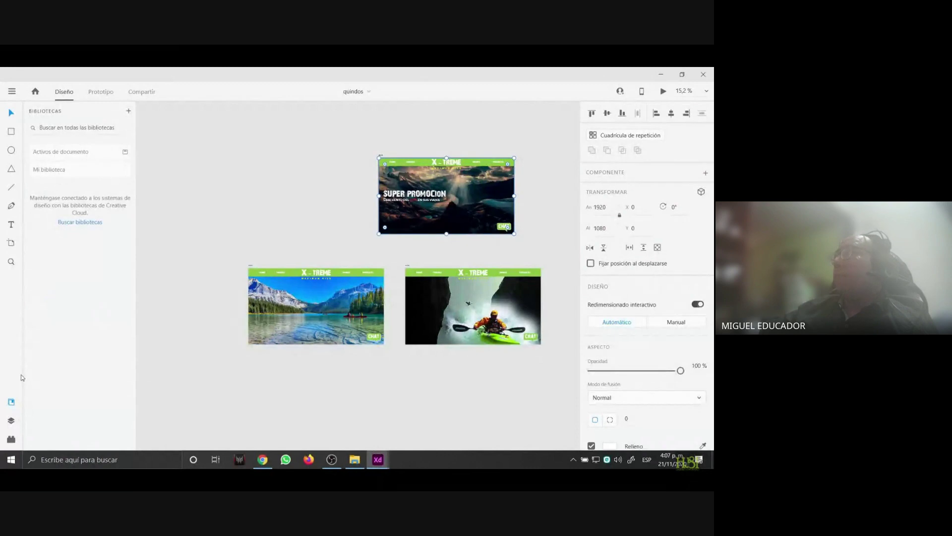
Switch to Chrome and look through the Adobe XD plans and pricing page, including the free Básico plan
left_click(262, 459)
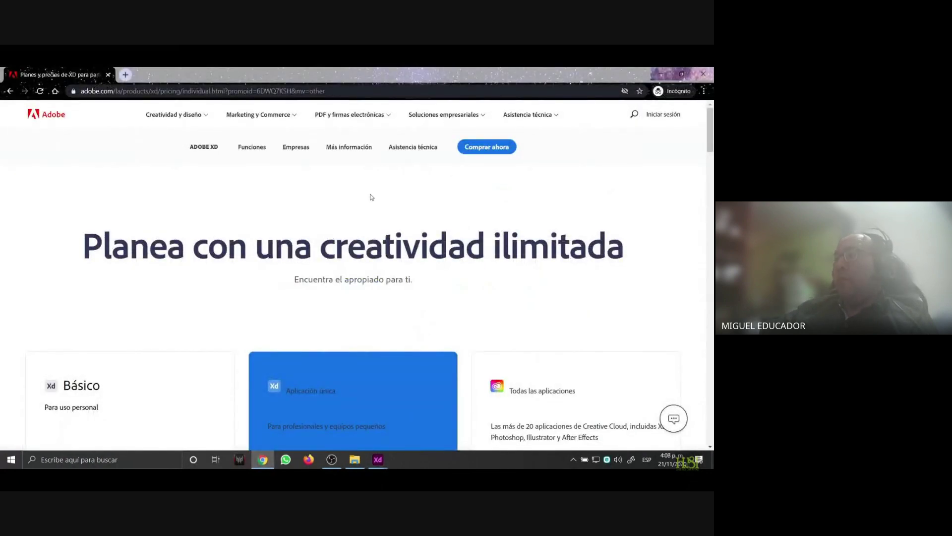
scroll(372, 200, "down", 3)
scroll(371, 200, "down", 3)
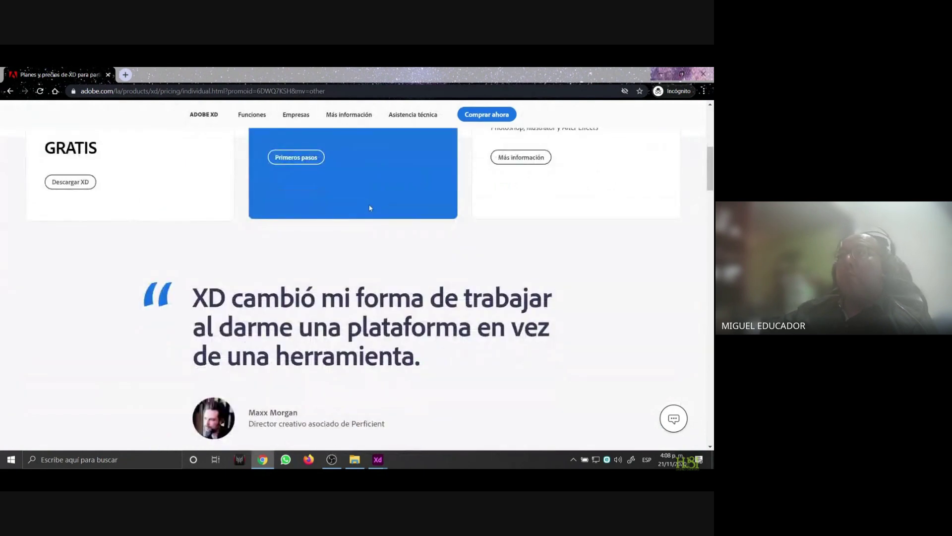
scroll(347, 201, "up", 6)
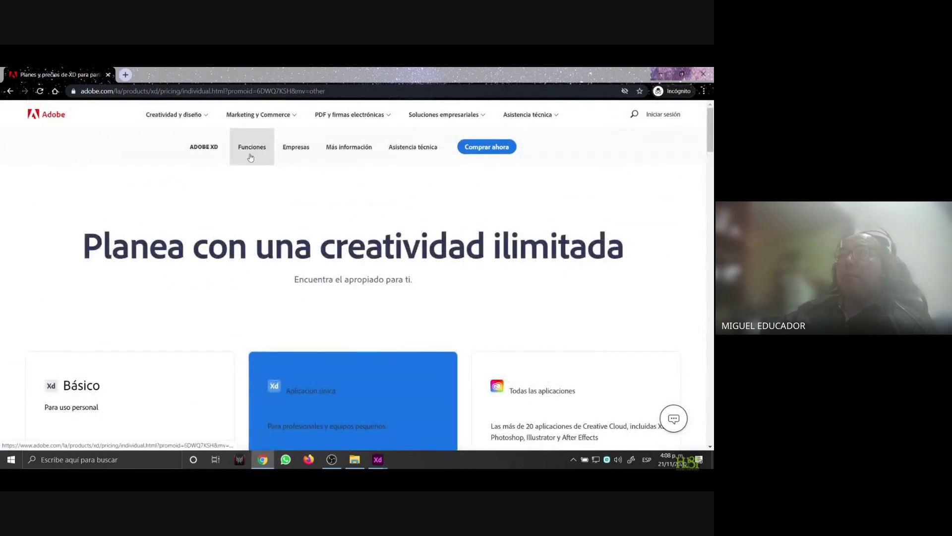
Open the XD Extensiones page from the Funciones options, and show the plugins in the quindos document in XD
left_click(250, 154)
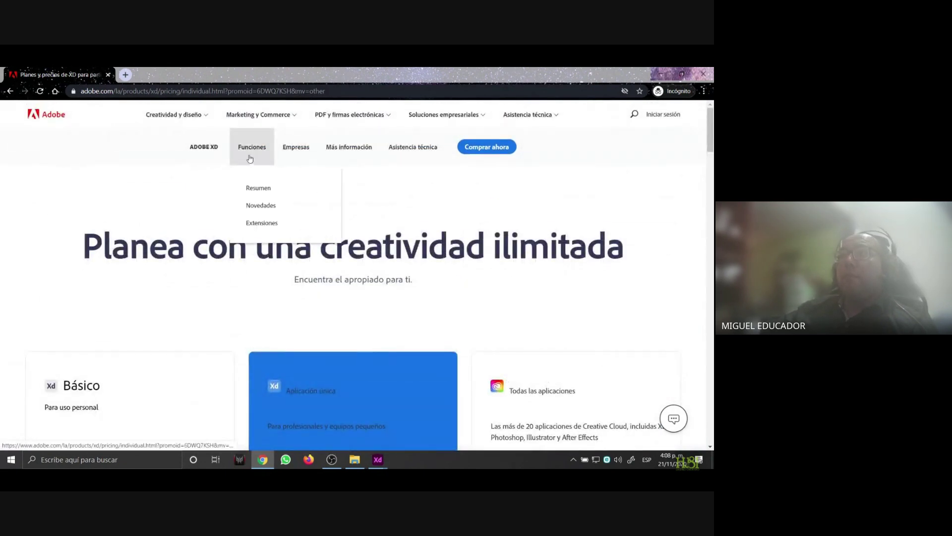
left_click(270, 222)
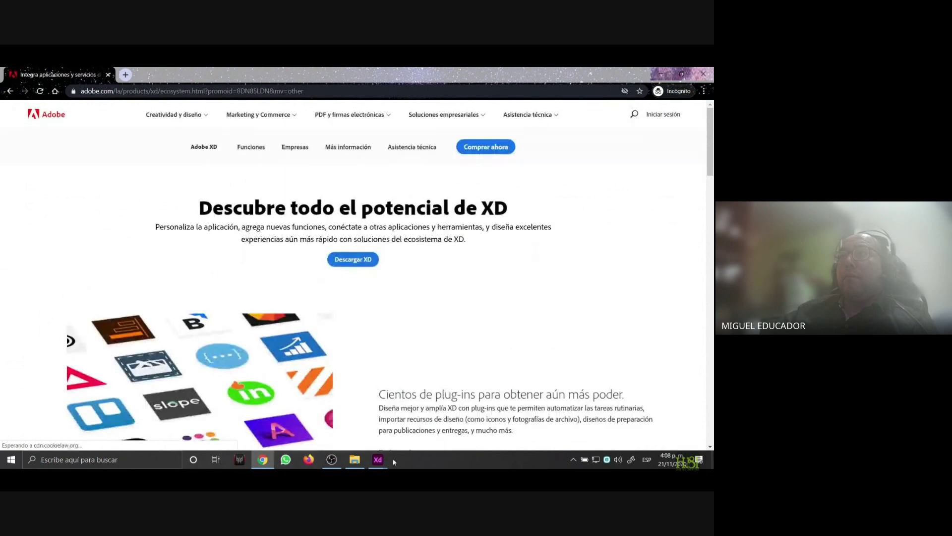
left_click(377, 460)
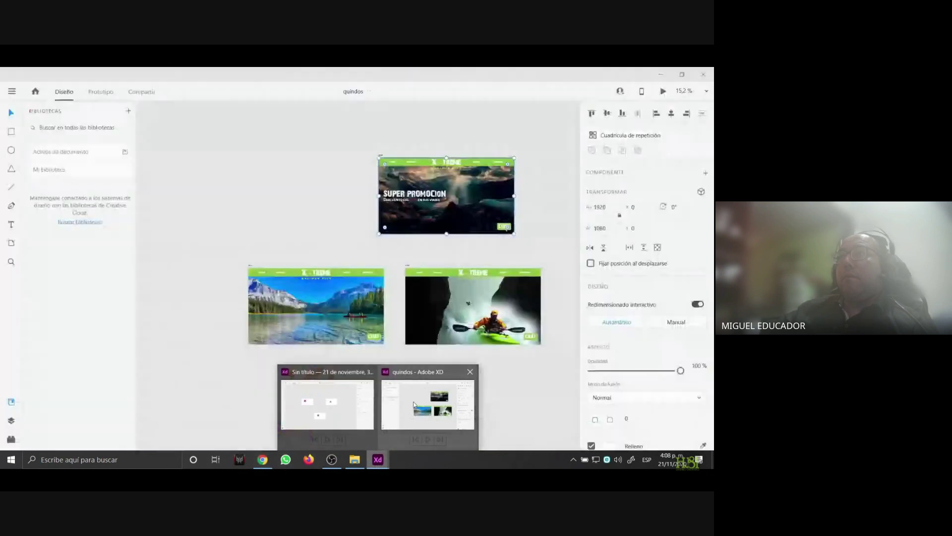
left_click(415, 406)
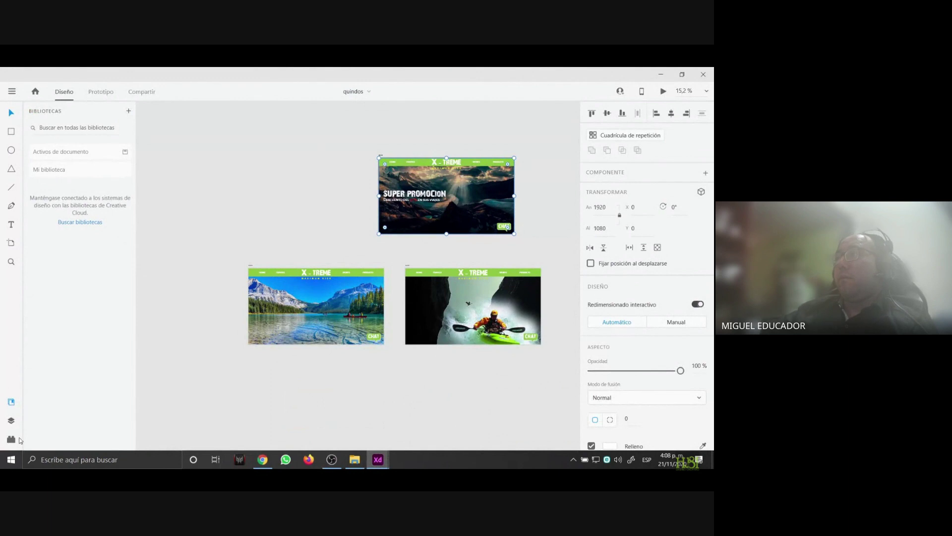
left_click(11, 439)
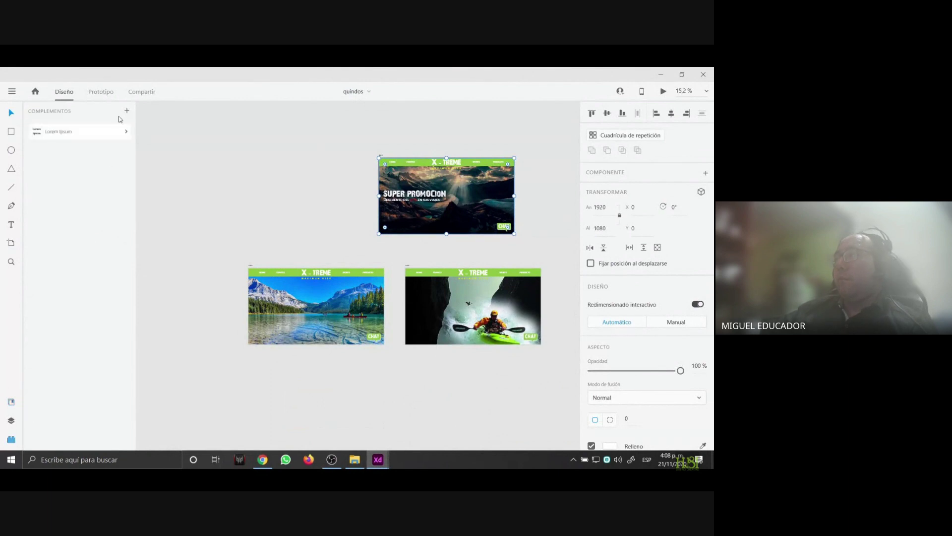
Return to Chrome and look through the XD ecosystem page, from the plug-ins section to the plans and back to the app integrations
left_click(262, 460)
scroll(391, 300, "down", 3)
scroll(390, 300, "down", 10)
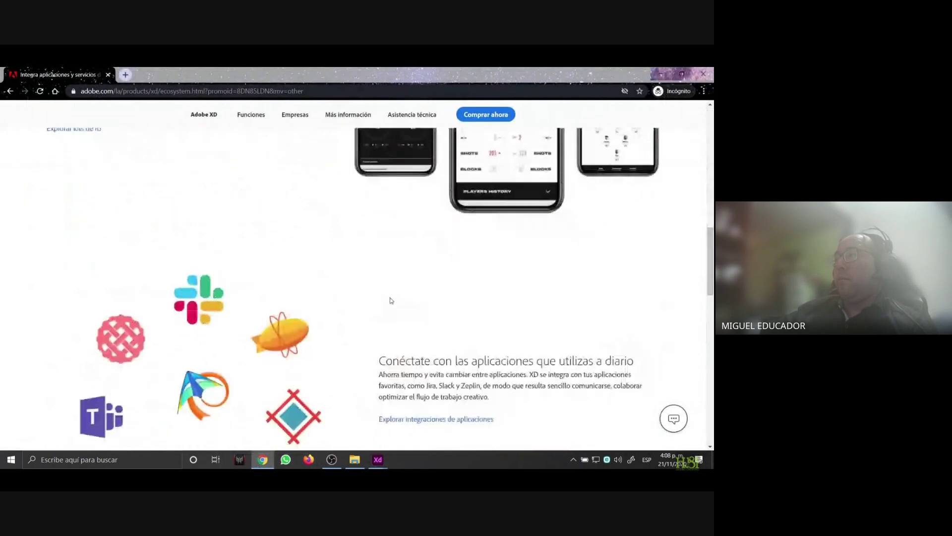
scroll(291, 282, "down", 10)
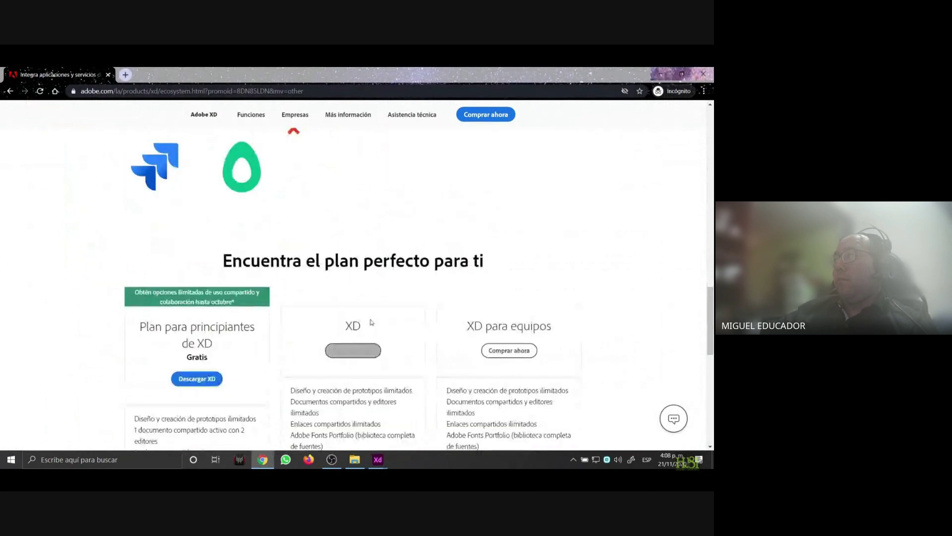
scroll(325, 287, "down", 2)
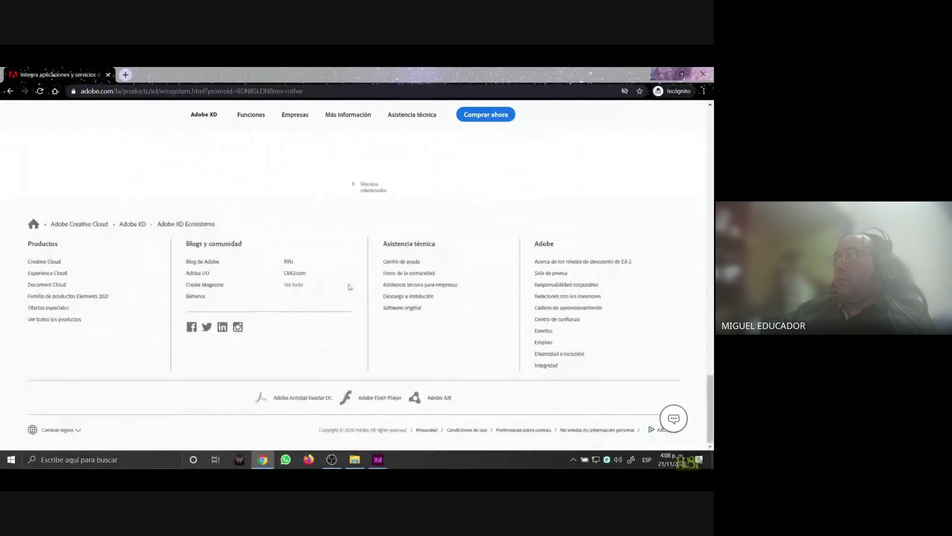
scroll(333, 288, "up", 15)
scroll(343, 287, "up", 3)
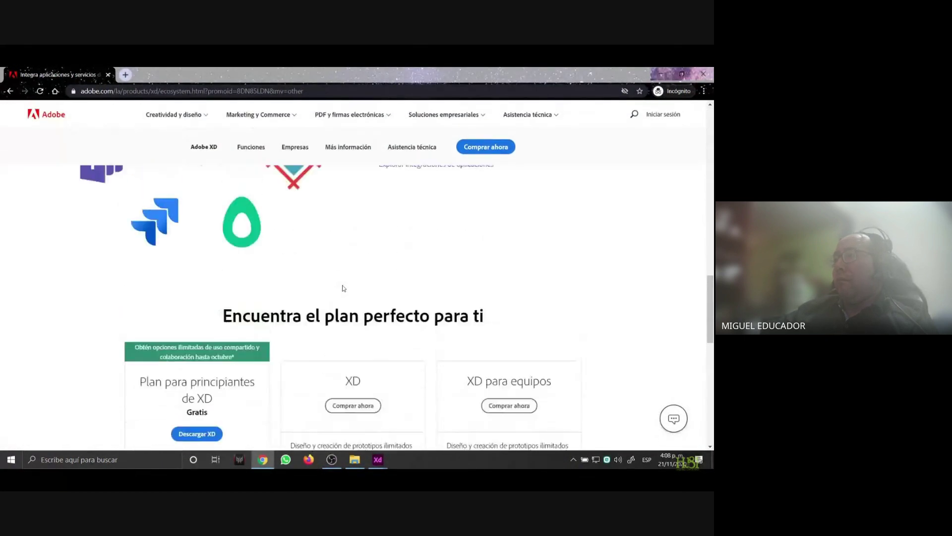
scroll(425, 297, "up", 2)
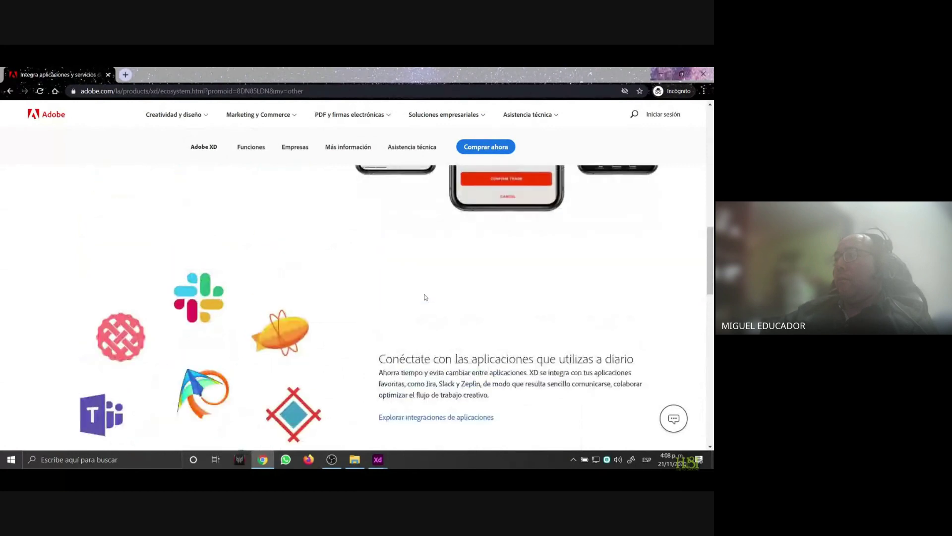
Open the page for exploring XD application integrations and look through the apps and services offered
scroll(425, 296, "down", 3)
left_click(417, 263)
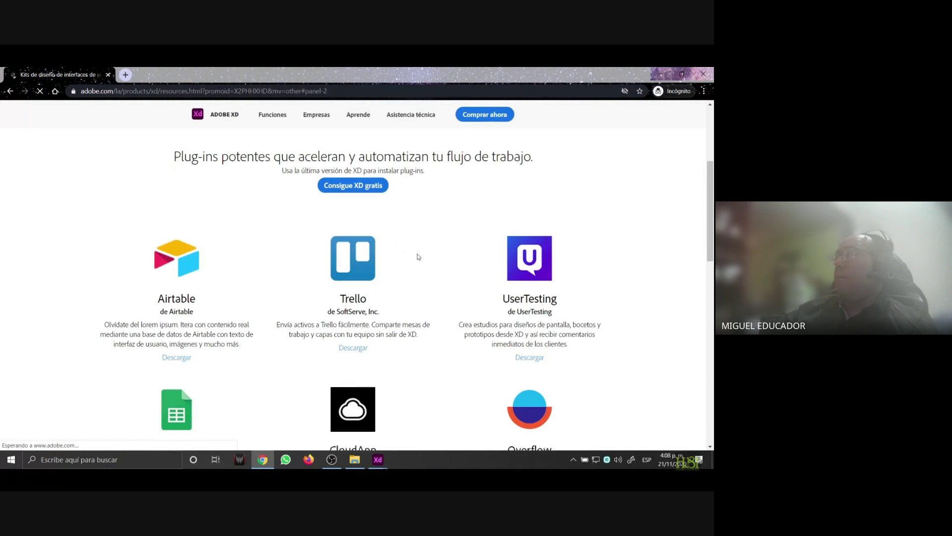
scroll(418, 255, "down", 10)
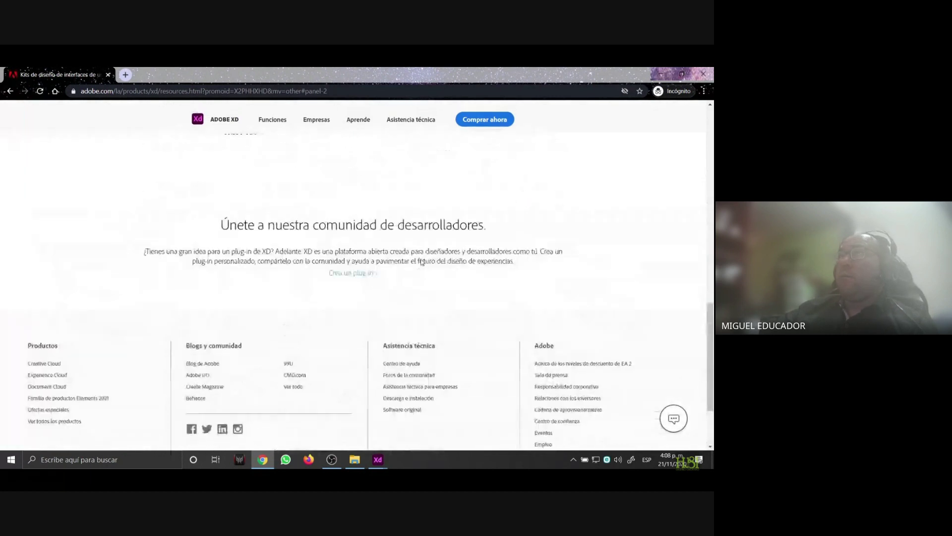
scroll(422, 262, "up", 10)
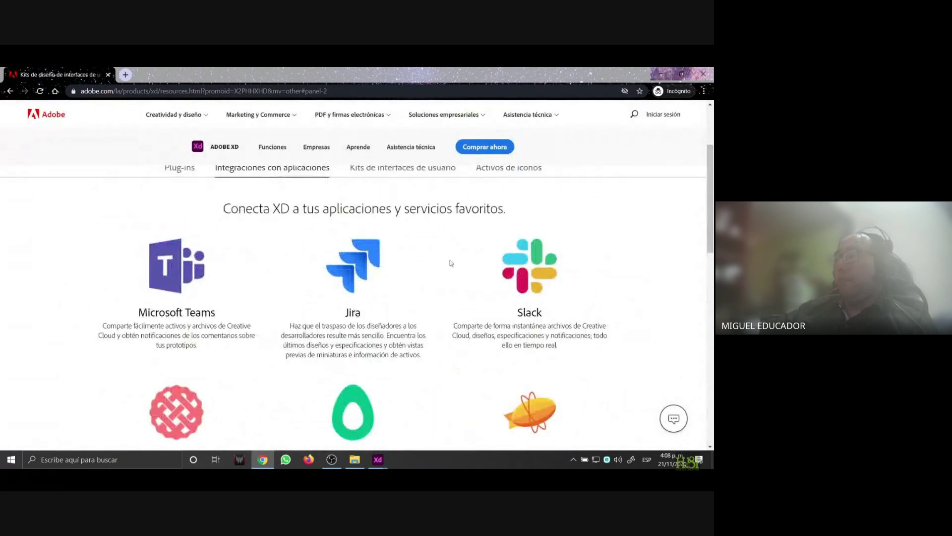
Switch to the quindos document in XD and close it
mouse_move(377, 460)
left_click(412, 417)
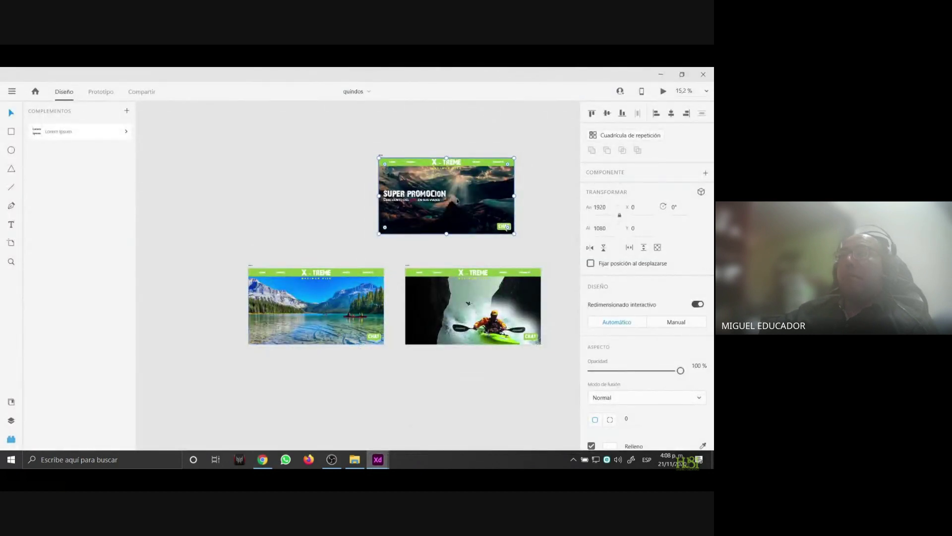
left_click(704, 74)
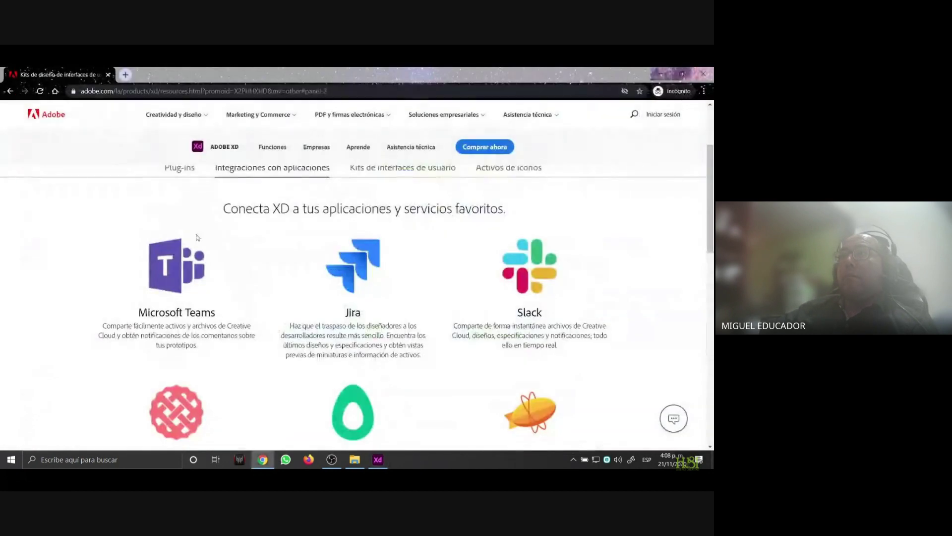
Switch to the untitled three-artboard document in XD and compare its Design and Prototype modes, ending in Prototype mode
left_click(378, 459)
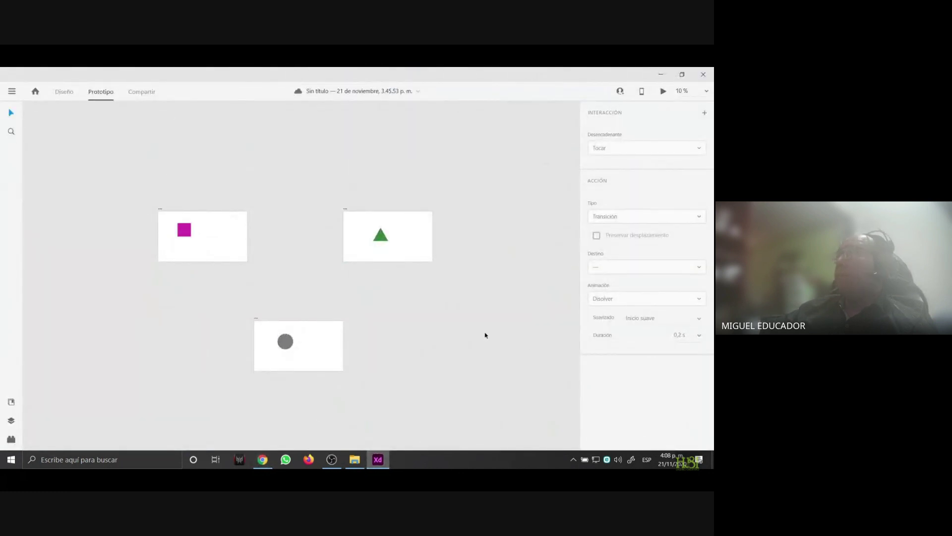
left_click(65, 93)
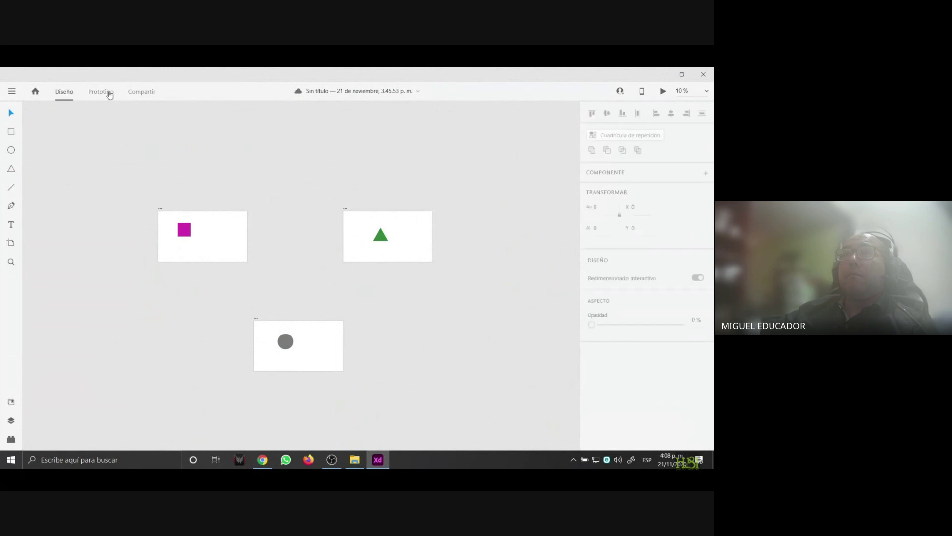
left_click(102, 93)
left_click(69, 96)
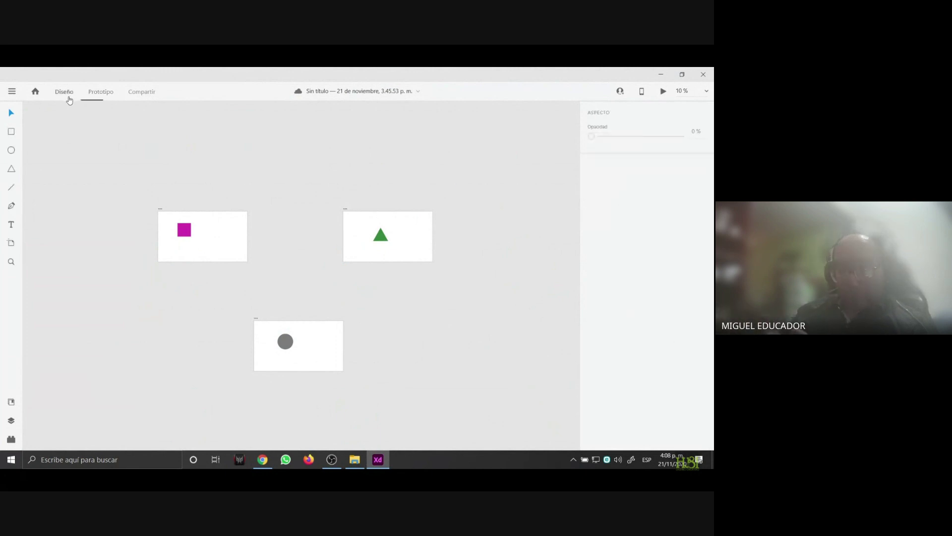
left_click(104, 94)
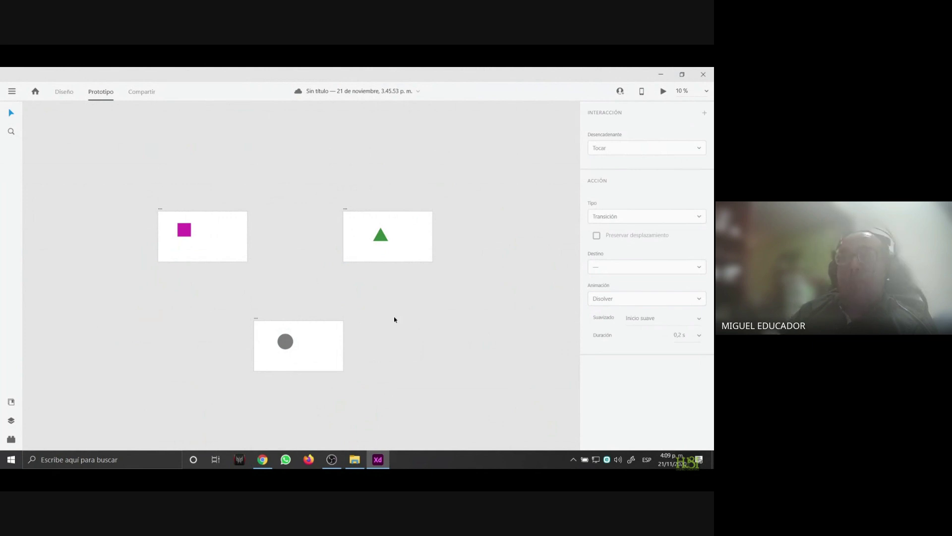
left_click(67, 94)
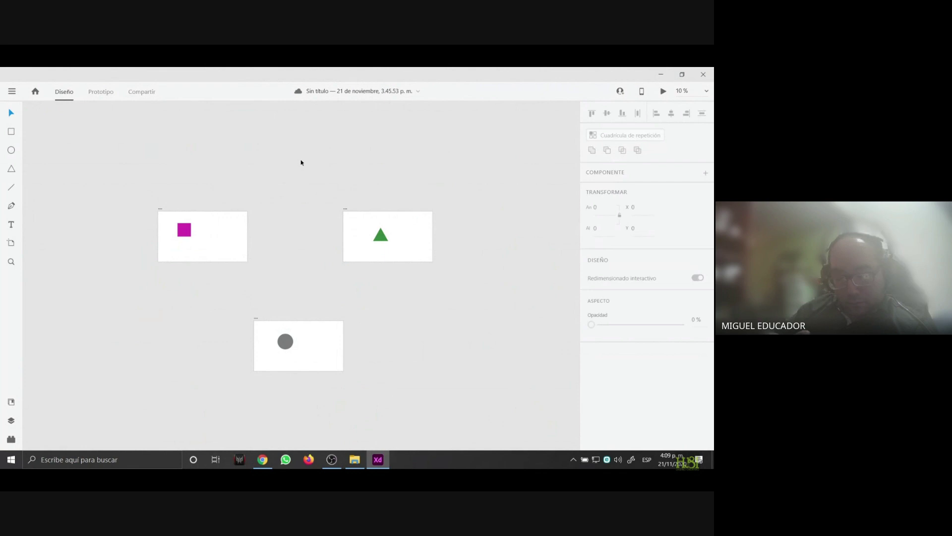
left_click(101, 92)
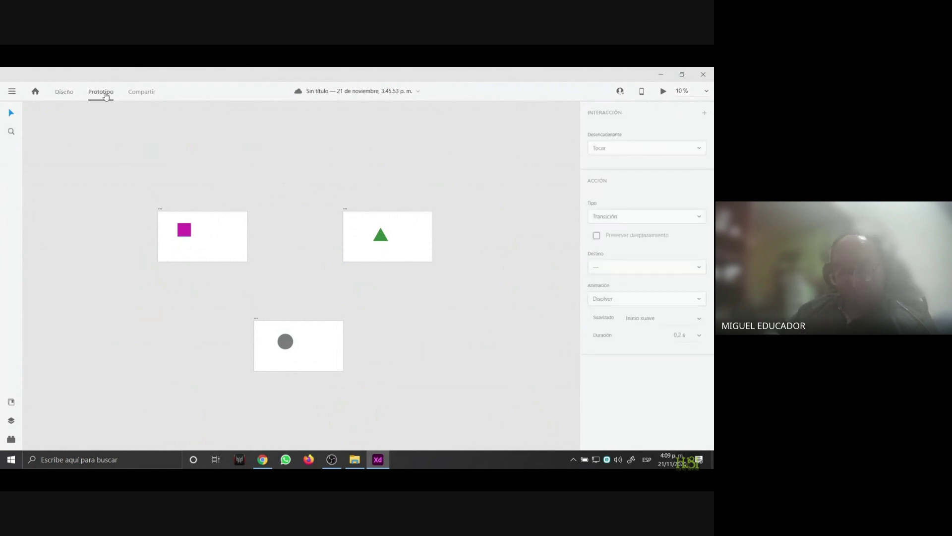
Examine the Share mode's link settings, compare them with Design mode, and return to Design mode
left_click(143, 91)
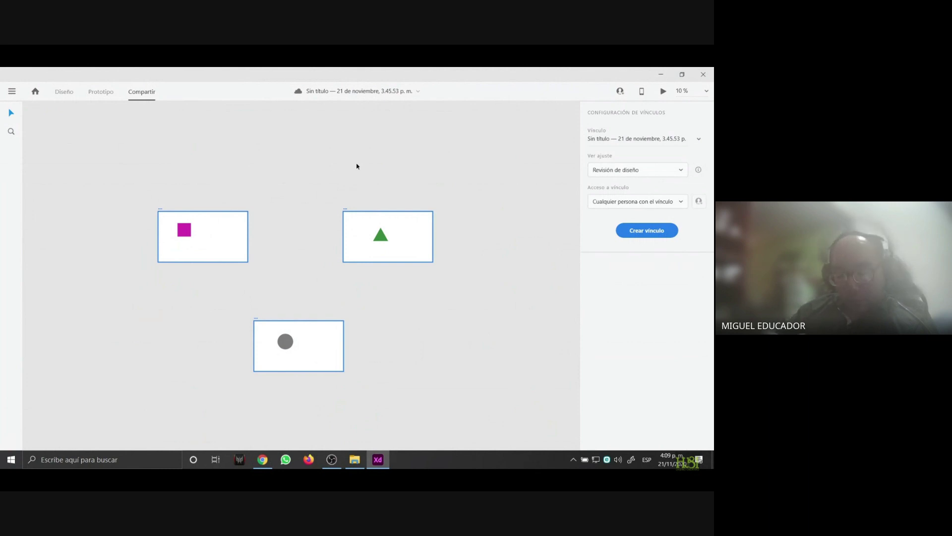
left_click(65, 93)
left_click(145, 91)
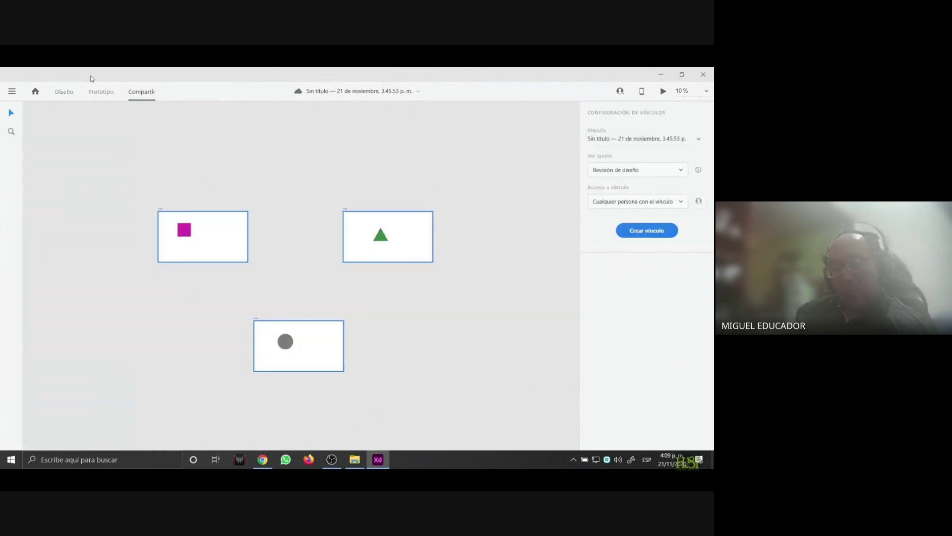
left_click(64, 92)
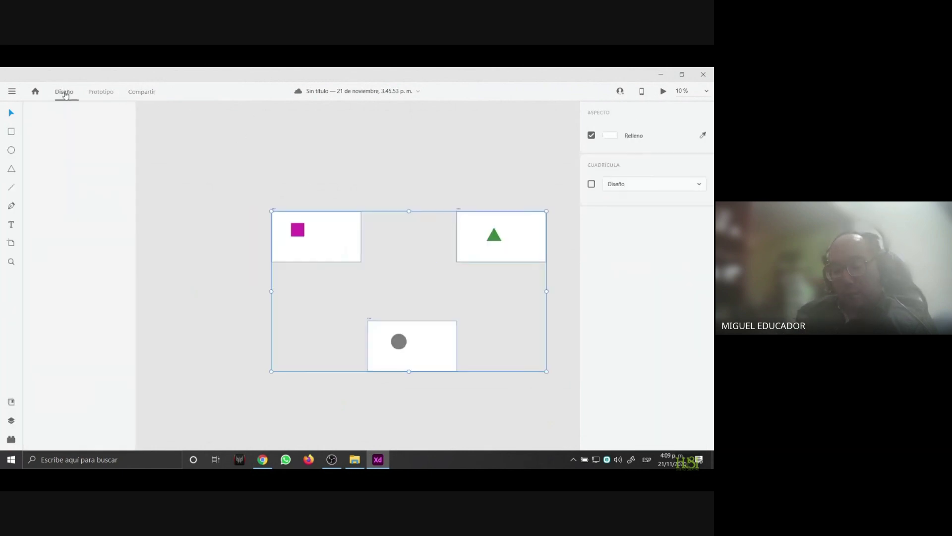
Examine the file commands and the dialog for saving the XD document locally, and close it without saving
left_click(12, 91)
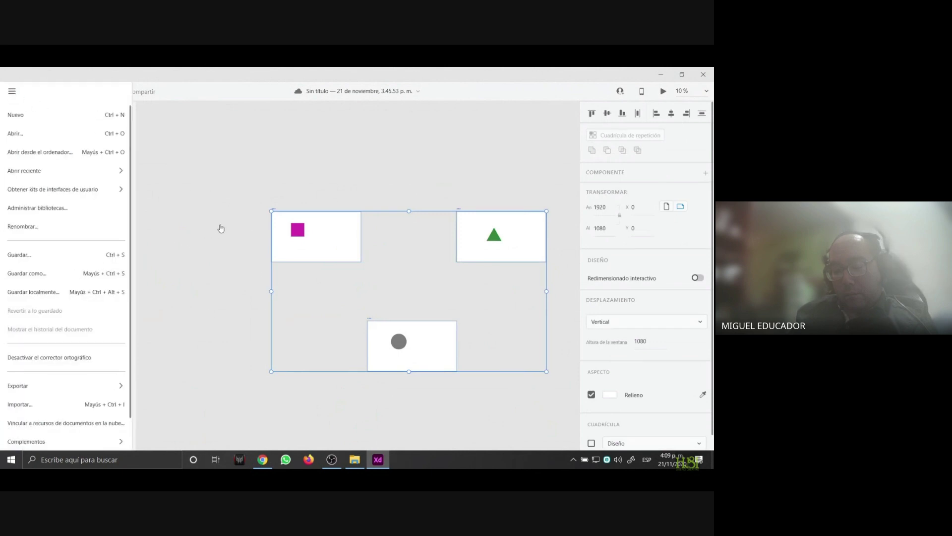
left_click(234, 177)
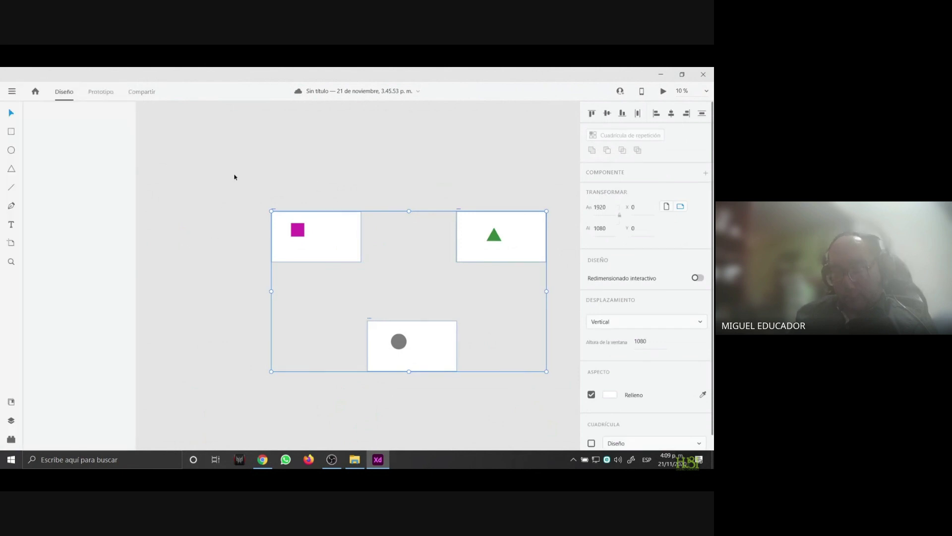
left_click(12, 90)
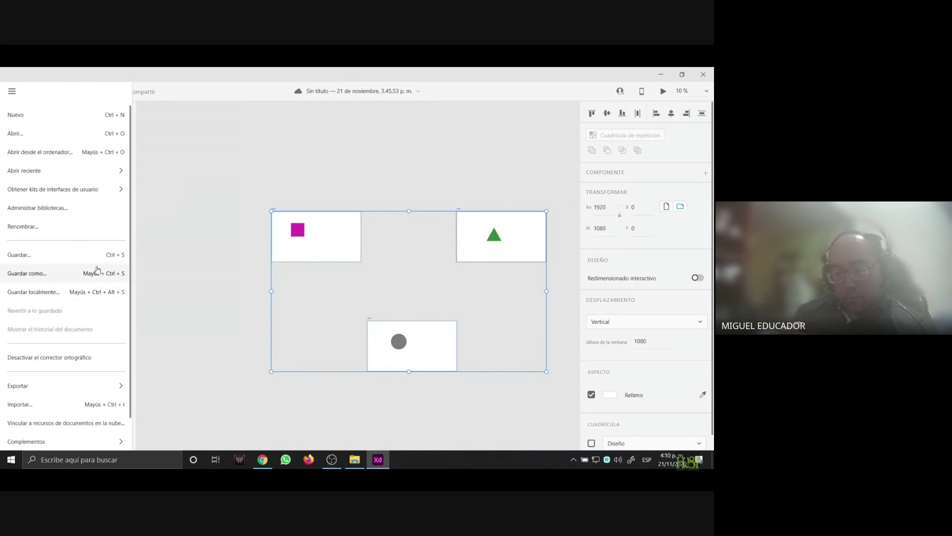
left_click(85, 298)
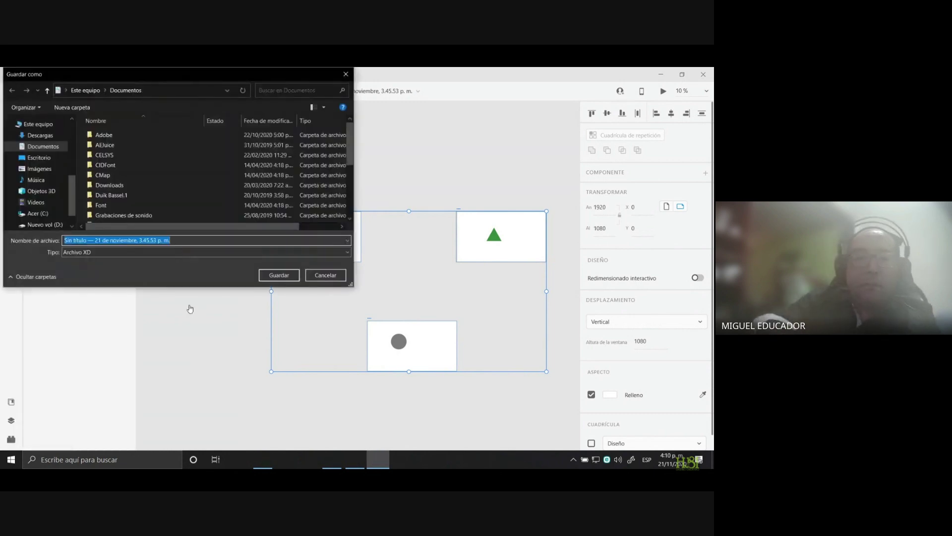
scroll(44, 184, "up", 4)
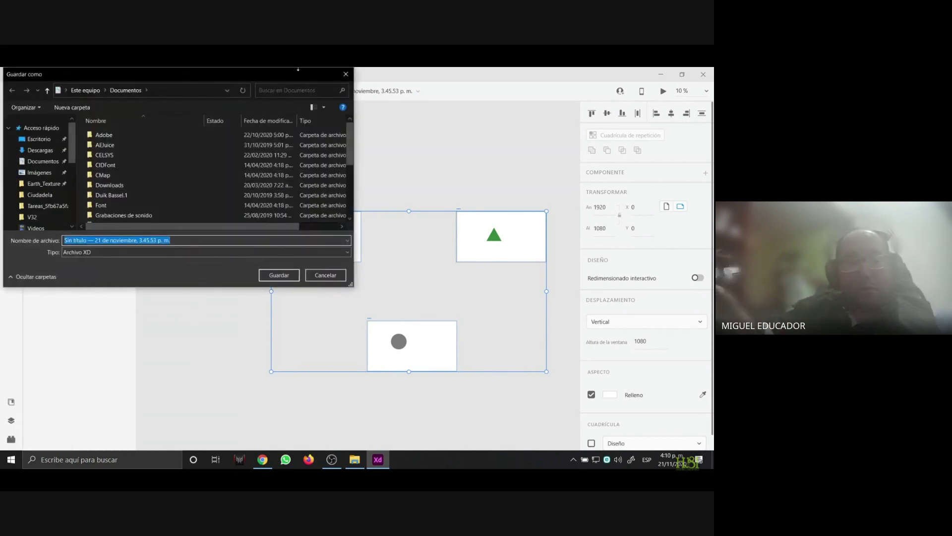
left_click(350, 76)
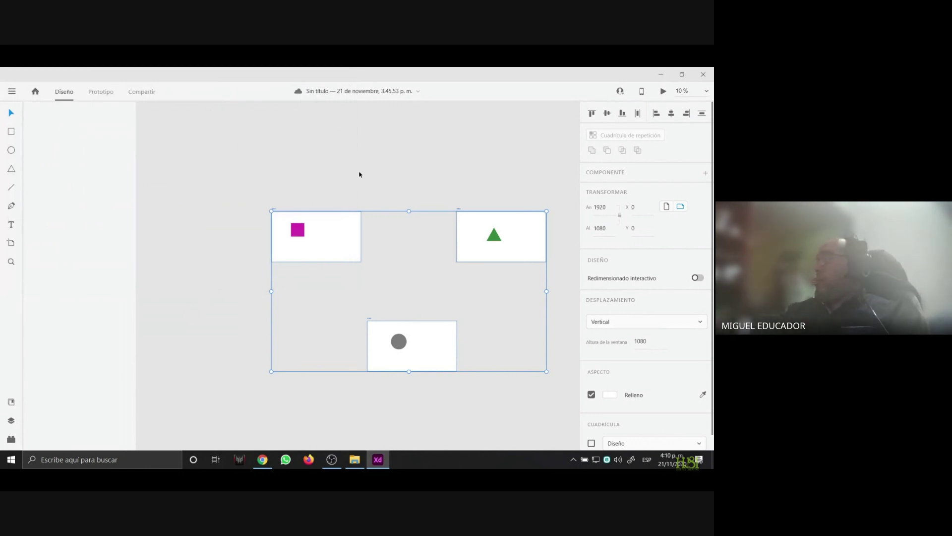
Examine the export options for selected items, all artboards and After Effects, and return to the three artboards
mouse_move(237, 408)
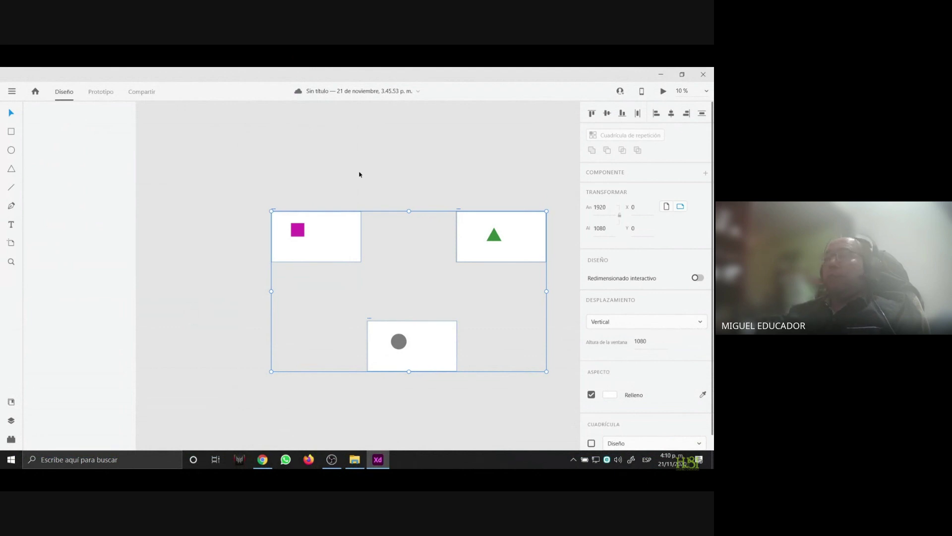
left_click(12, 91)
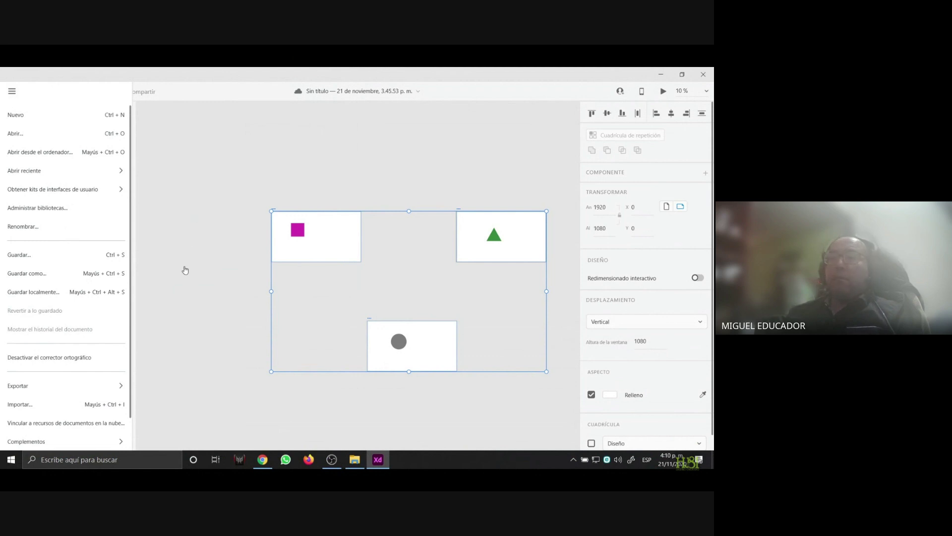
mouse_move(117, 393)
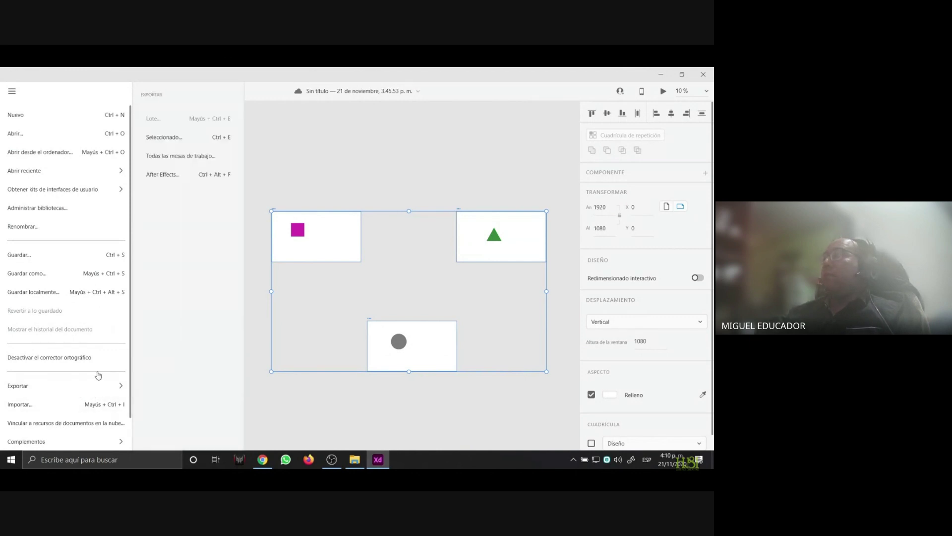
left_click(287, 145)
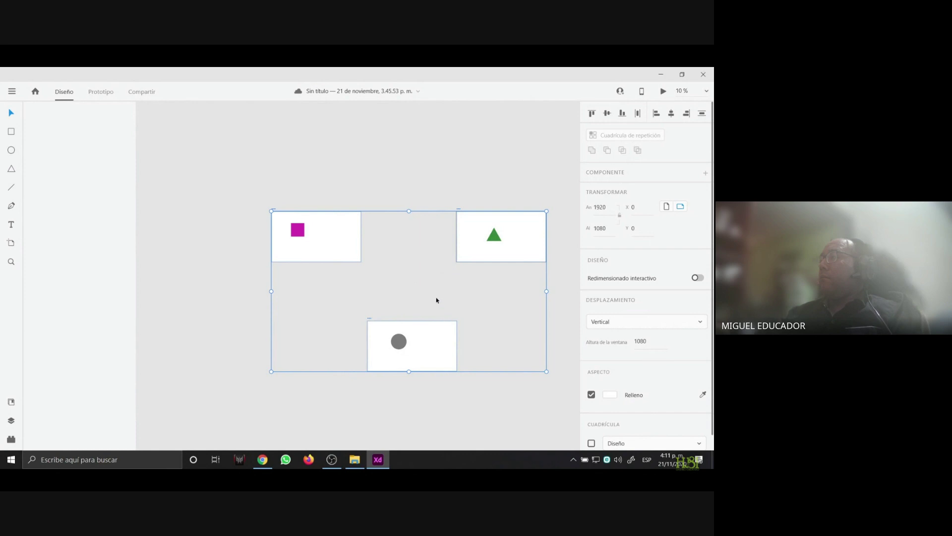
left_click_drag(436, 280, 347, 266)
scroll(388, 285, "down", 1)
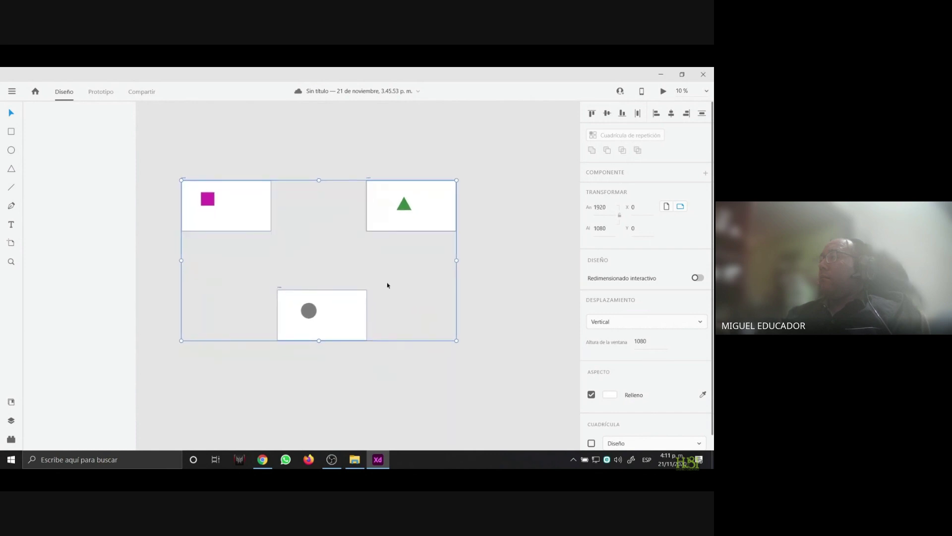
Close the plugins panel and return to the three artboards on the canvas
left_click(289, 230, "alt")
left_click(374, 246)
mouse_move(374, 246)
left_mouse_down()
mouse_move(341, 283)
mouse_move(373, 252)
left_mouse_up()
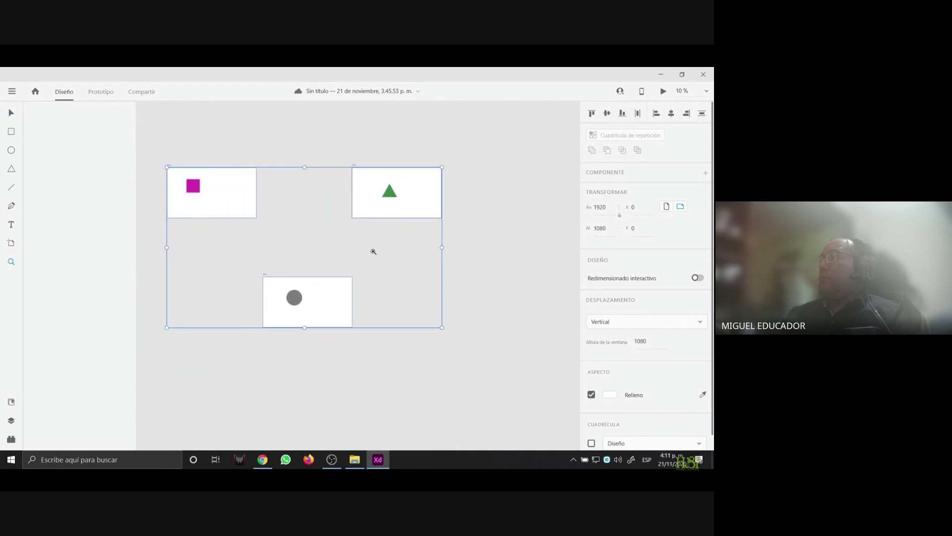
left_click(12, 439)
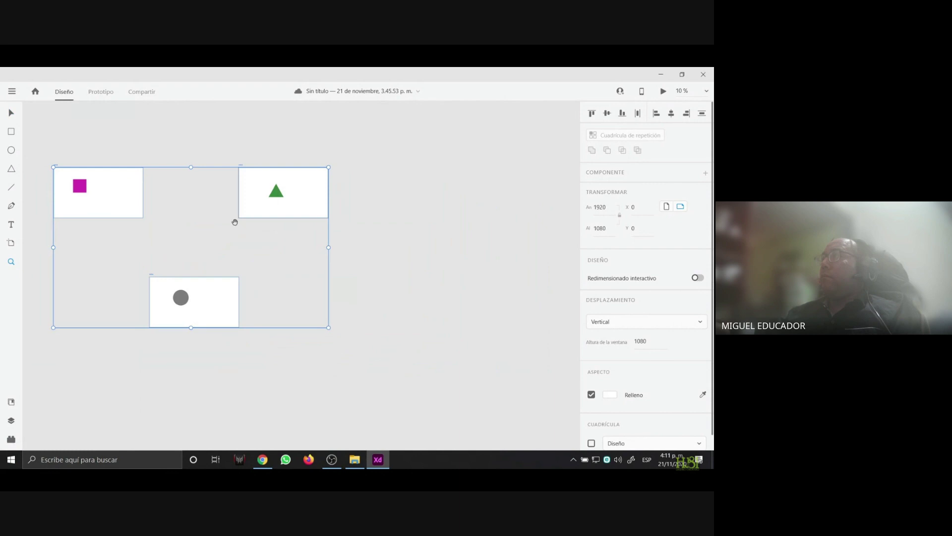
left_click_drag(235, 221, 360, 234)
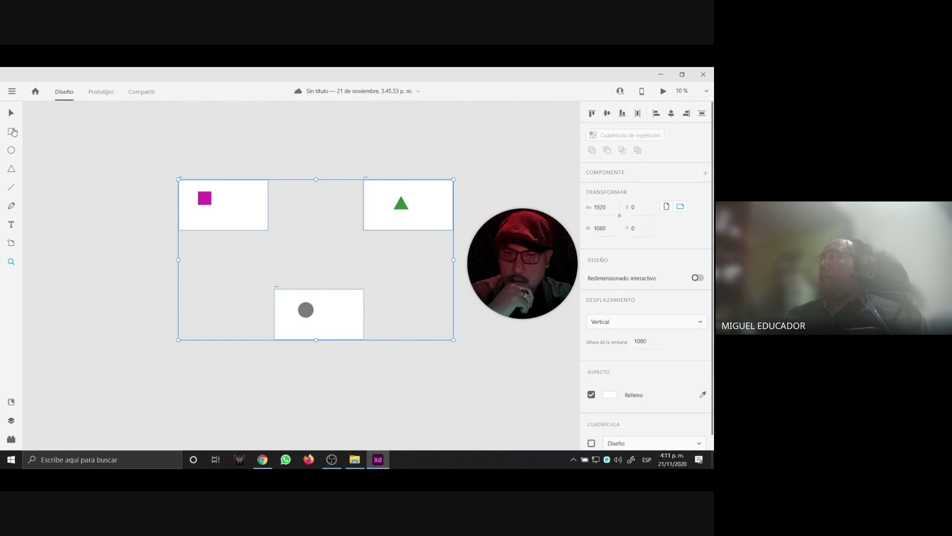
Play the video "2- Adobe XD Tutorial en Español como HACER un SLIDER" and skip ahead through its example sliders and rectangle drawing
left_click(283, 263)
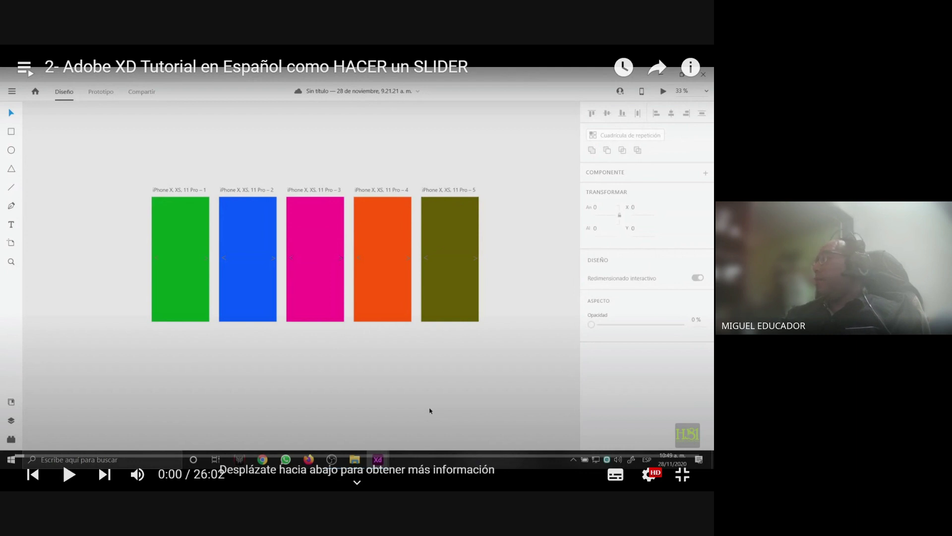
left_click(532, 287)
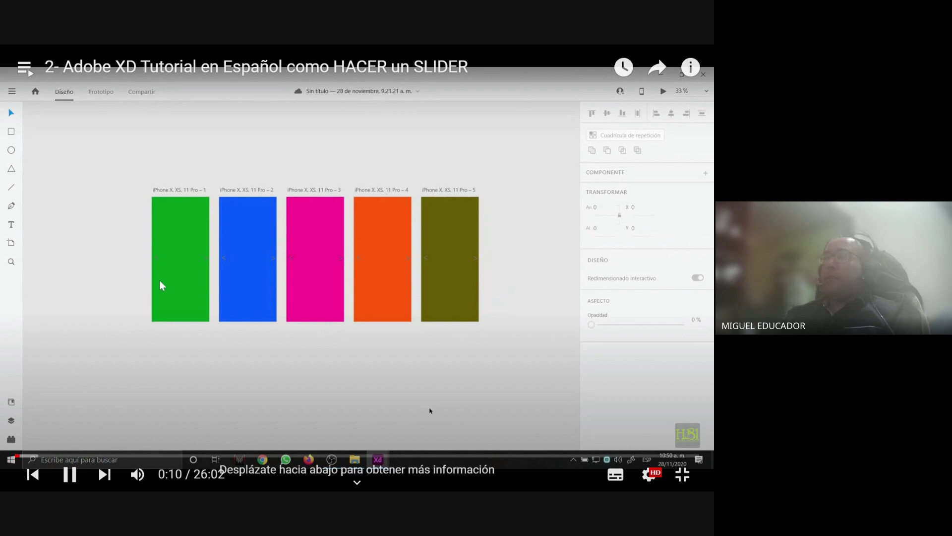
key("Right")
key("Right")
key("Right")
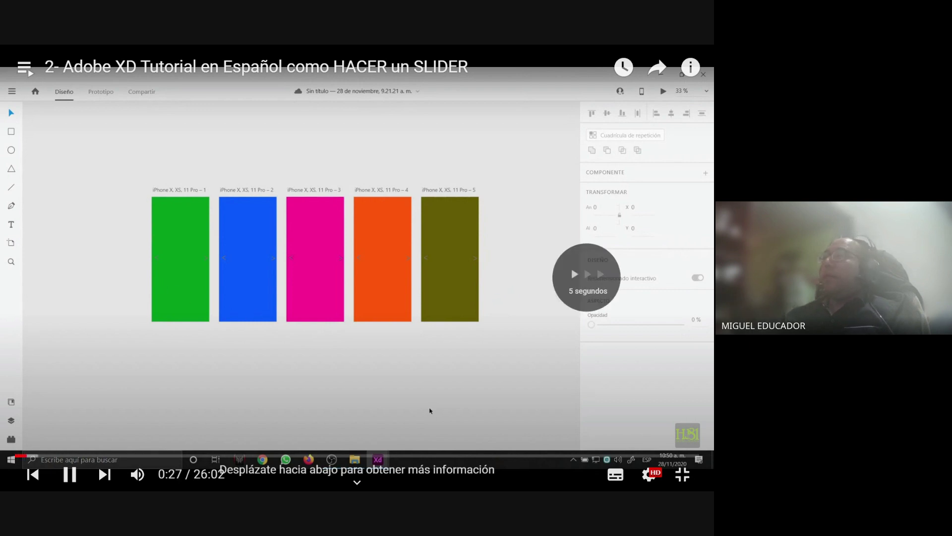
key("Right")
key("Right")
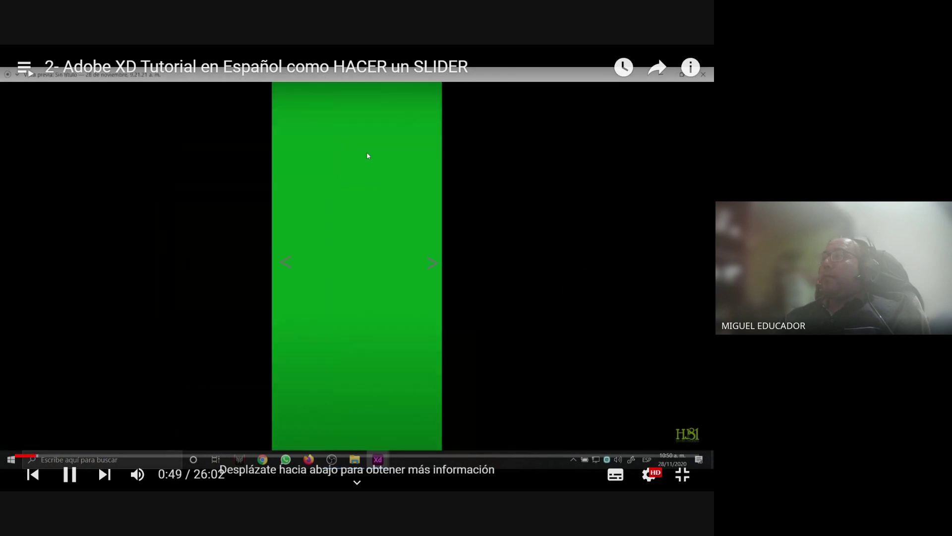
key("Right")
key("Right")
key("Right")
key("Right")
key("Right")
key("Right")
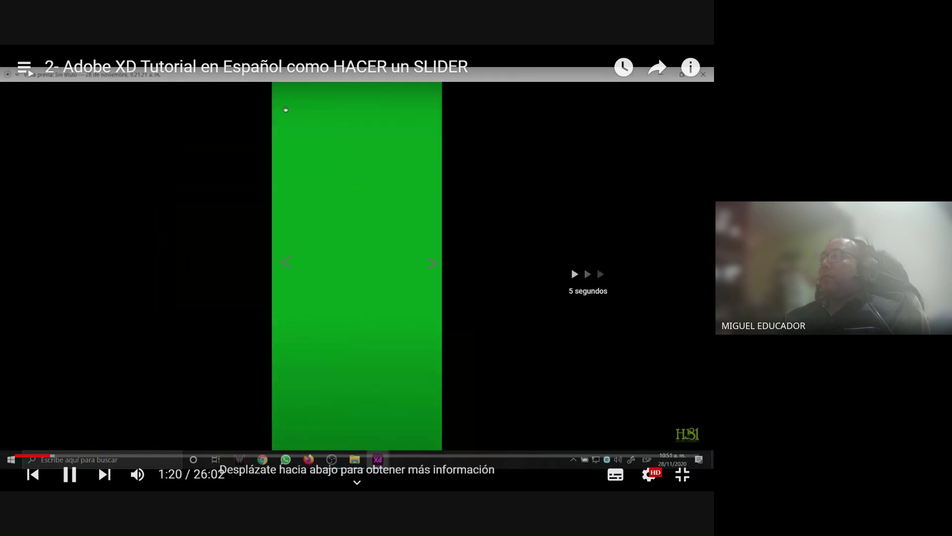
key("Right")
key("Right")
key("Right")
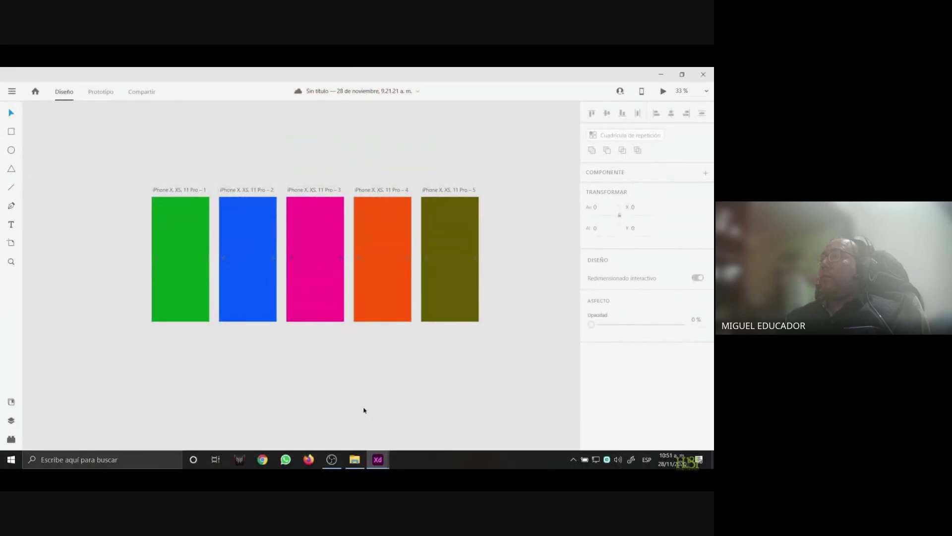
key("Right")
key("Right")
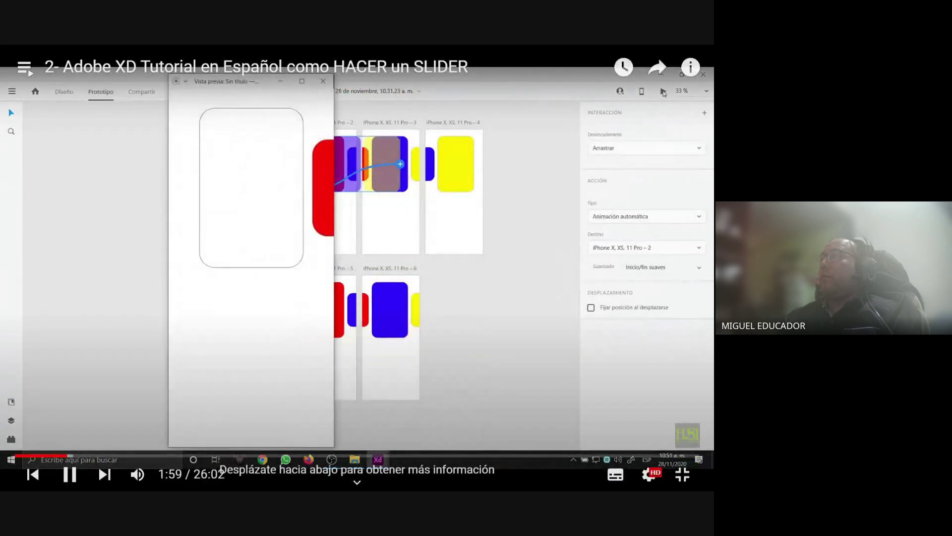
key("Right")
key("Right")
key("Right")
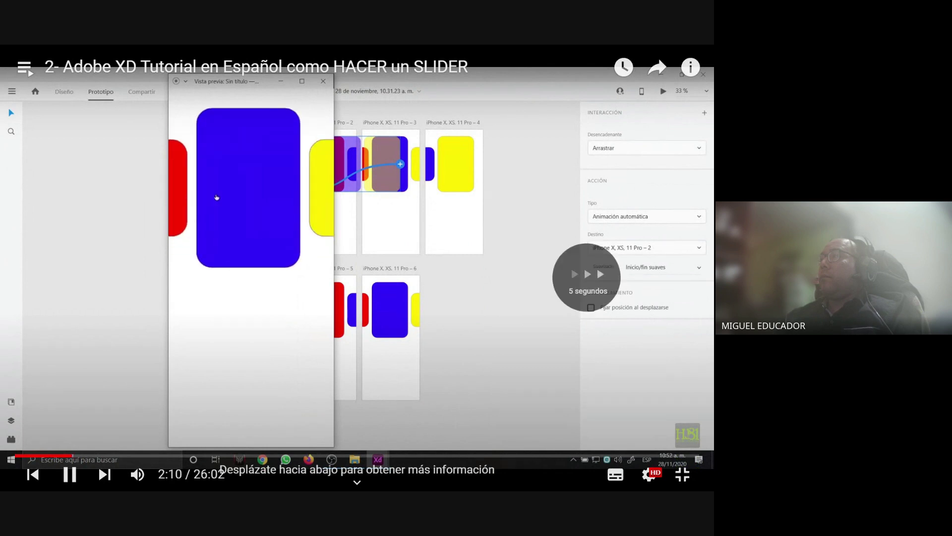
key("Right")
key("Right")
key("Right")
key("Right")
key("Right")
key("Right")
key("Right")
key("Right")
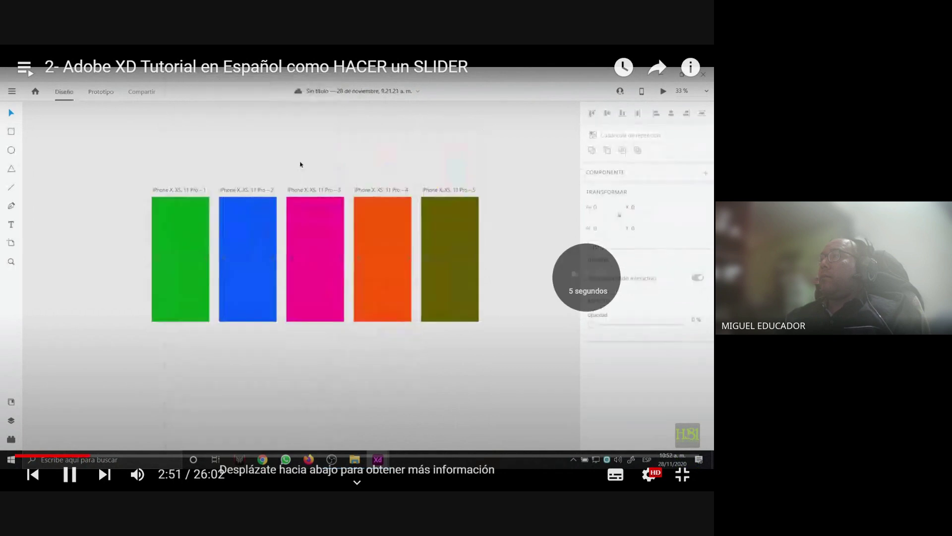
key("Right")
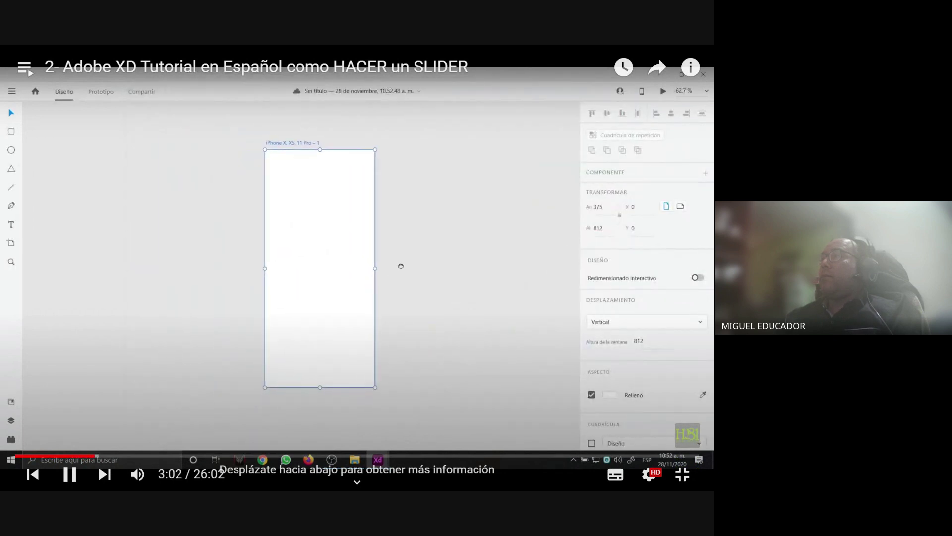
key("Right")
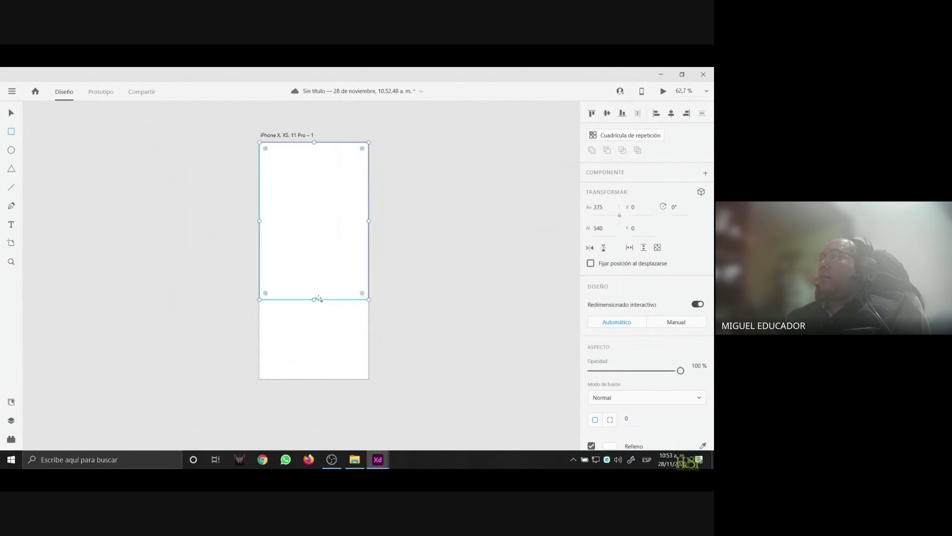
key("Right")
key("Right")
key("Right")
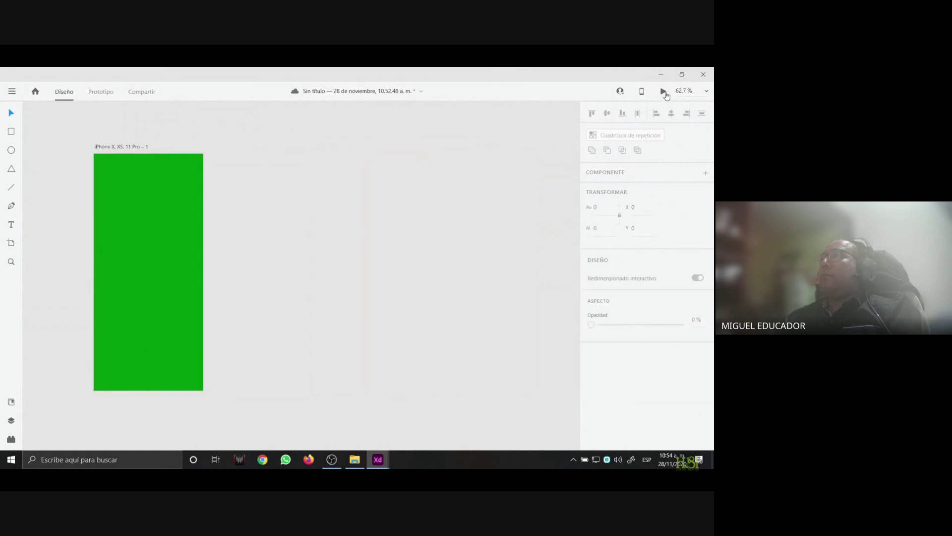
Preview the green iPhone artboard in an enlarged preview window, and close the preview
left_click(664, 92)
left_click(283, 79)
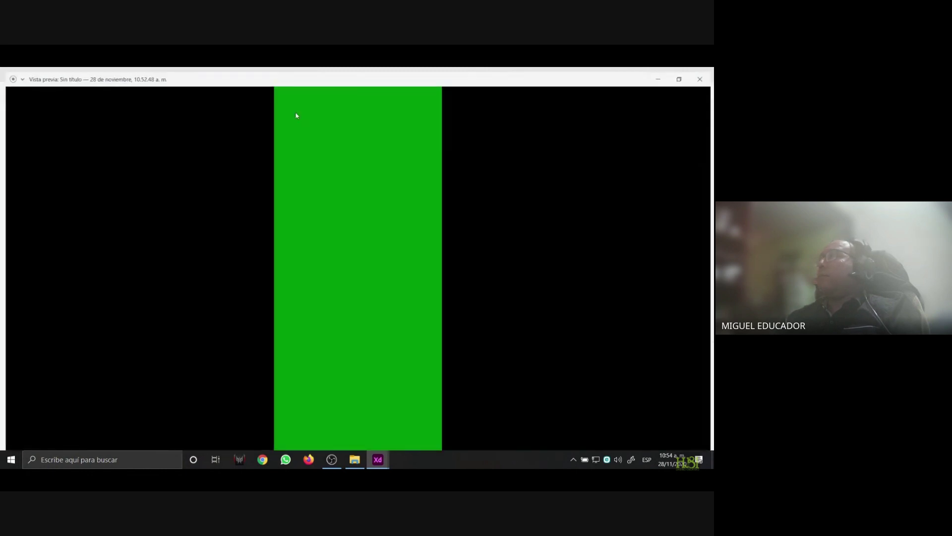
left_click(703, 78)
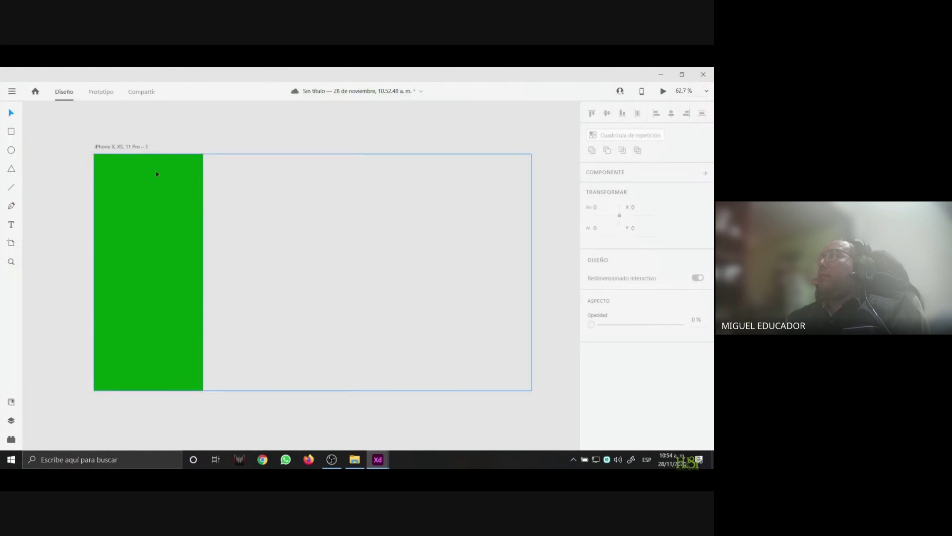
Rename the group of four coloured rectangles as Colores and check the rectangles it contains
left_click_drag(224, 252, 321, 263)
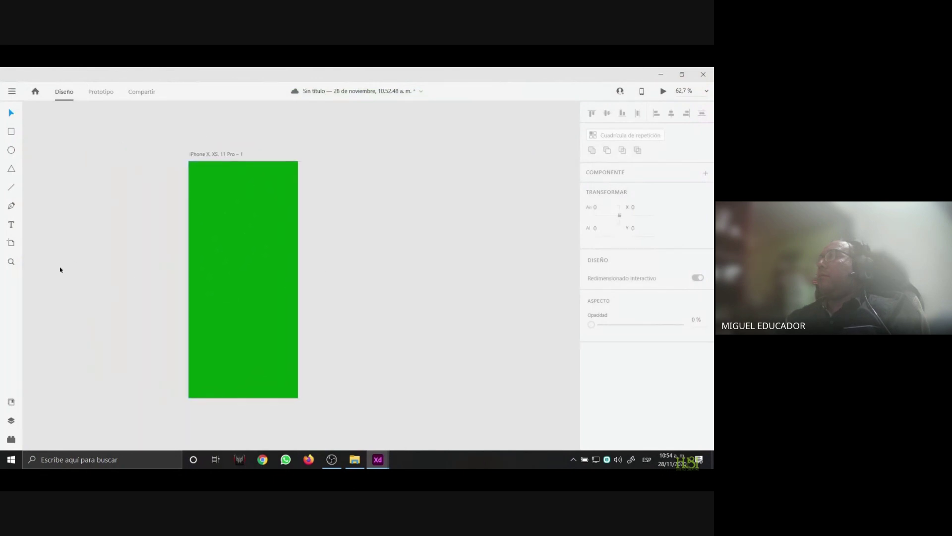
left_click(203, 237)
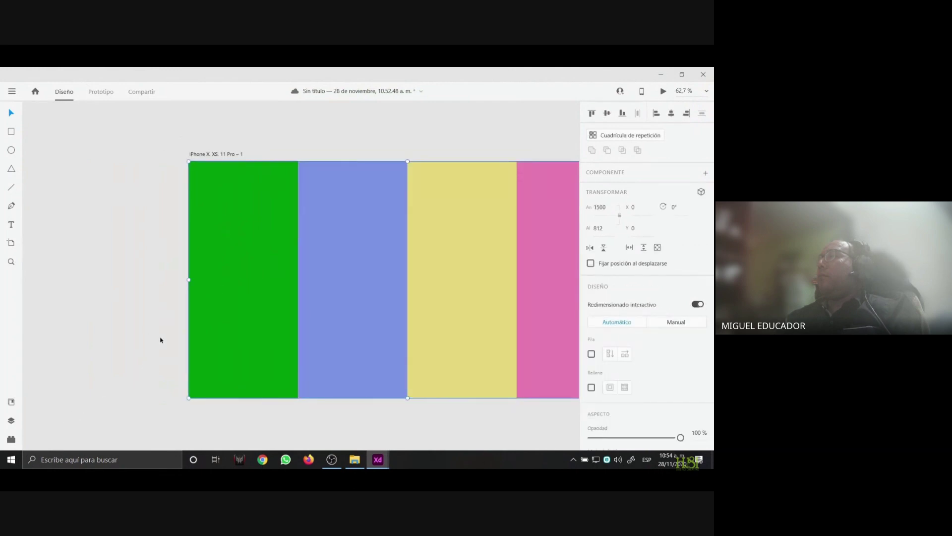
left_click(10, 421)
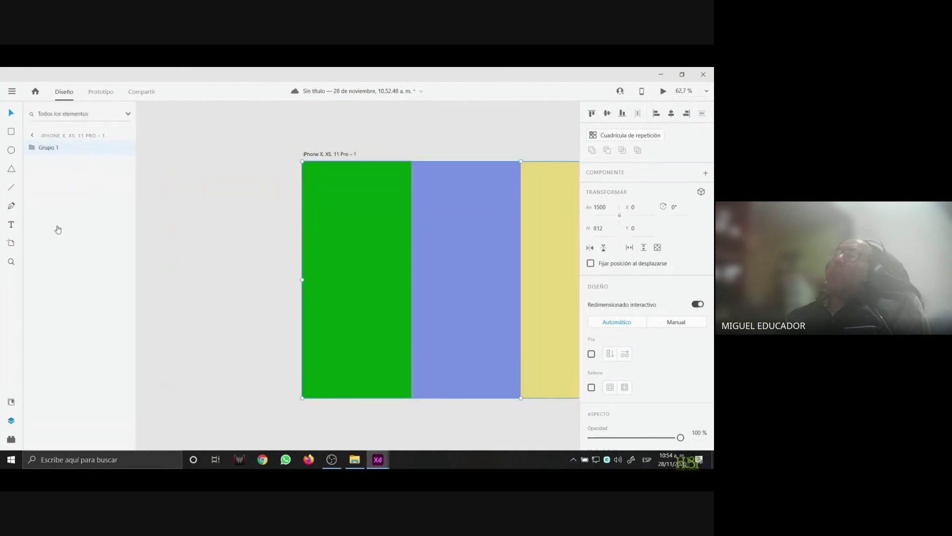
double_click(47, 148)
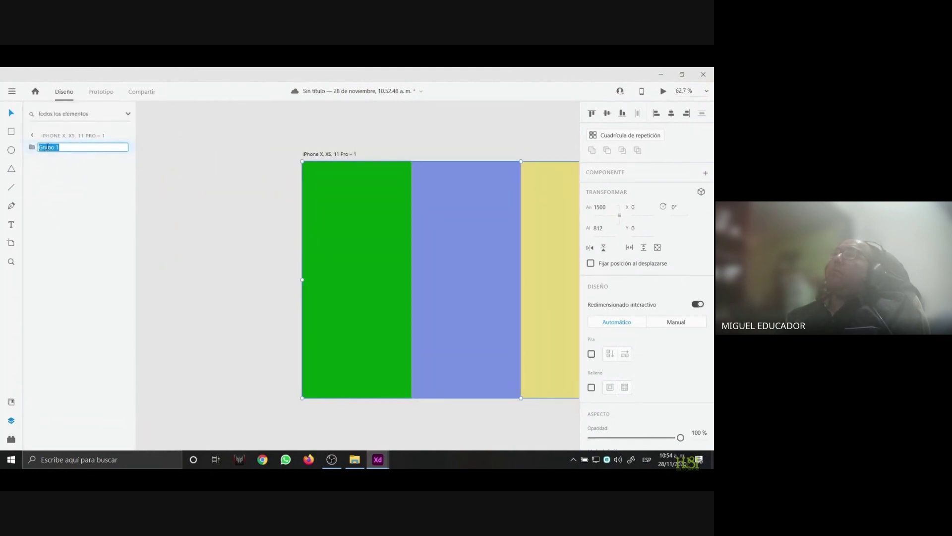
type("Colores")
key("Return")
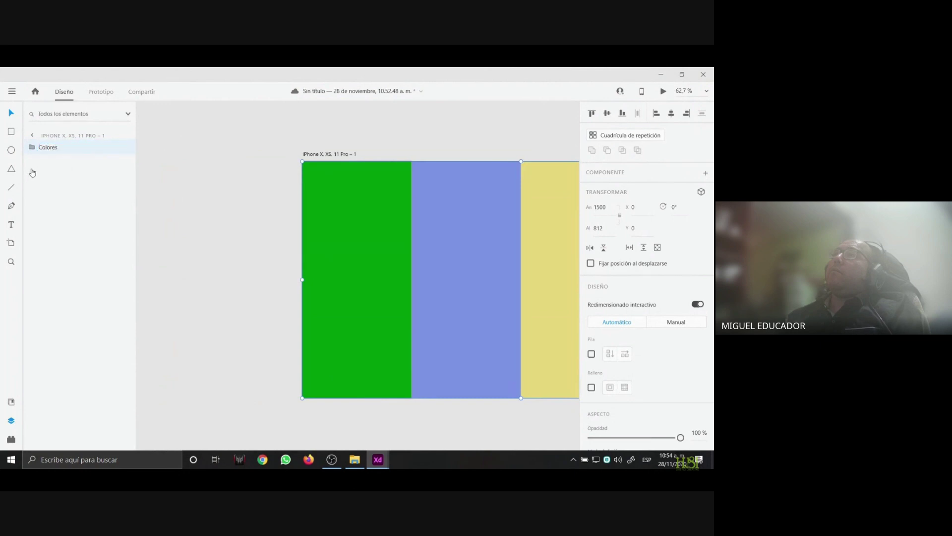
left_click(31, 149)
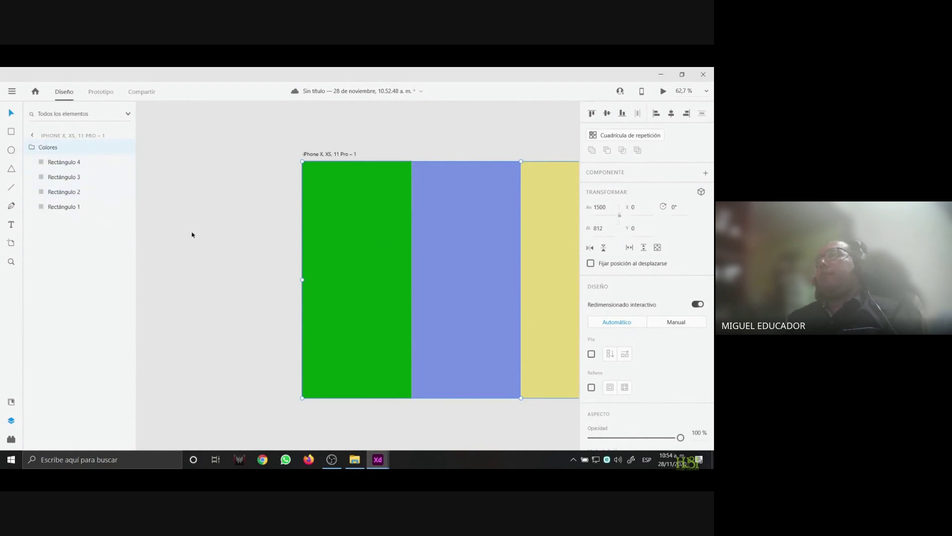
key("Delete")
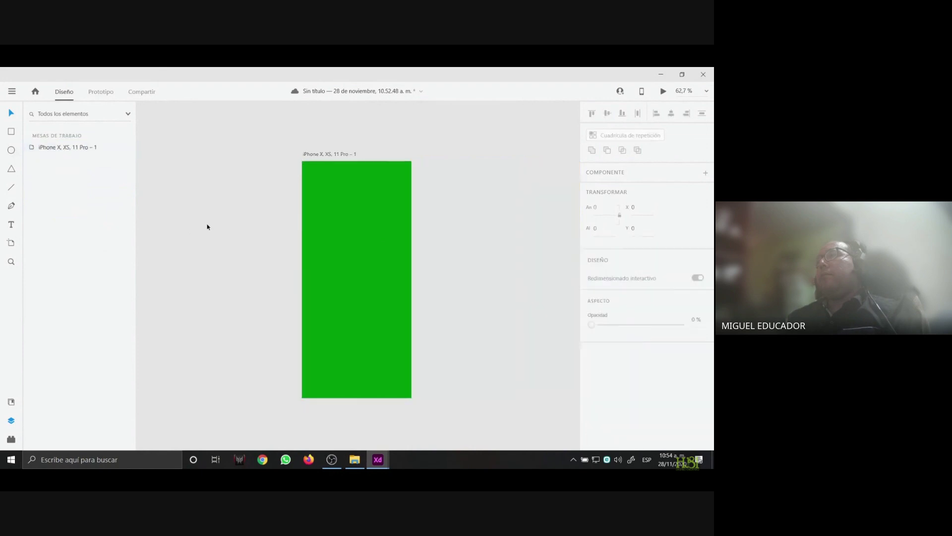
left_click(10, 420)
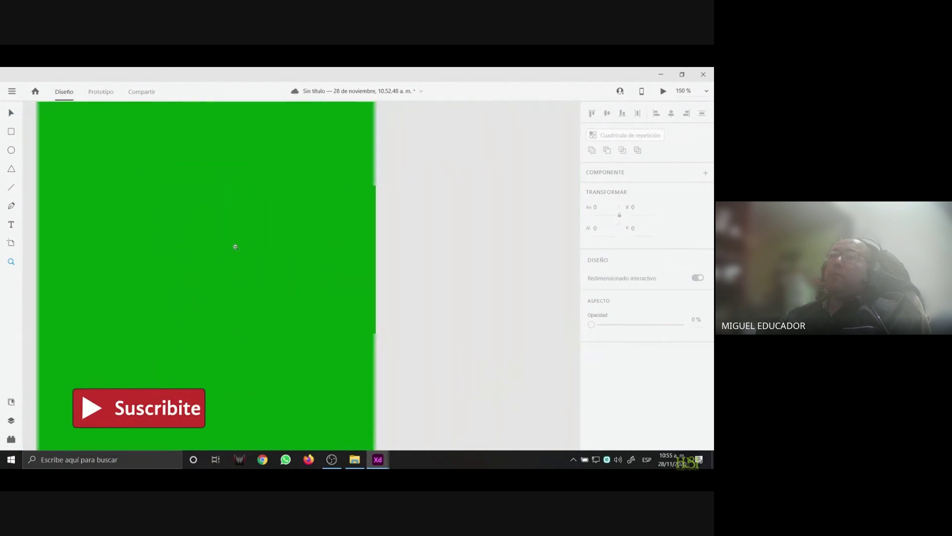
Draw an open left-pointing arrowhead about 31 by 61 with the Pen tool at the green rectangle's left edge, and select it
scroll(264, 228, "up", 3)
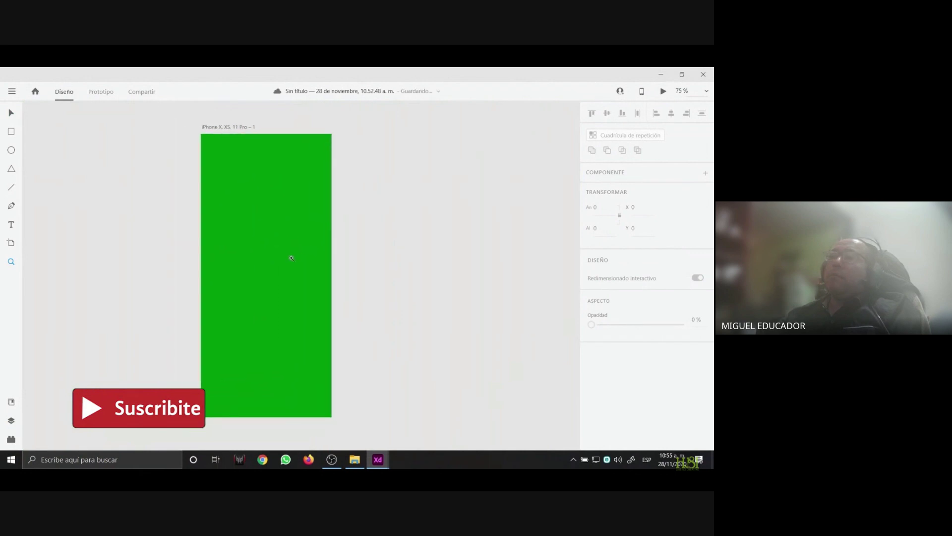
left_click_drag(346, 281, 333, 261)
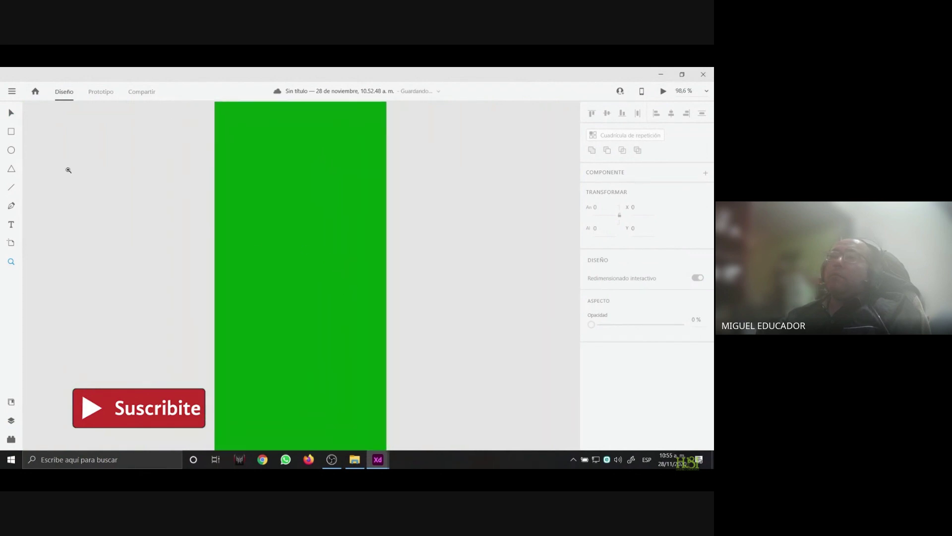
left_click(12, 206)
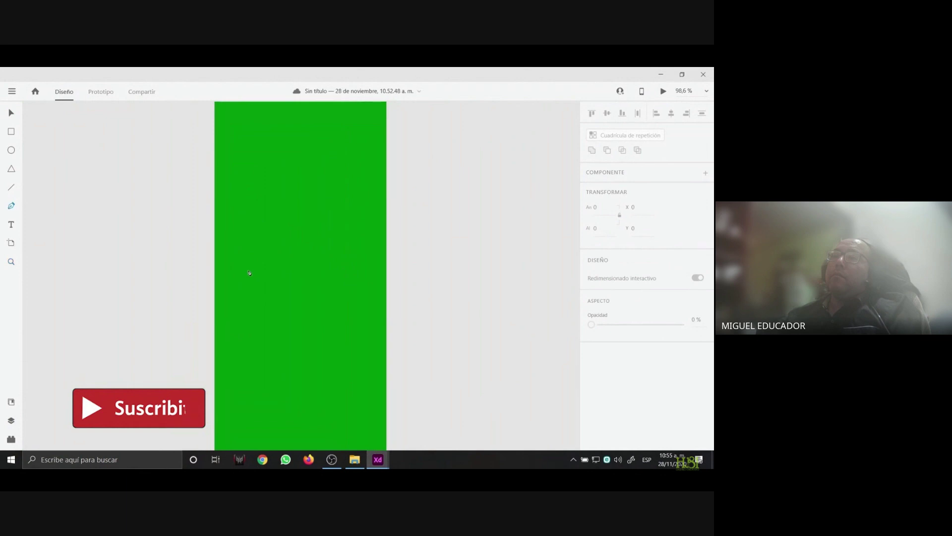
left_click(220, 288)
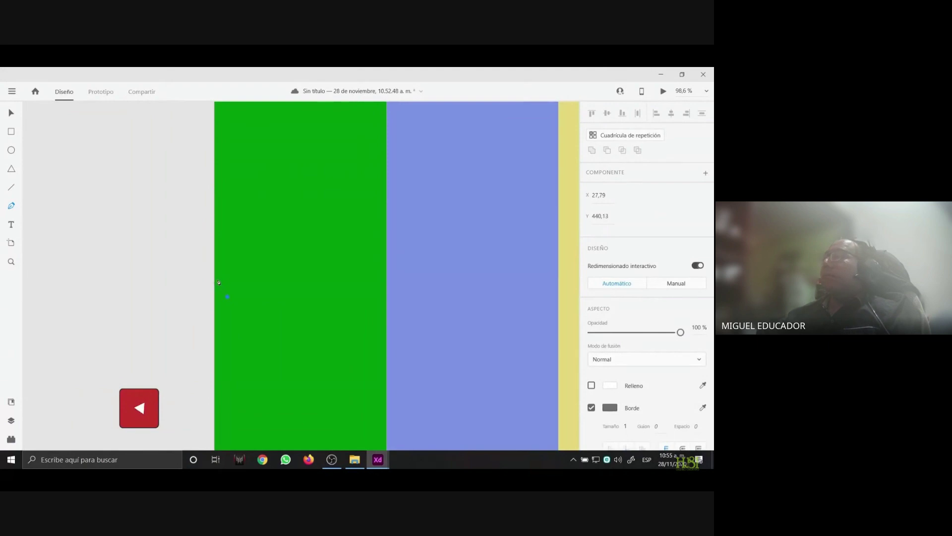
left_click(213, 282)
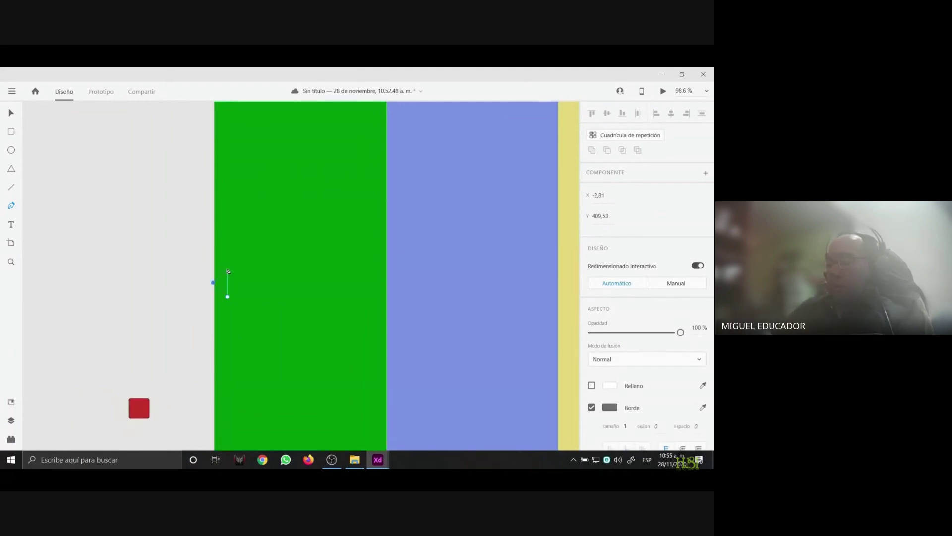
key("ctrl+z")
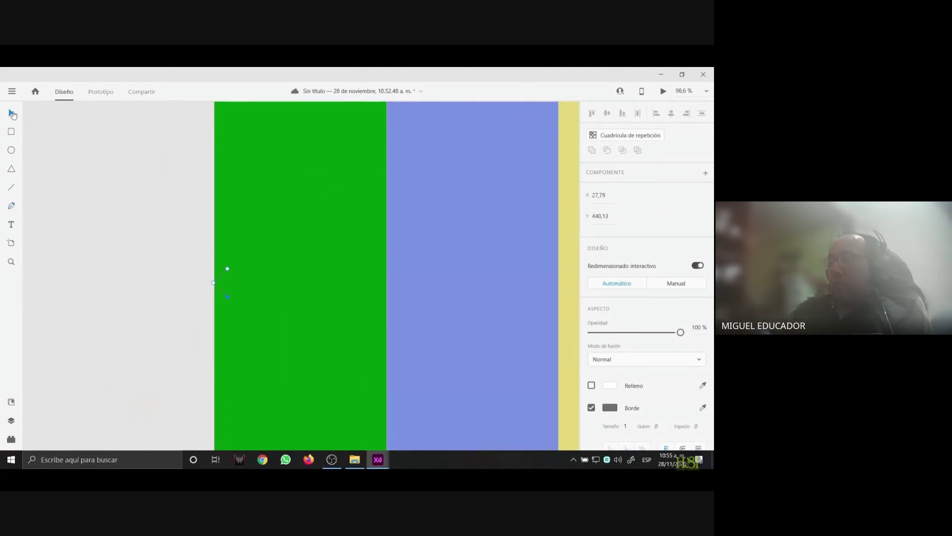
left_click(12, 113)
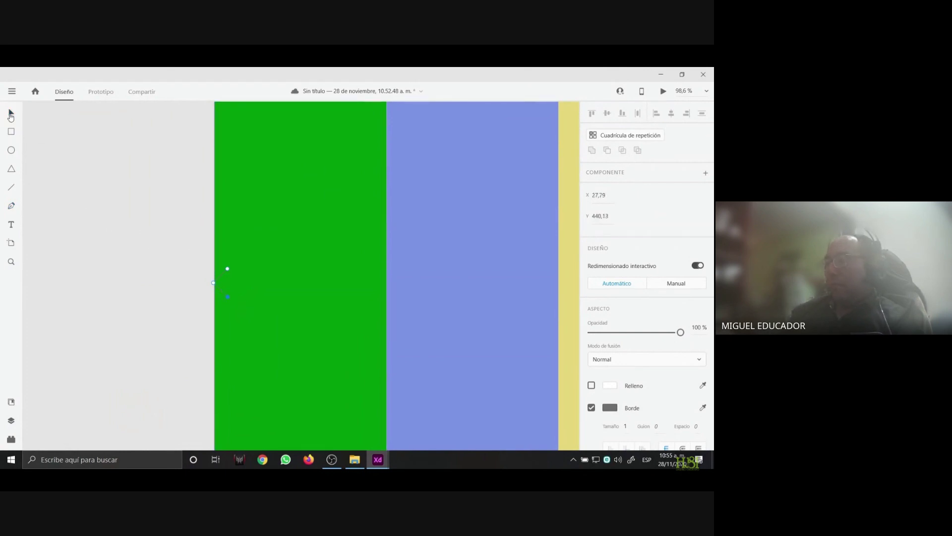
key("ctrl+z")
key("ctrl+z")
key("ctrl+shift+z")
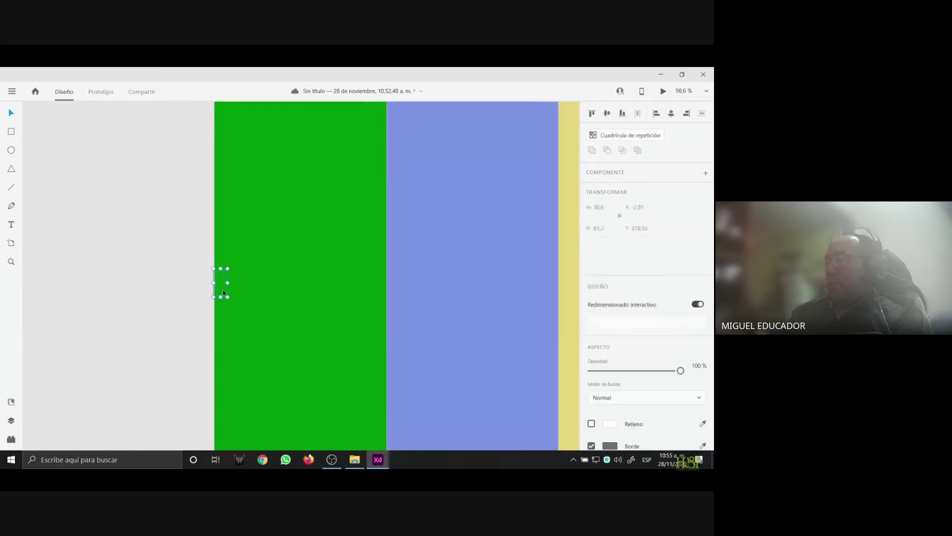
key("ctrl+shift+z")
Shrink the left-pointing arrowhead to about 11 by 23, give it a white fill, and set its border size to 10
mouse_move(229, 293)
left_mouse_down()
mouse_move(232, 276)
mouse_move(230, 284)
left_mouse_up()
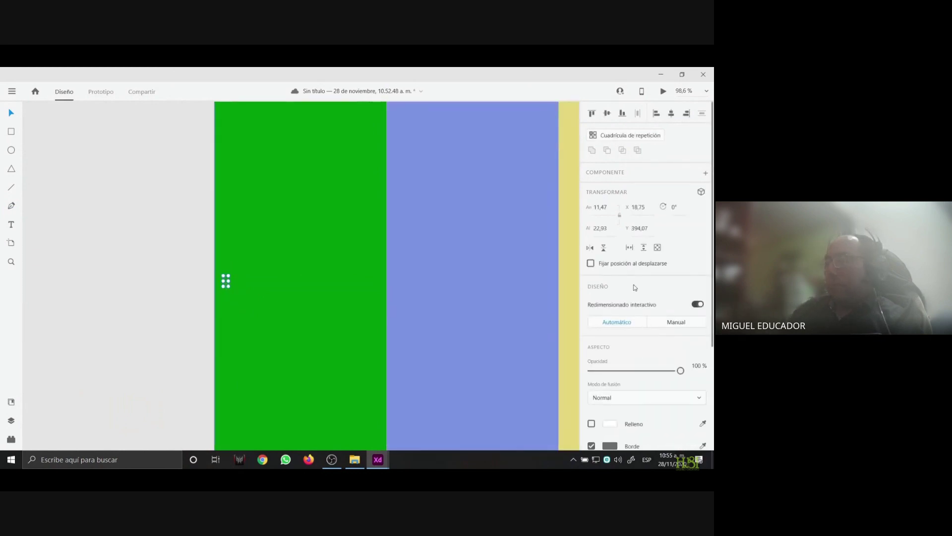
scroll(640, 303, "down", 3)
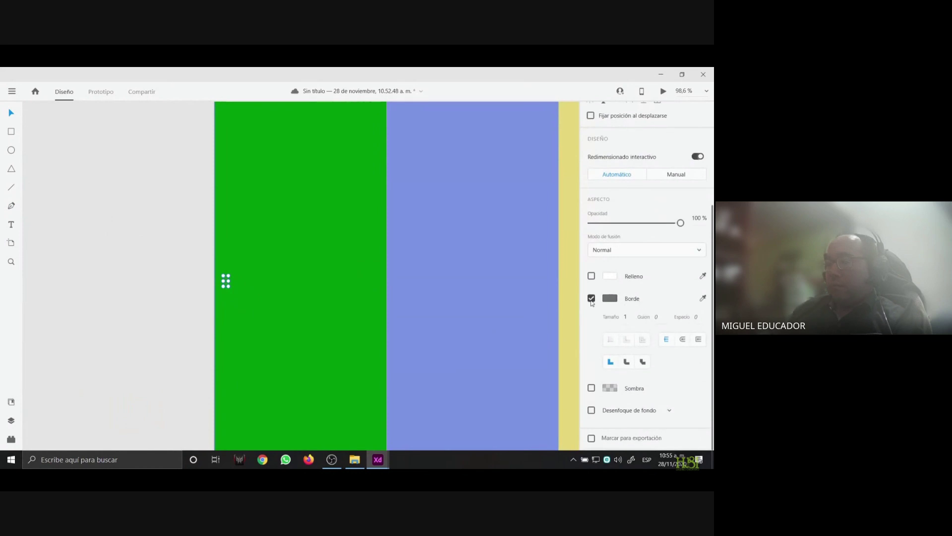
left_click(591, 276)
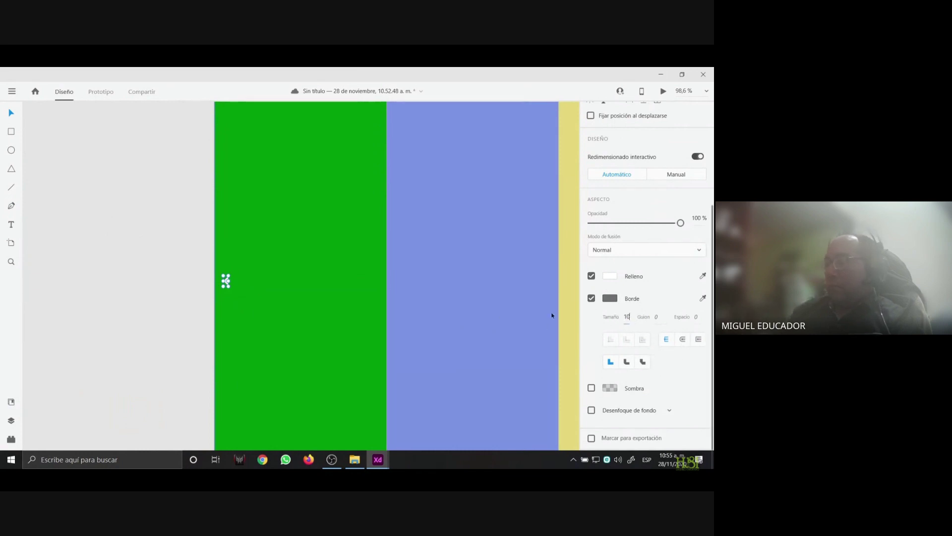
left_click(575, 320)
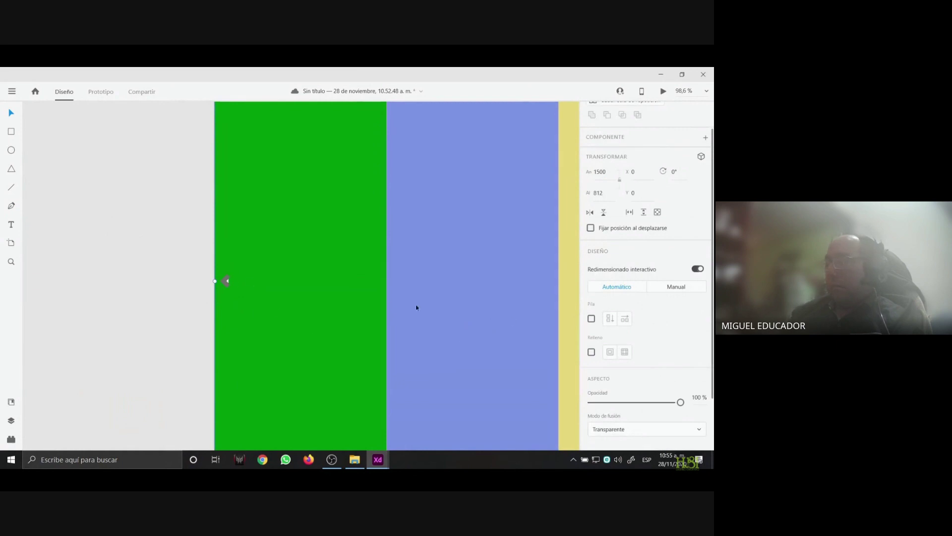
Remove the arrowhead's fill and set its border size to 5
left_click(225, 281)
left_click(591, 388)
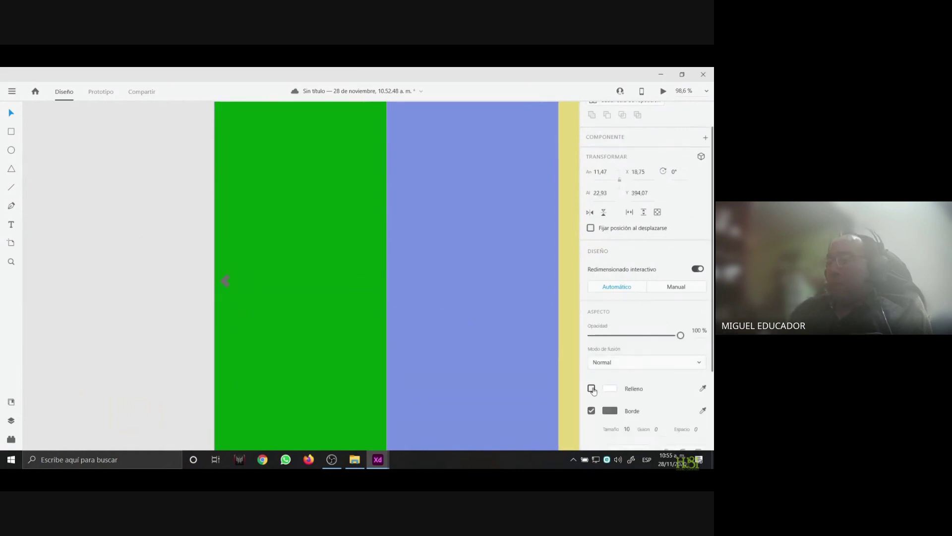
left_click(625, 428)
type("5")
key("Return")
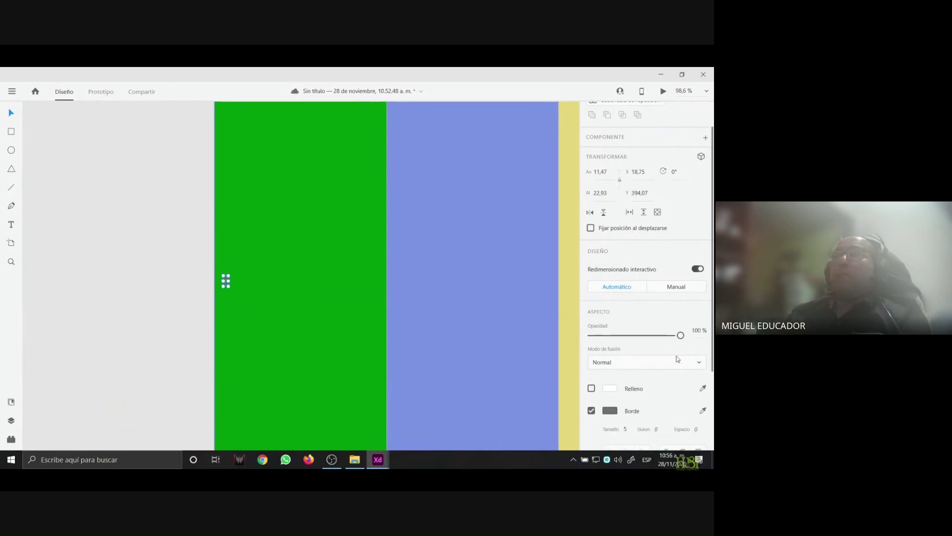
scroll(678, 359, "down", 3)
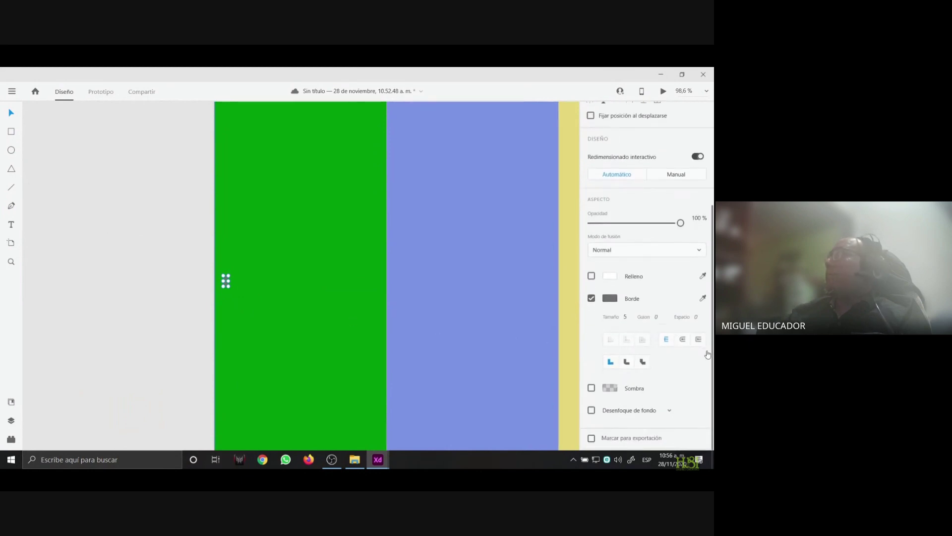
mouse_move(620, 102)
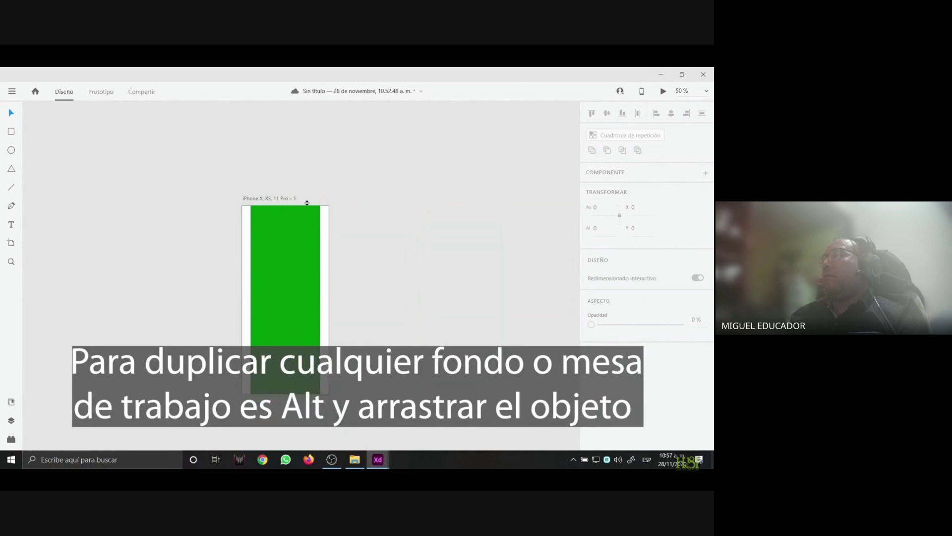
Duplicate the green iPhone artboard and place the copy beside the original
left_click(254, 200)
left_click_drag(270, 192, 212, 195)
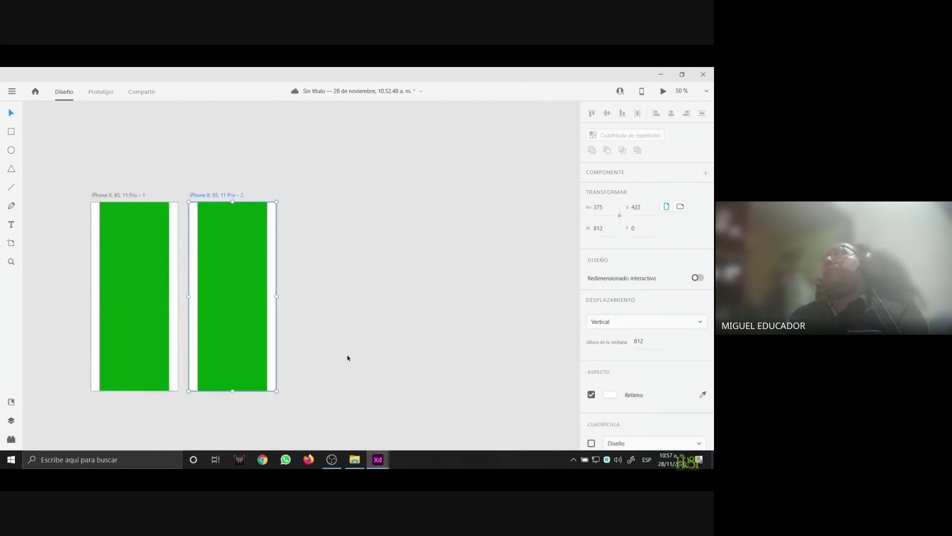
left_click(240, 286)
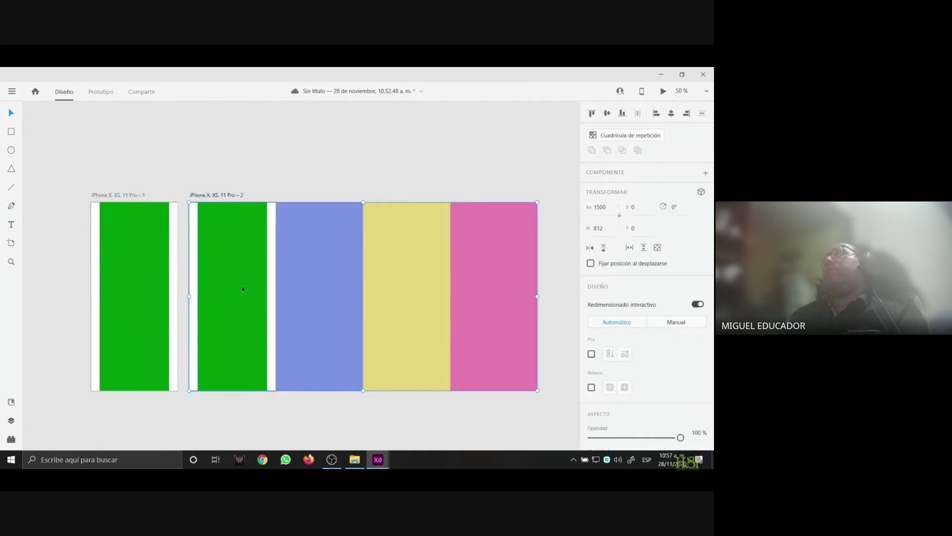
left_click_drag(242, 288, 156, 288)
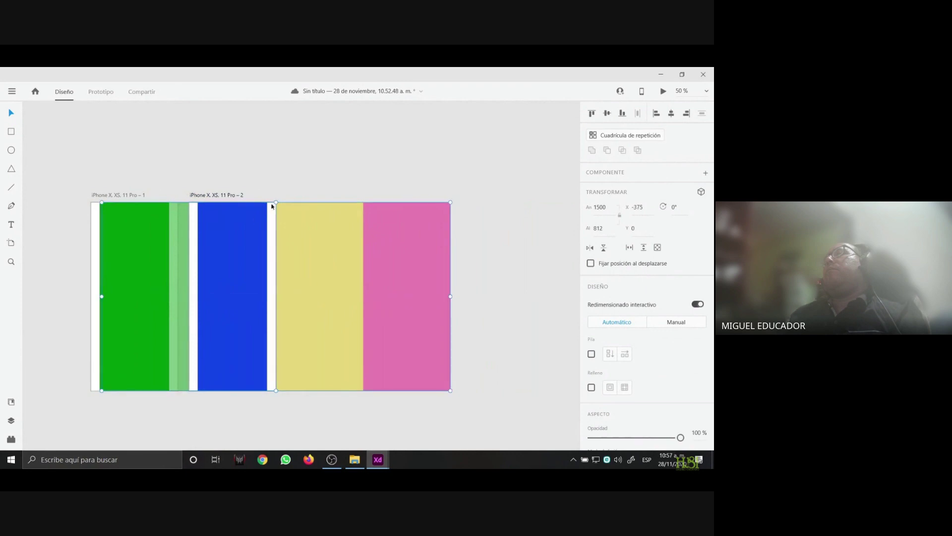
left_click(261, 186)
left_click_drag(215, 197, 315, 204)
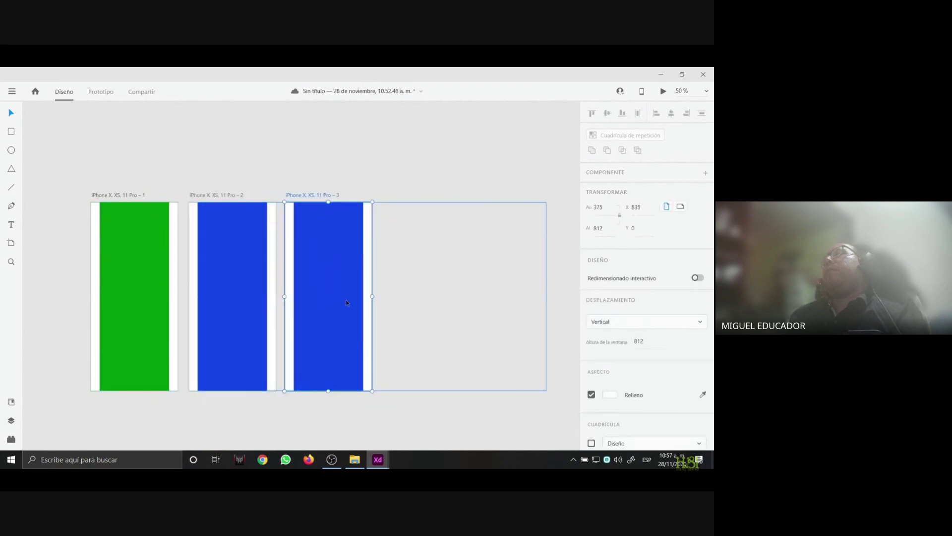
left_click(325, 276)
left_click_drag(325, 274, 295, 274)
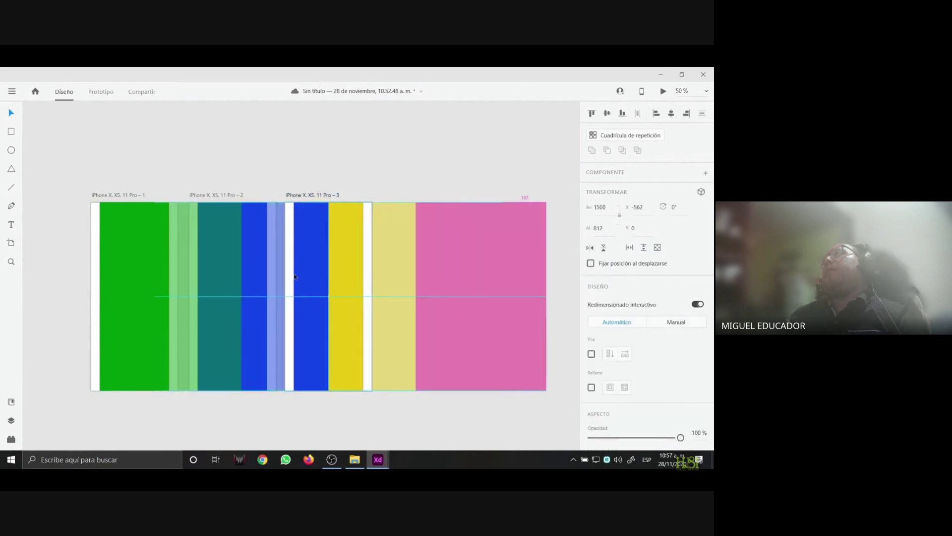
key("ctrl+z")
key("ctrl+z")
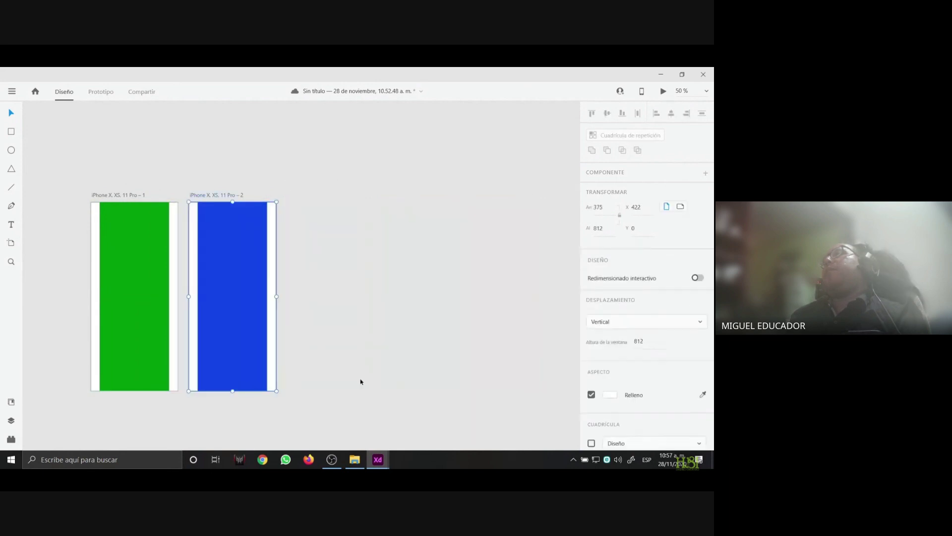
key("ctrl+z")
key("ctrl+z")
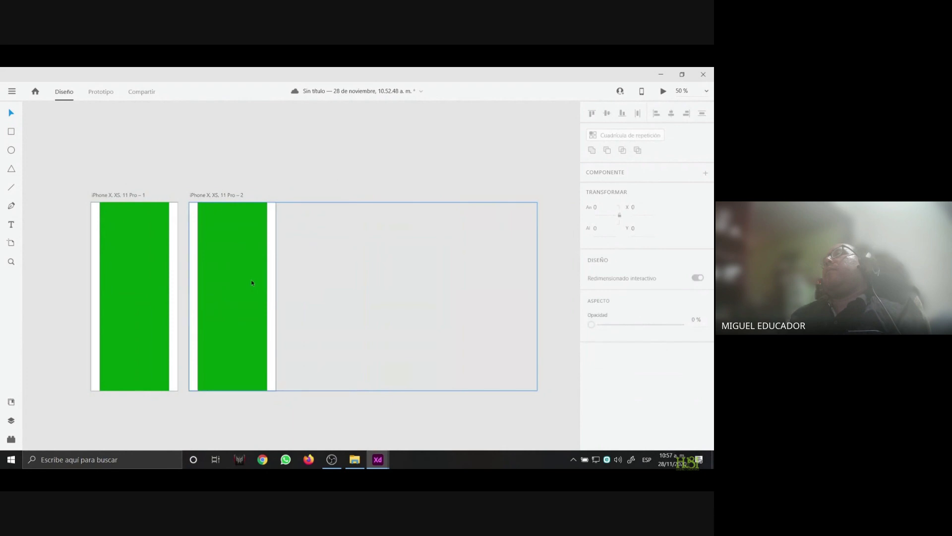
Shift the second artboard's colour group to X -375 to show blue, and duplicate that artboard as a third one showing yellow
left_click_drag(252, 282, 165, 282)
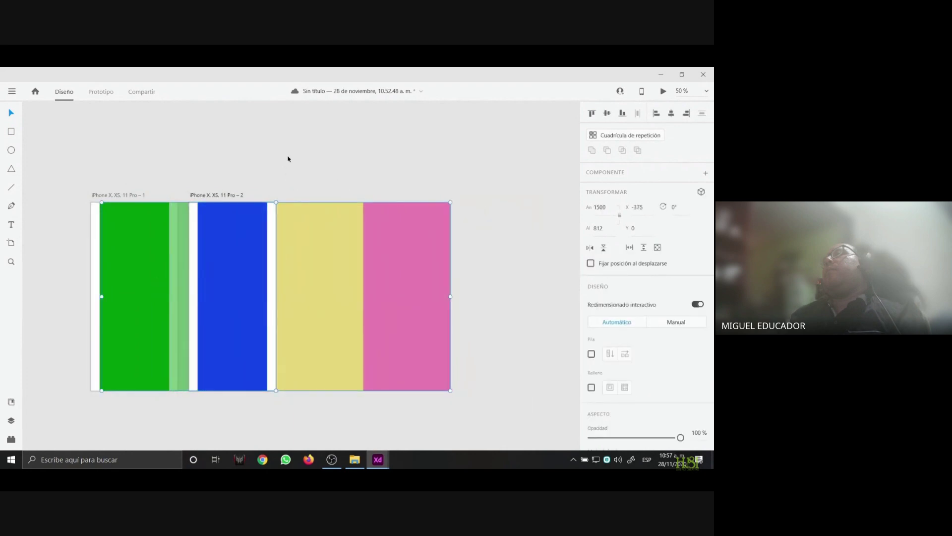
left_click(212, 194)
left_click_drag(212, 194, 310, 198)
left_click(345, 276)
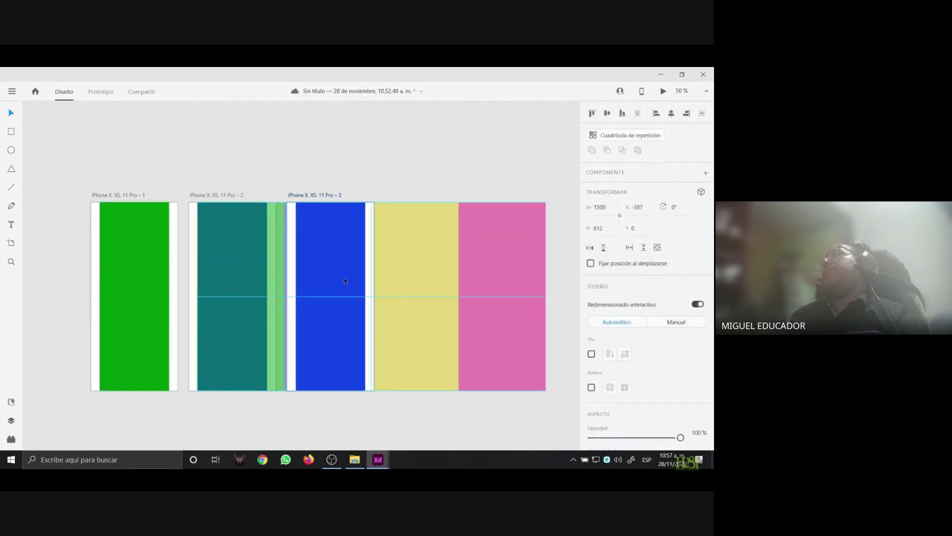
left_click_drag(345, 280, 263, 271)
Duplicate the yellow artboard and shift the copy's colour group left until the magenta rectangle fills it
left_click(314, 196)
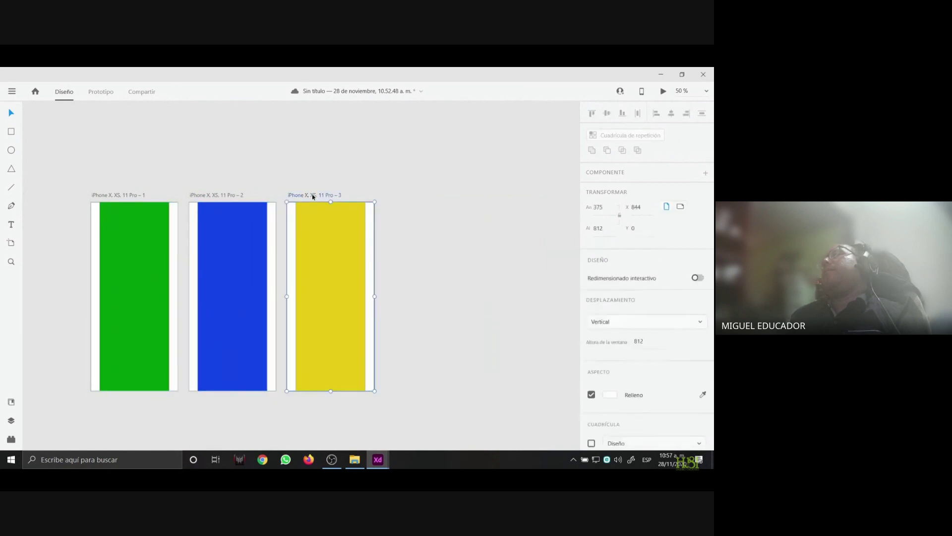
left_click_drag(313, 196, 412, 198)
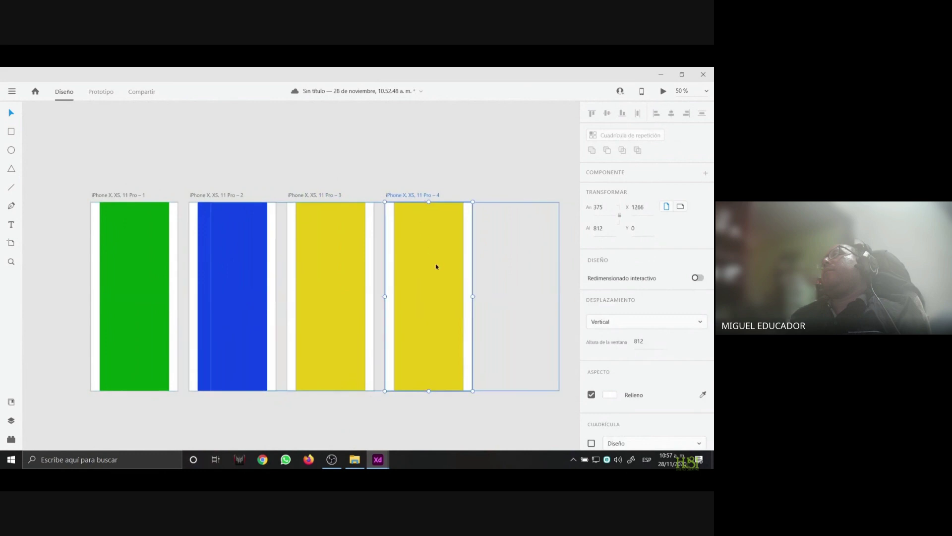
left_click_drag(436, 267, 349, 263)
left_click(406, 162)
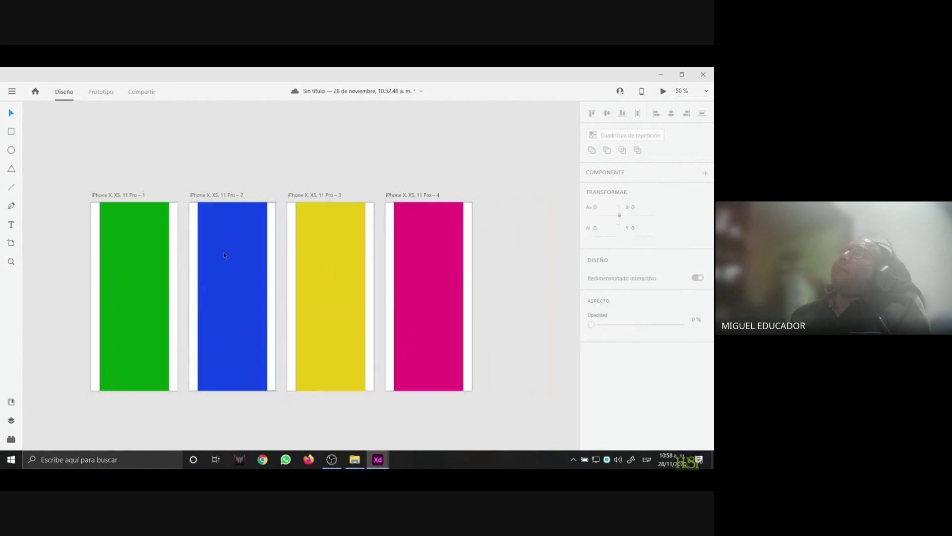
In prototype mode, link the first artboard's left white strip to the artboard iPhone X, XS, 11 Pro – 4
left_click(106, 93)
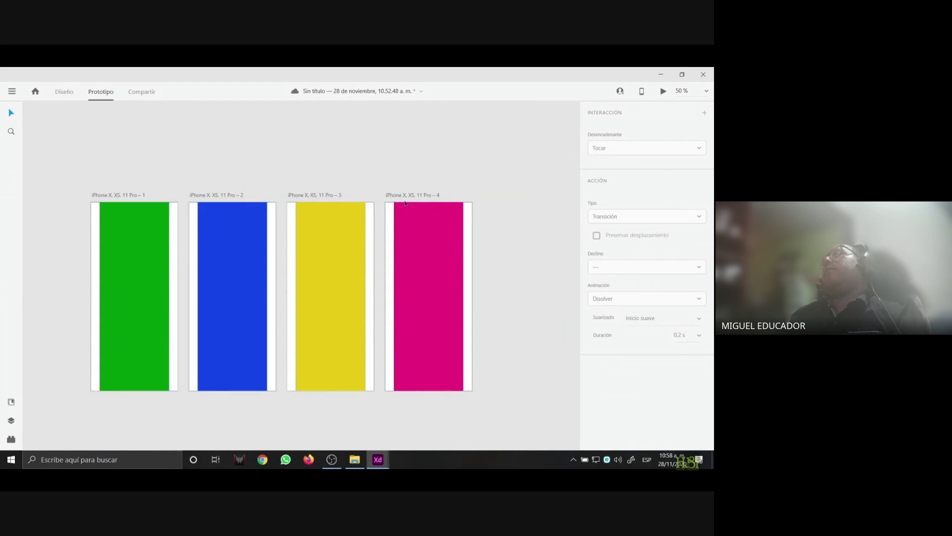
left_click(97, 230)
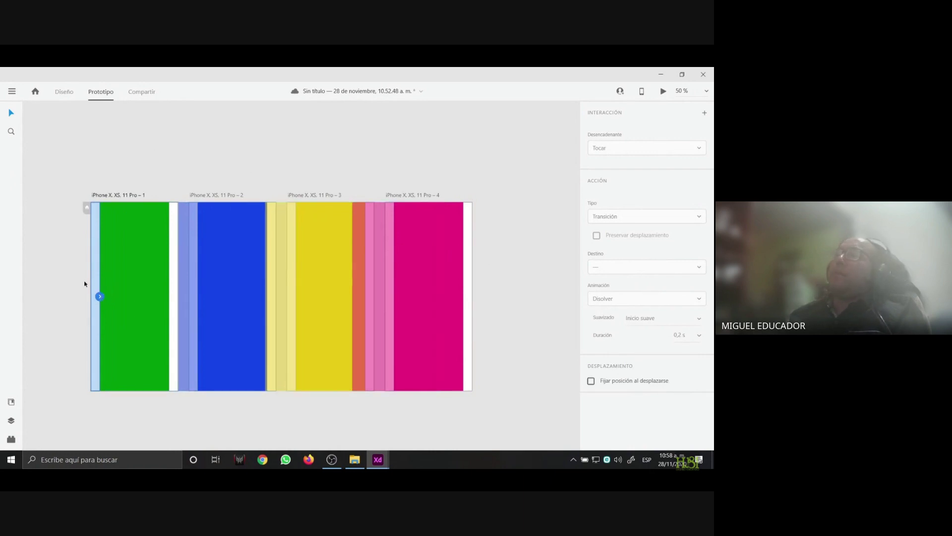
key("Left")
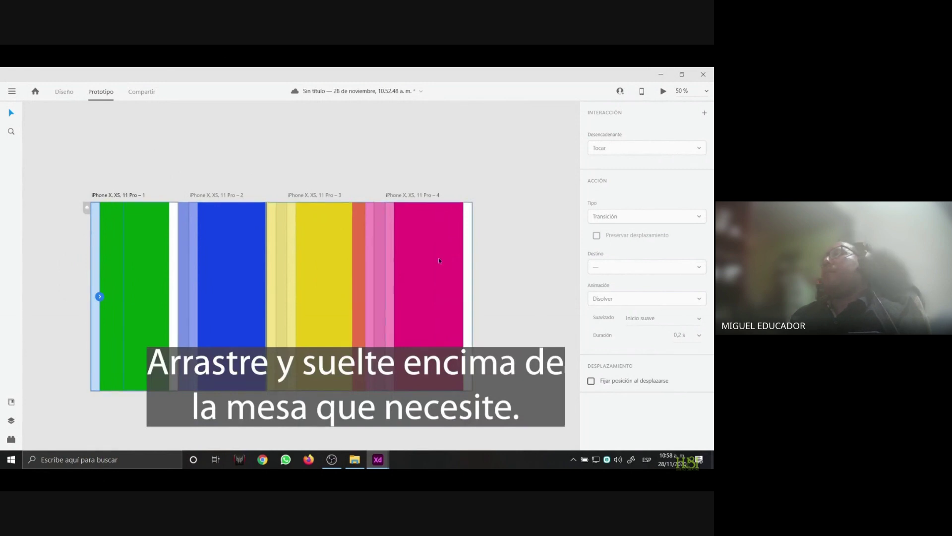
left_click_drag(100, 296, 447, 297)
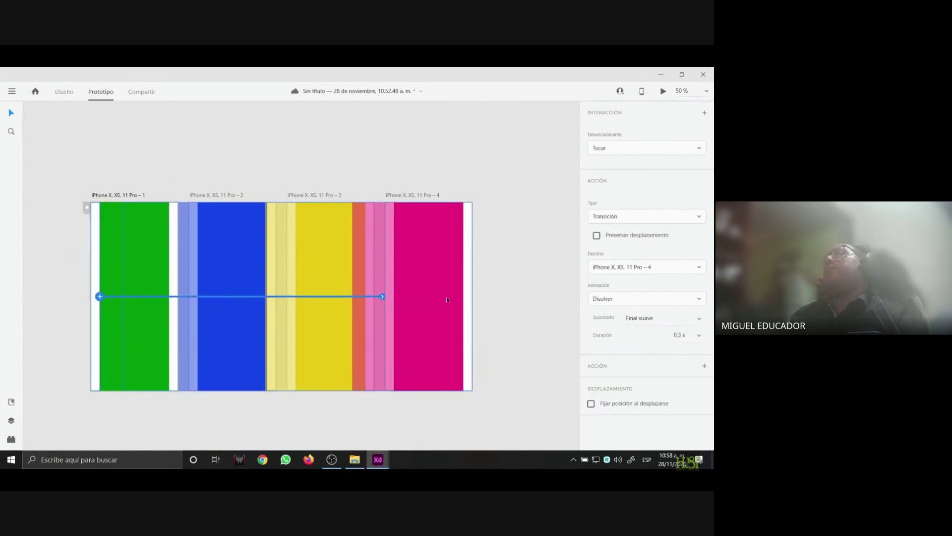
Link the green artboard's right white strip to the blue artboard
left_click(170, 263)
left_click(172, 165)
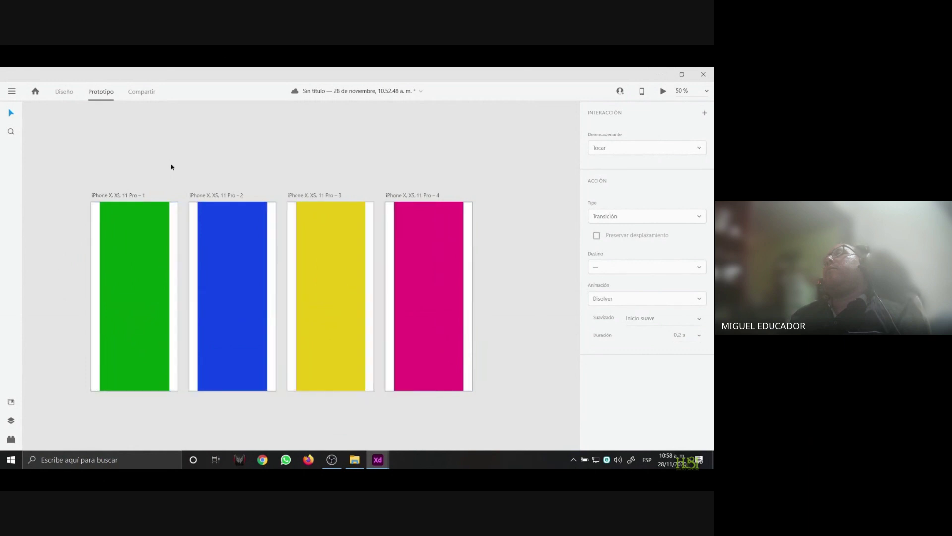
left_click(169, 229)
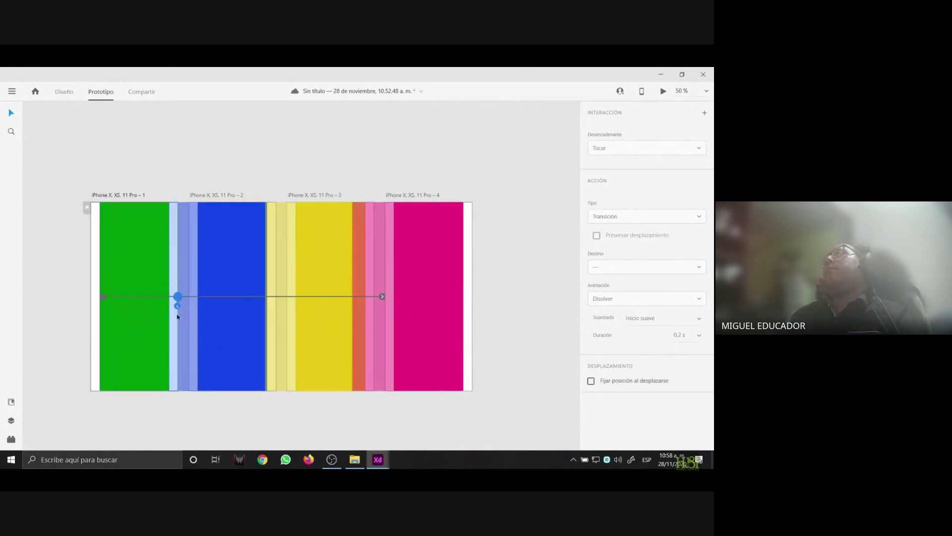
left_click_drag(177, 306, 242, 292)
left_click(238, 148)
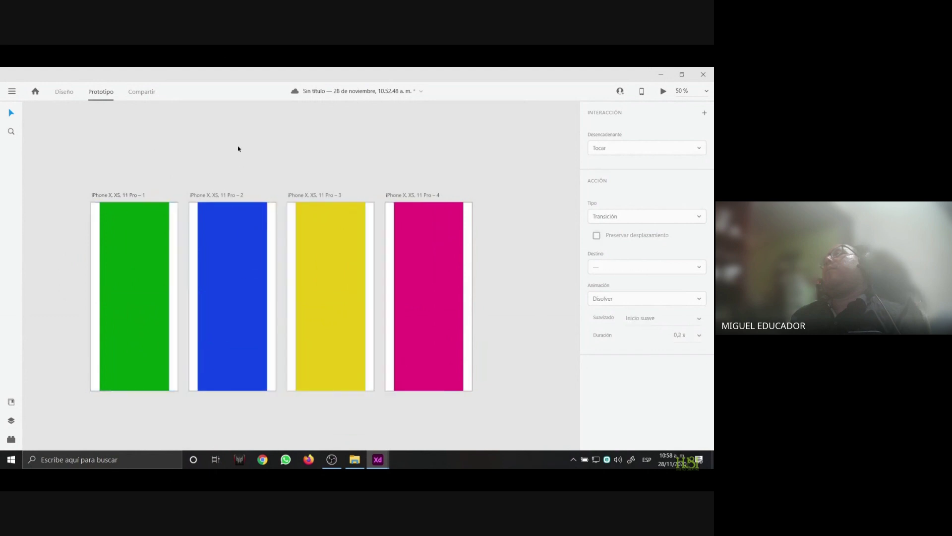
Link the blue artboard's left strip back to iPhone X, XS, 11 Pro – 1 and its right strip forward to the next artboard
left_click(196, 294)
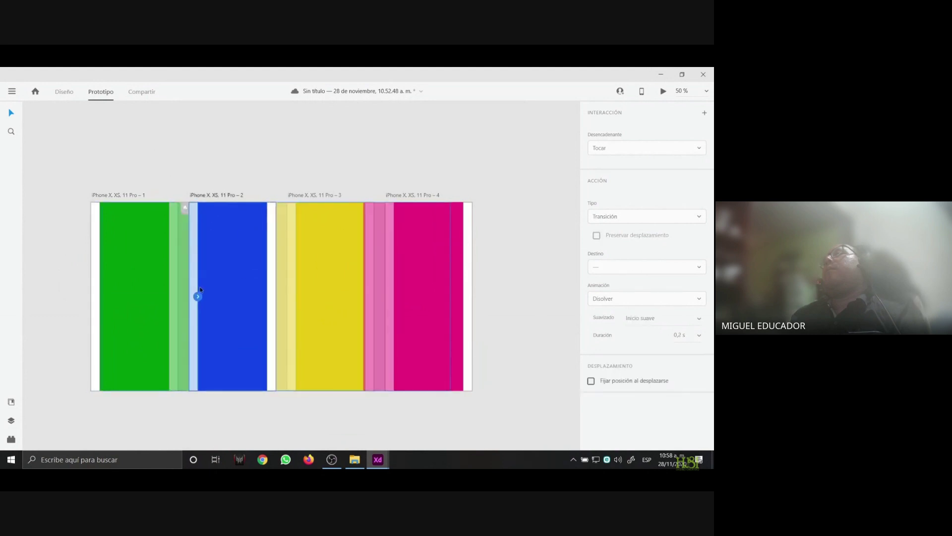
left_click_drag(197, 296, 139, 305)
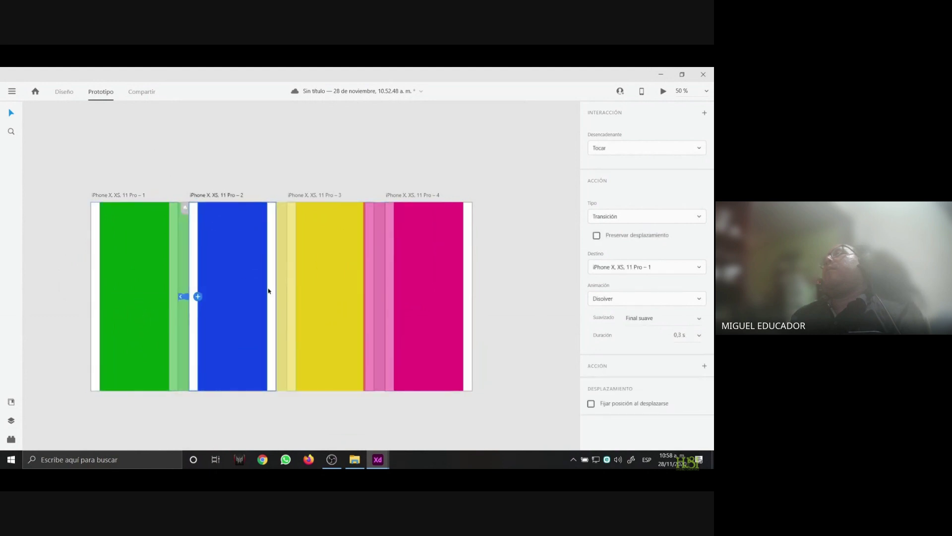
mouse_move(275, 296)
left_mouse_down()
mouse_move(286, 321)
mouse_move(318, 302)
mouse_move(272, 324)
mouse_move(230, 316)
left_mouse_up()
left_click(343, 170)
Link the yellow artboard's left strip back to iPhone X, XS, 11 Pro – 2 and its right strip forward to the next artboard
left_click(292, 240)
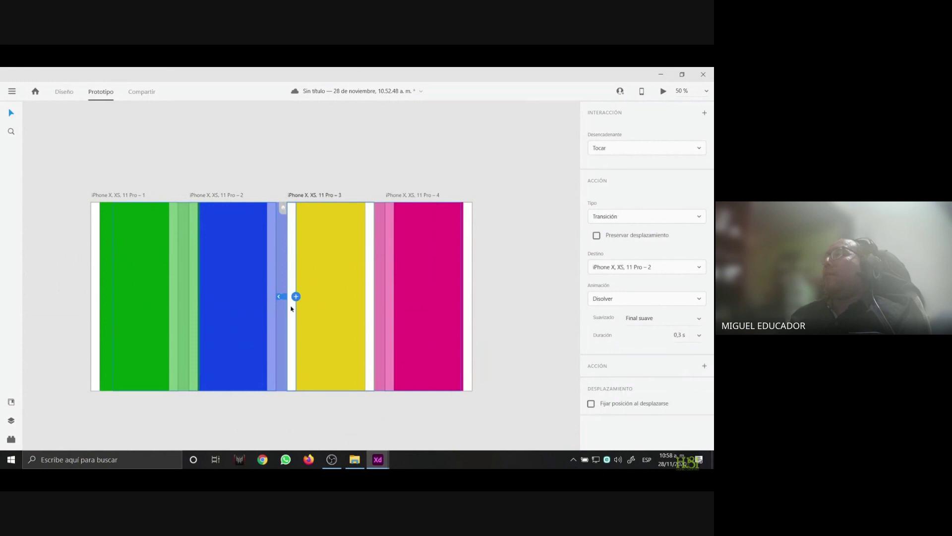
left_click(374, 297)
left_click_drag(375, 298, 331, 332)
left_click(432, 153)
Link the magenta artboard's left strip back to the yellow artboard and its right strip to iPhone X, XS, 11 Pro – 1
left_click(396, 280)
left_click(466, 291)
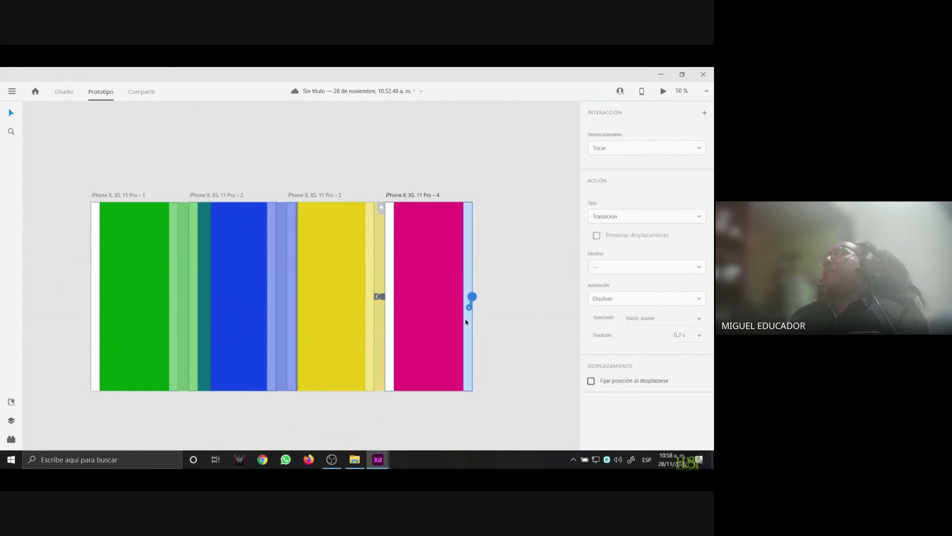
left_click_drag(472, 296, 147, 277)
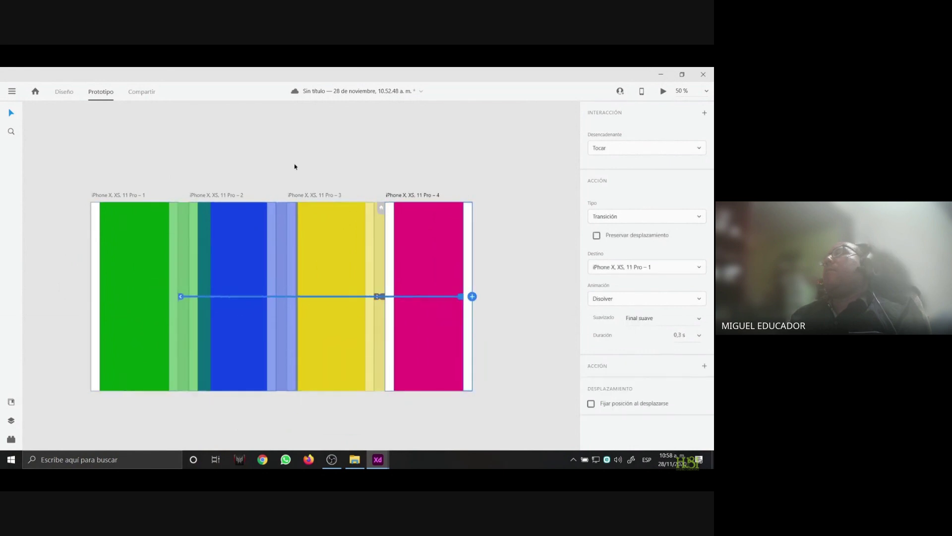
Preview the prototype from the green artboard, test the side-strip links forward and back, and close the preview
left_click(115, 253)
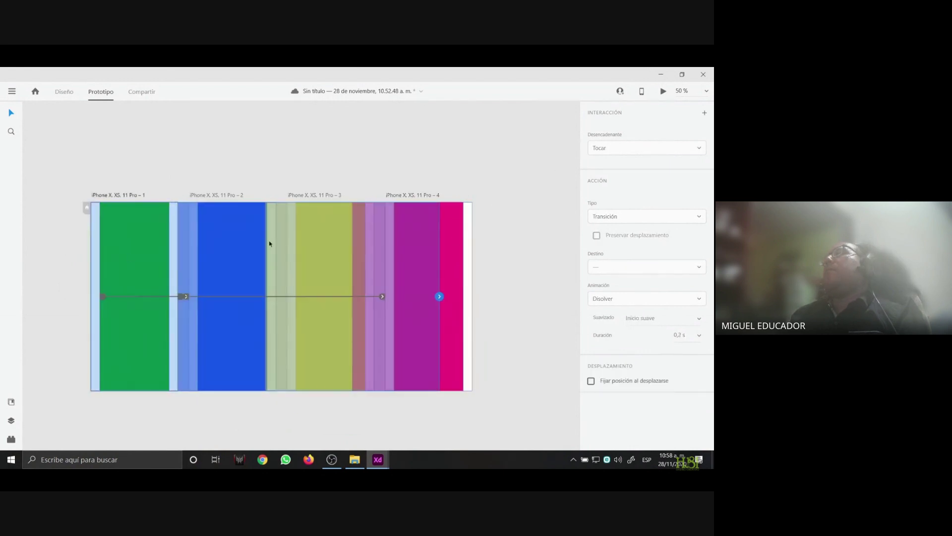
left_click(663, 93)
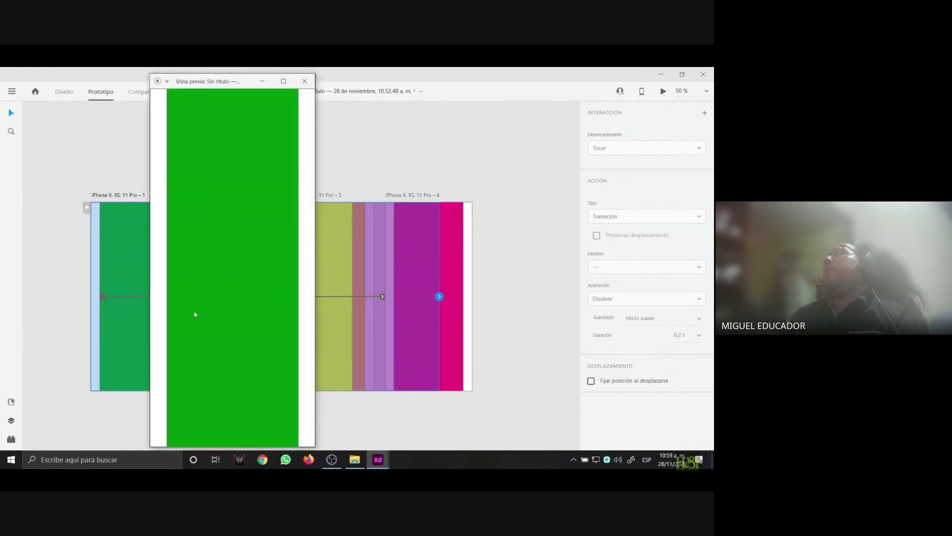
left_click(304, 270)
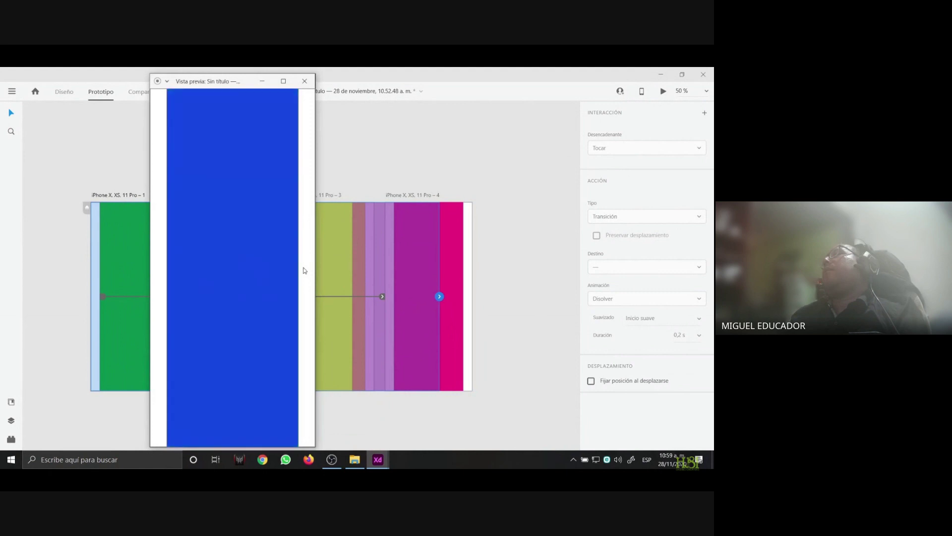
left_click(169, 257)
left_click(303, 274)
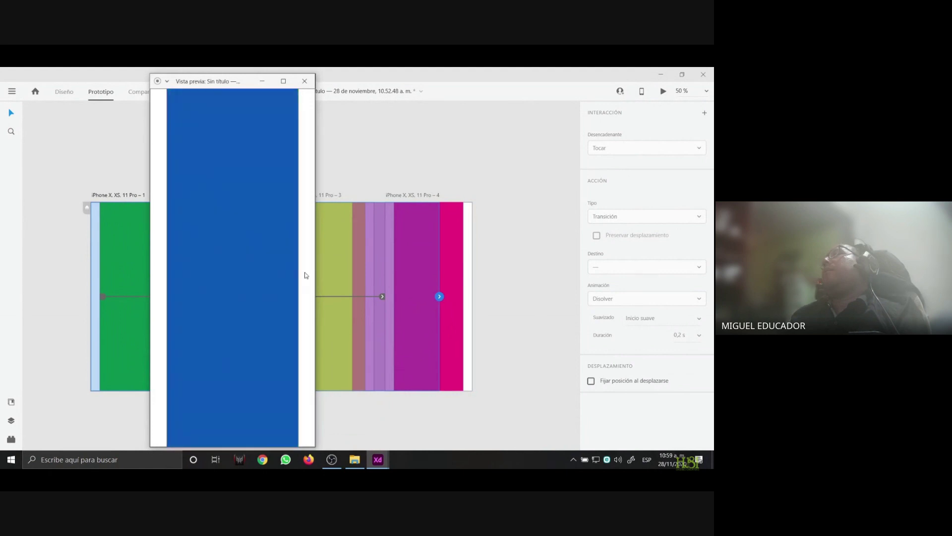
left_click(307, 278)
left_click(309, 283)
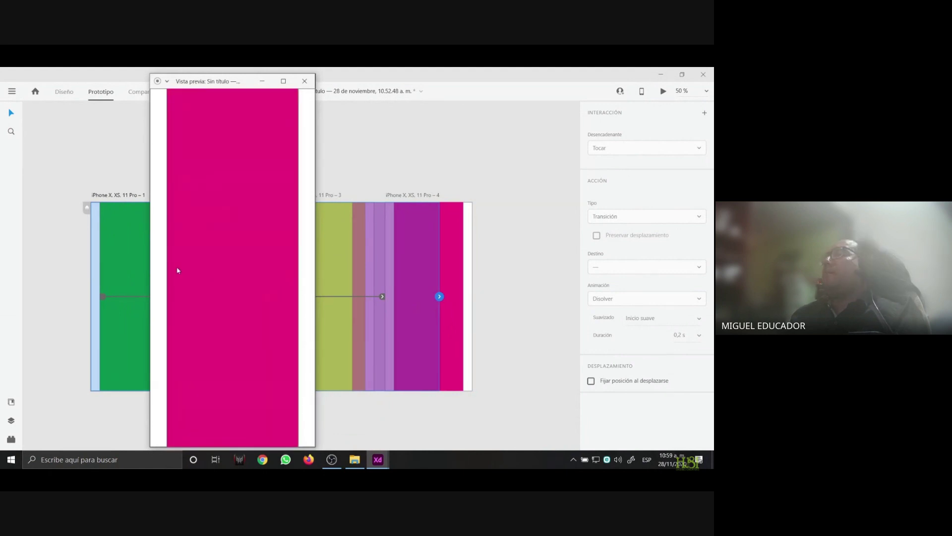
left_click(157, 261)
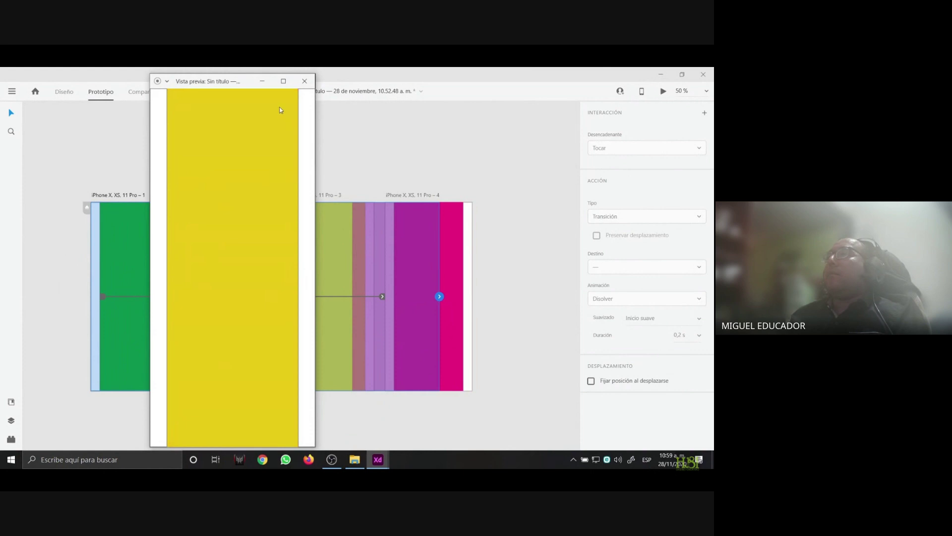
left_click(304, 81)
left_click(486, 207)
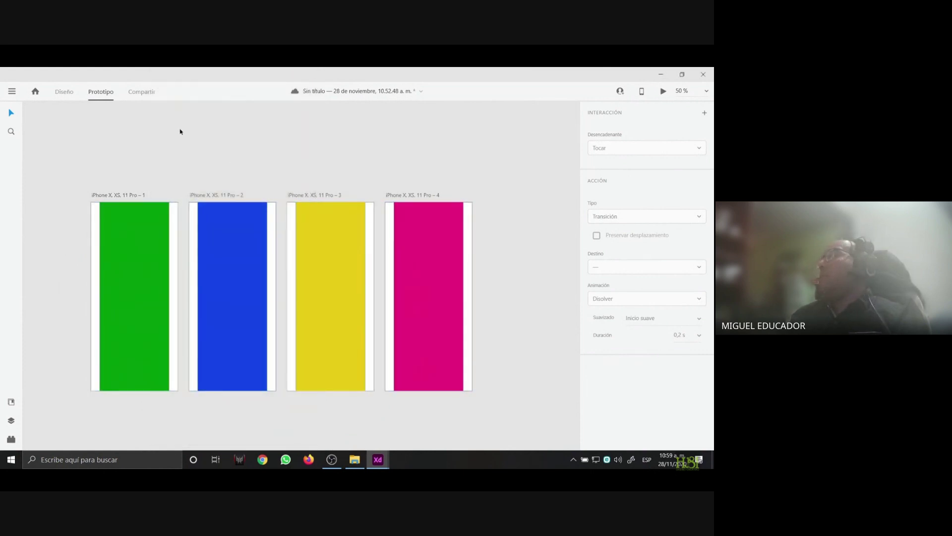
In Design mode, remove the fill and border from both white side strips of the green artboard
left_click(64, 91)
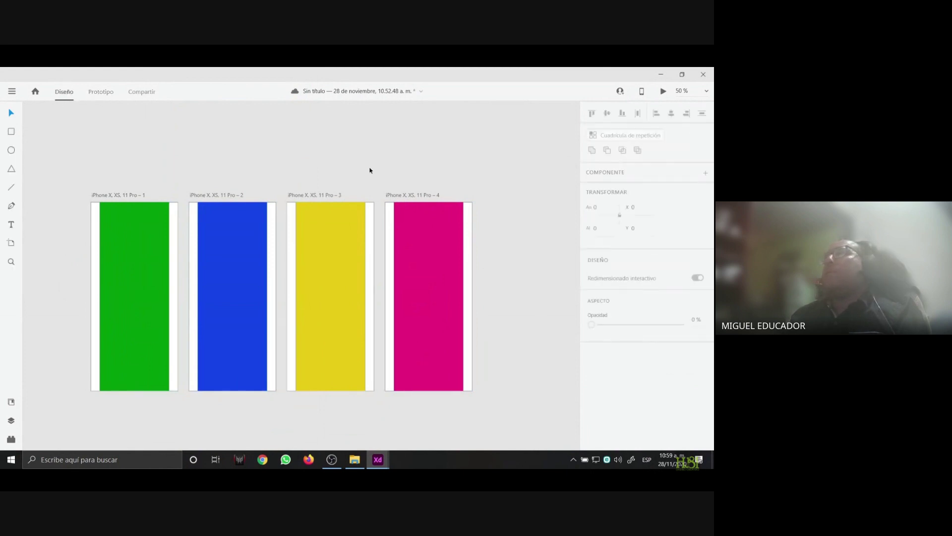
left_click(99, 256)
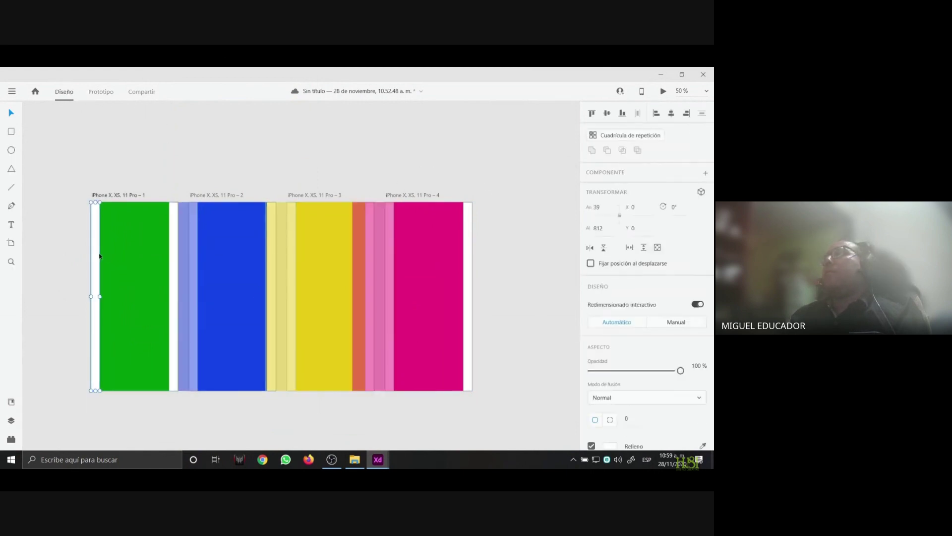
left_click(171, 264, "shift")
scroll(601, 333, "down", 3)
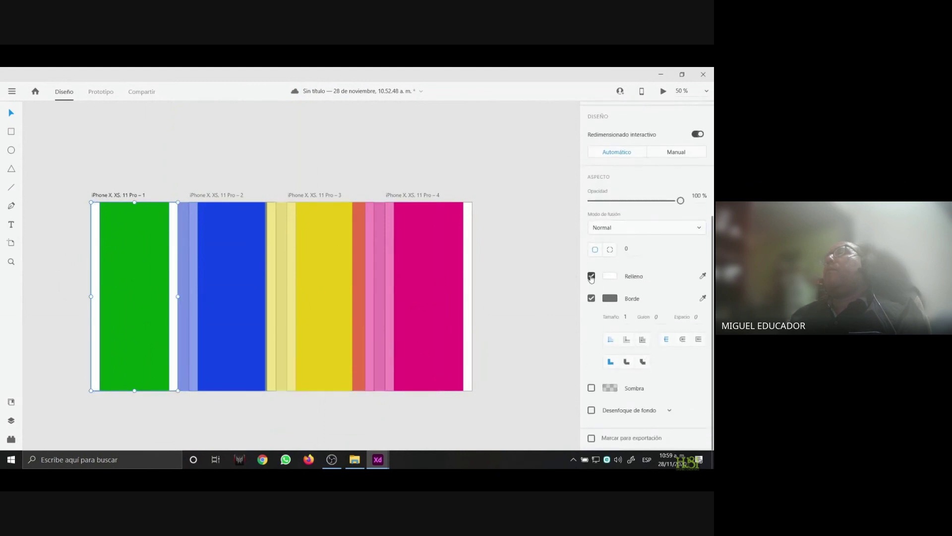
left_click(591, 275)
left_click(591, 297)
left_click(421, 159)
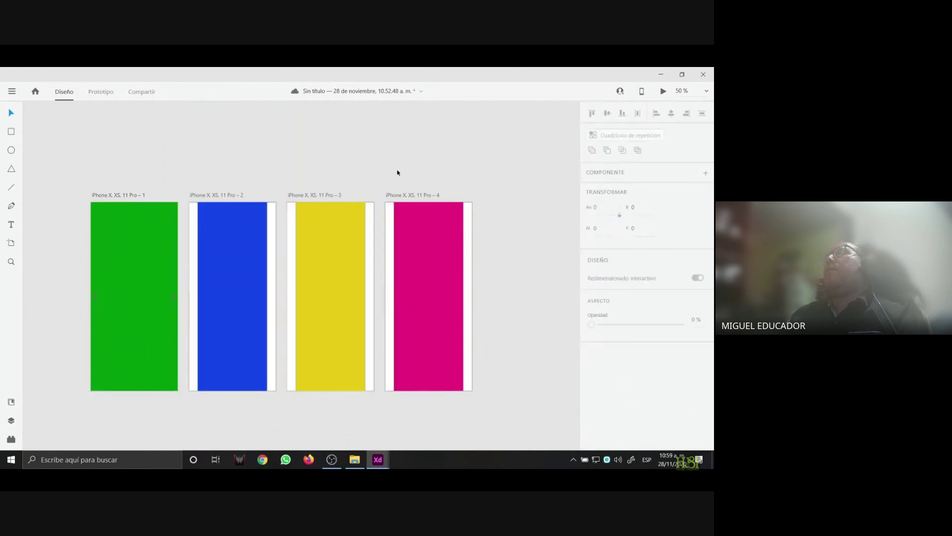
Remove the fill and border from both white side strips of the blue artboard
left_click(193, 234)
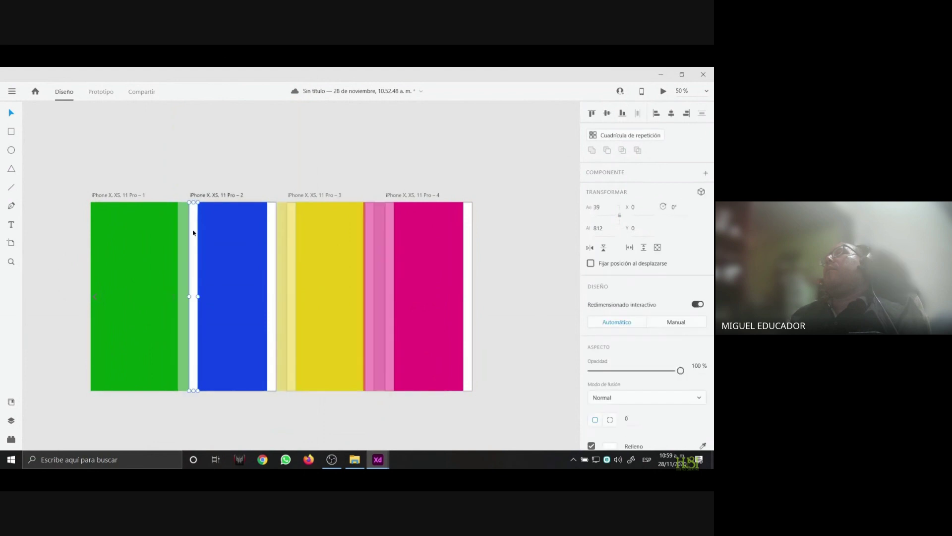
left_click(271, 243, "shift")
scroll(597, 359, "down", 3)
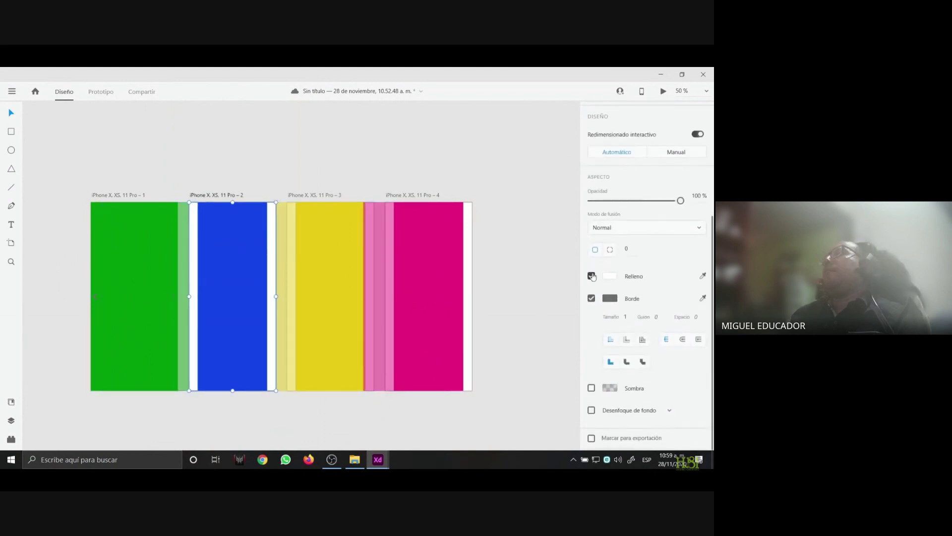
left_click(591, 276)
left_click(591, 297)
scroll(592, 296, "up", 3)
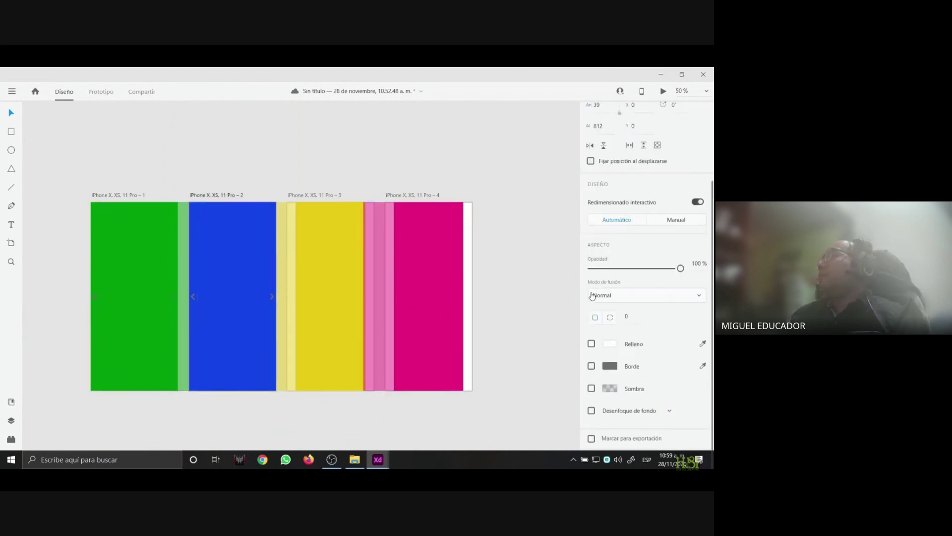
Remove the fill and border from both white side strips of the yellow artboard
left_click(292, 242)
left_click(366, 255, "shift")
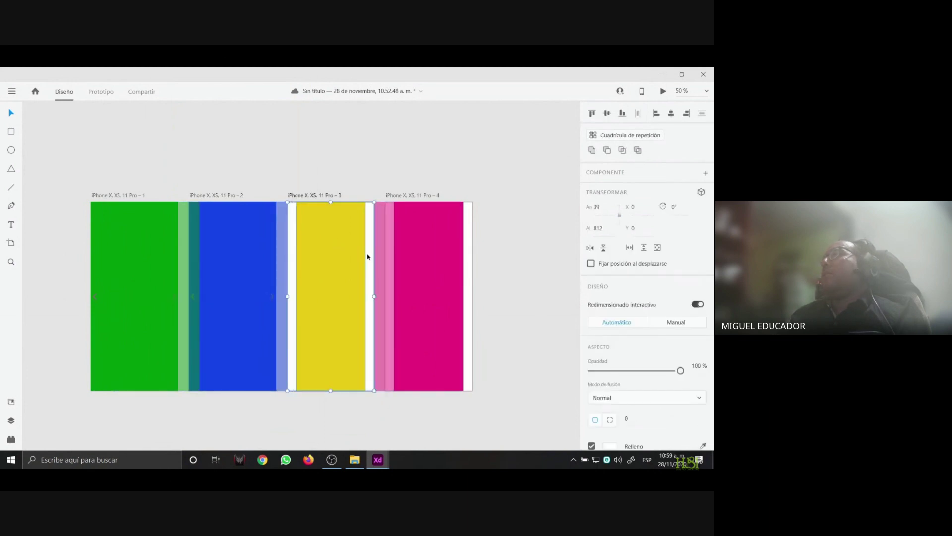
scroll(623, 355, "down", 3)
left_click(591, 276)
left_click(591, 298)
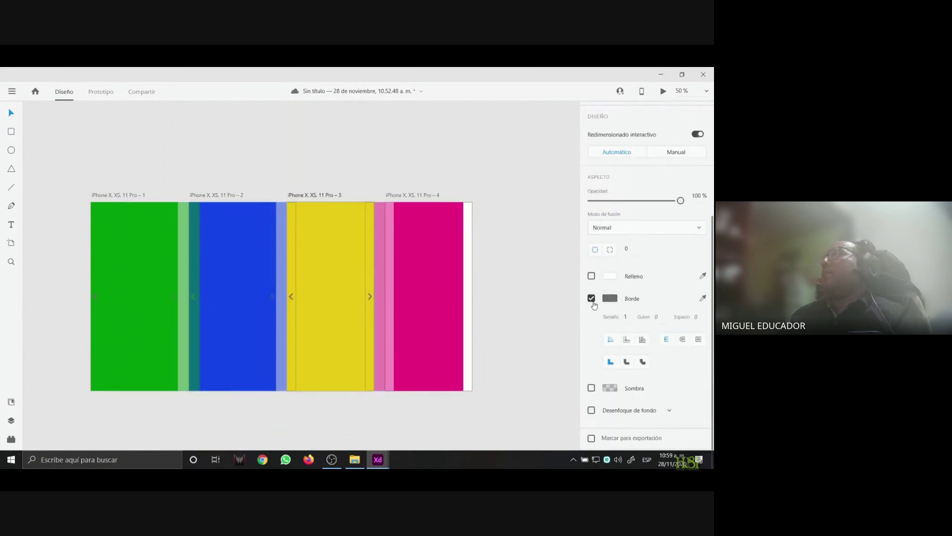
scroll(591, 298, "up", 3)
Remove the fill and border from both white side strips of the magenta artboard
left_click(392, 228)
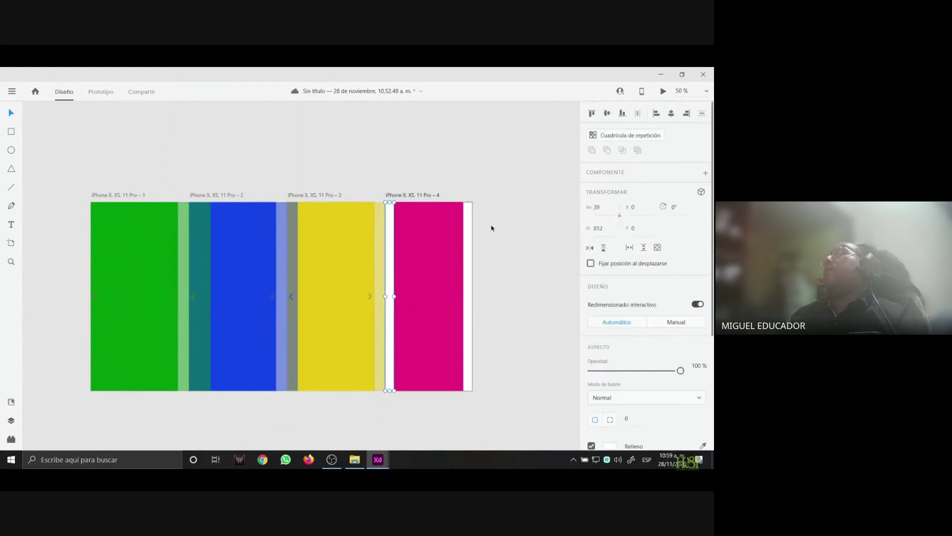
left_click(463, 249, "shift")
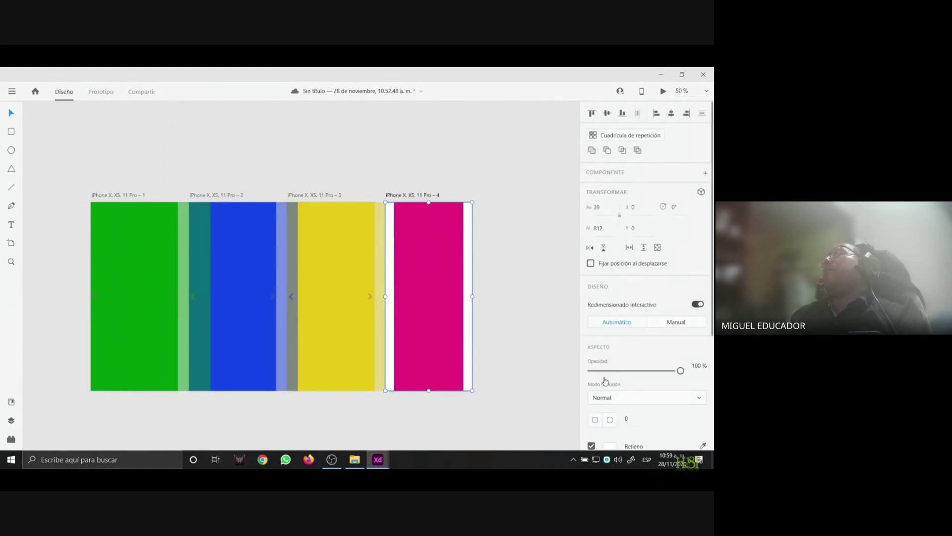
scroll(603, 382, "down", 3)
left_click(591, 276)
left_click(591, 298)
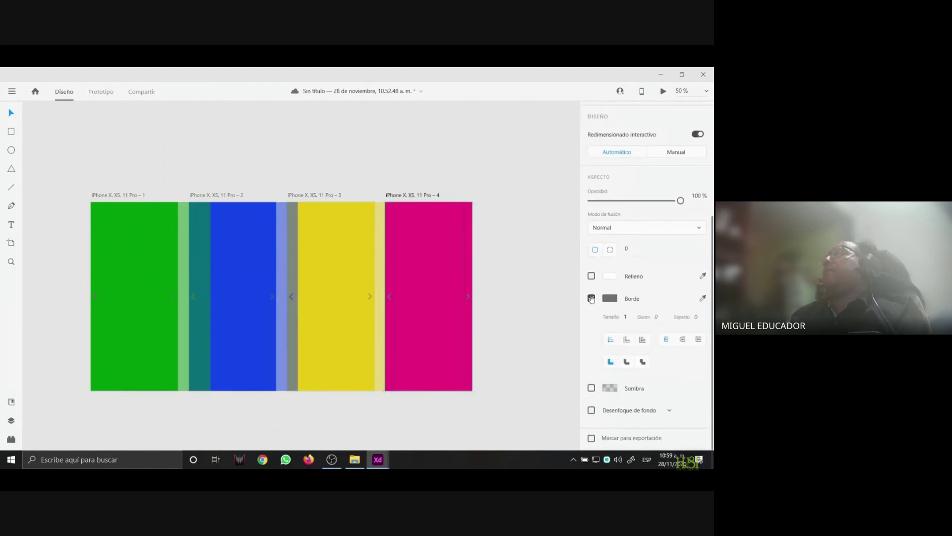
left_click(516, 243)
Preview the slider from the green artboard in a maximized window, test the invisible side strips in both directions, and close the preview
left_click(136, 240)
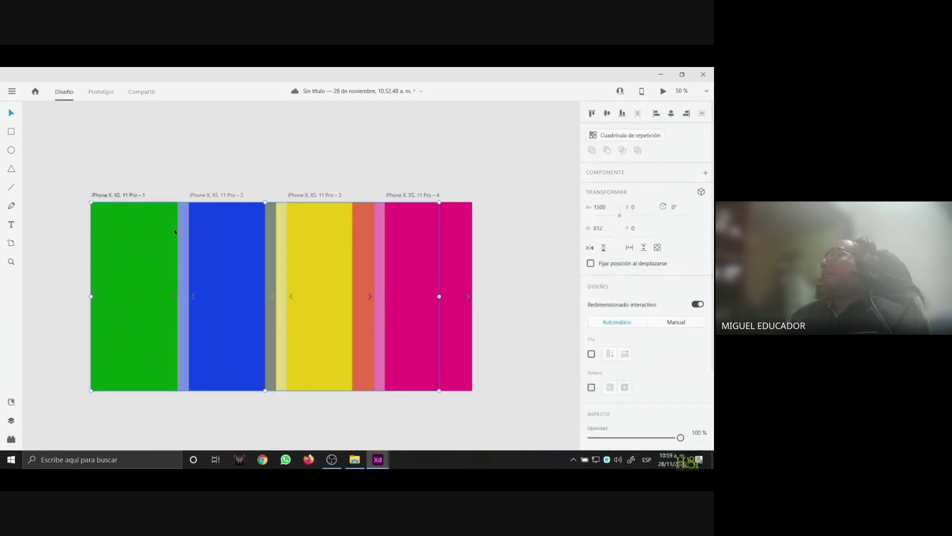
left_click(663, 92)
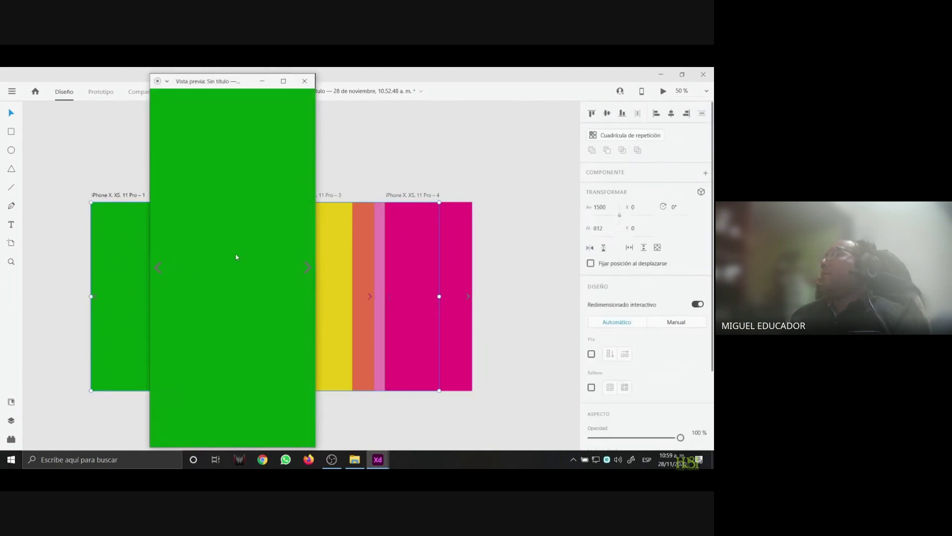
left_click(283, 80)
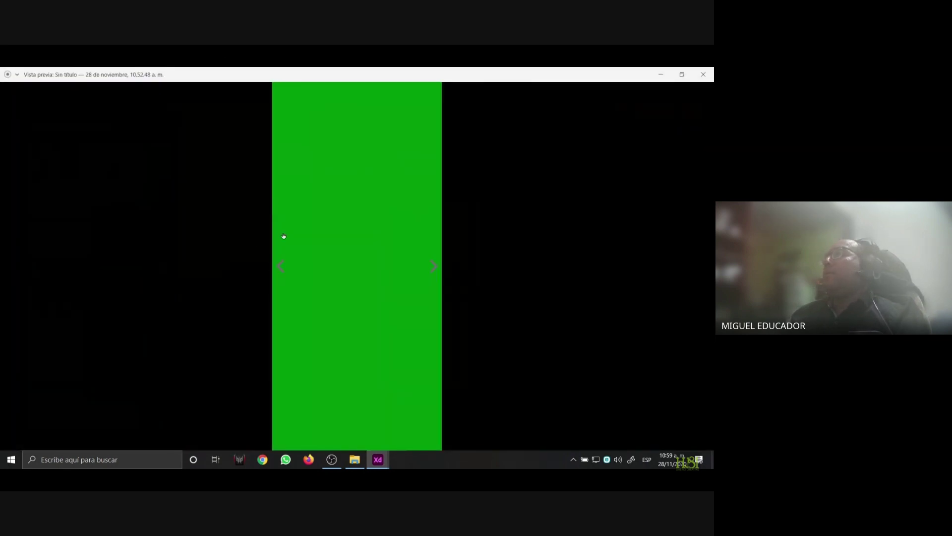
left_click(281, 143)
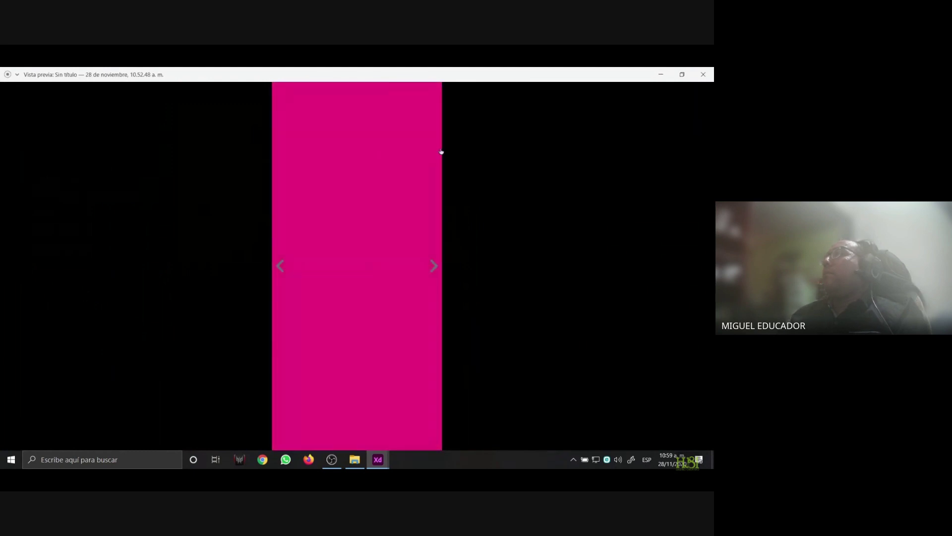
left_click(432, 153)
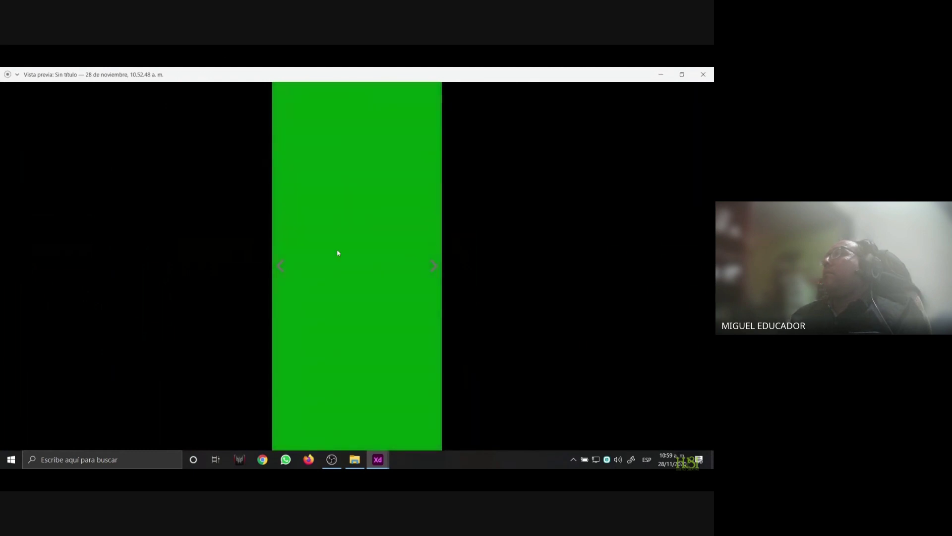
left_click(281, 248)
key("Right")
key("Right")
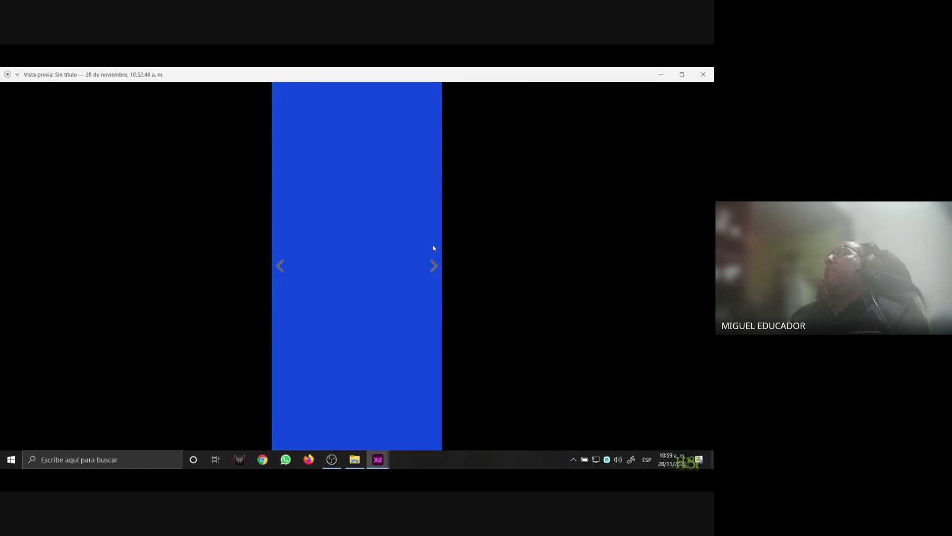
left_click(433, 248)
left_click(277, 222)
left_click(703, 74)
left_click(429, 163)
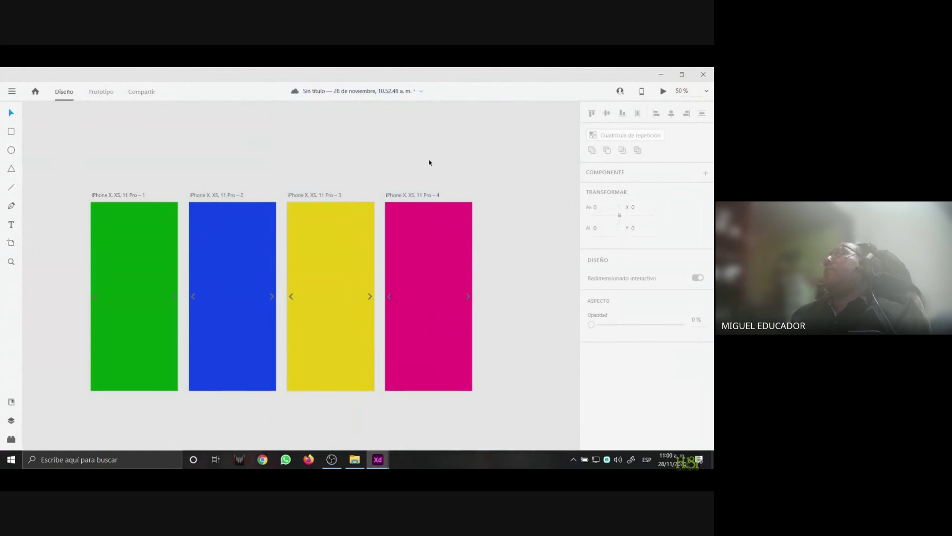
In Prototype mode, set the animation of the green artboard's right strip link to Deslizar hacia arriba
left_click(93, 94)
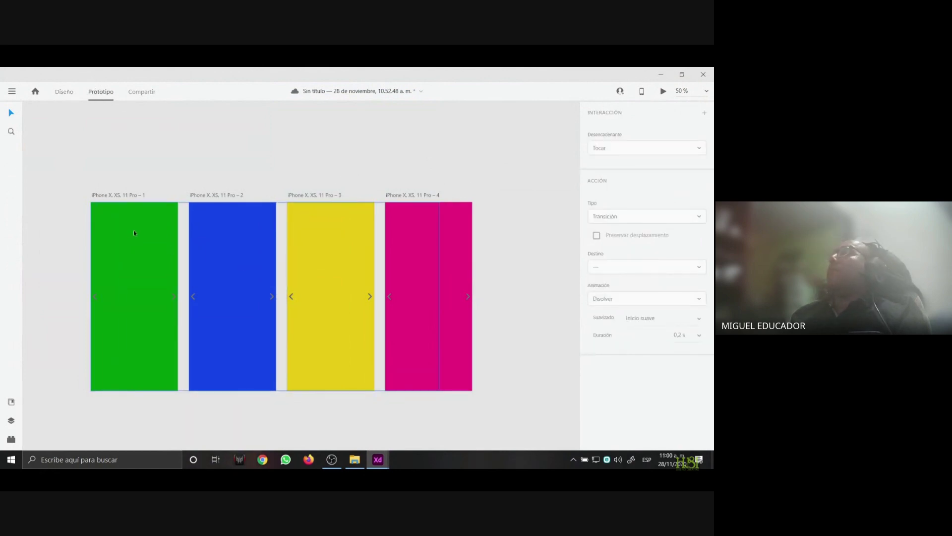
left_click(101, 228)
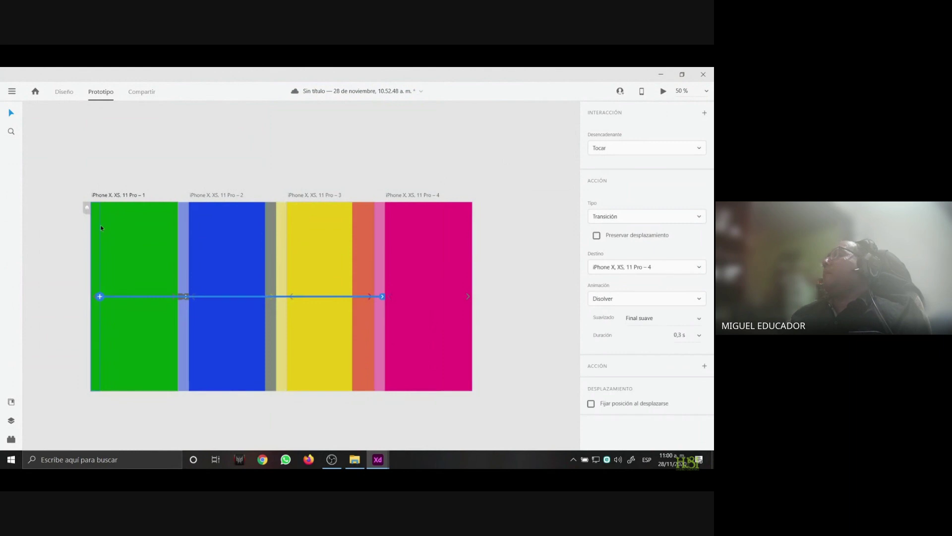
left_click(168, 233)
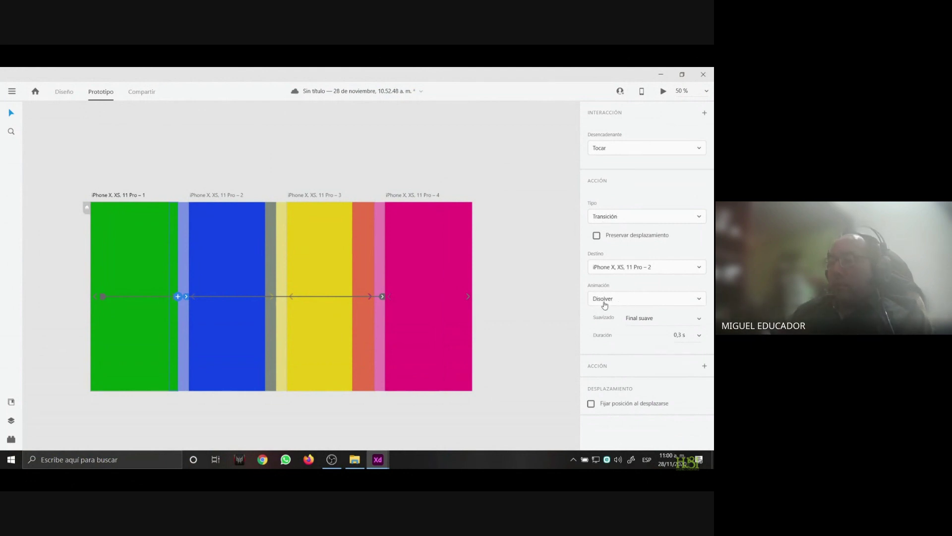
left_click(700, 299)
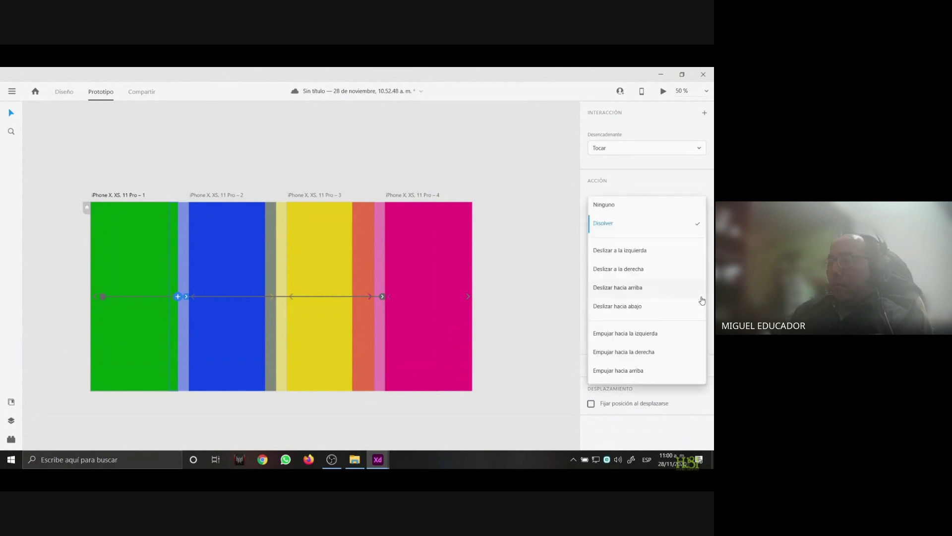
left_click(644, 289)
left_click(299, 242)
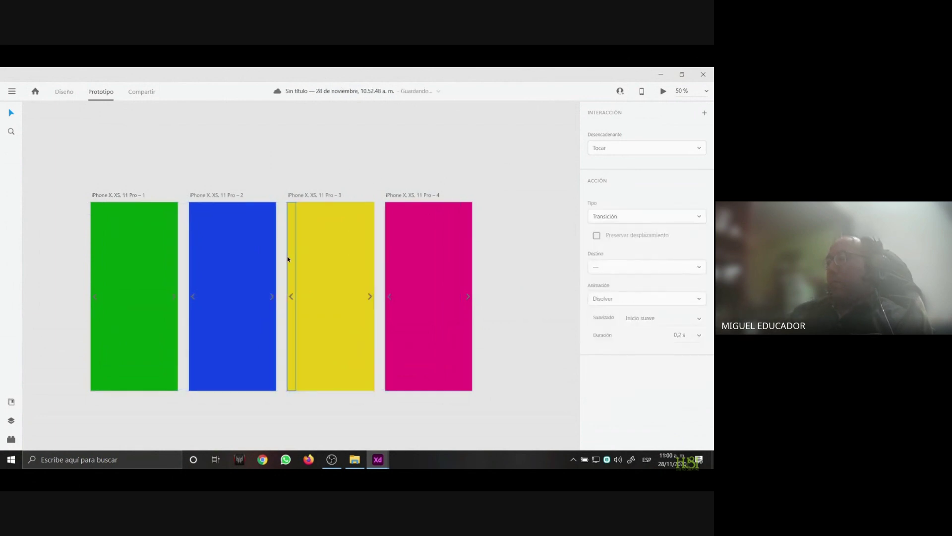
Open the animation options for the blue artboard's left strip link back to iPhone X, XS, 11 Pro – 1
left_click(292, 259)
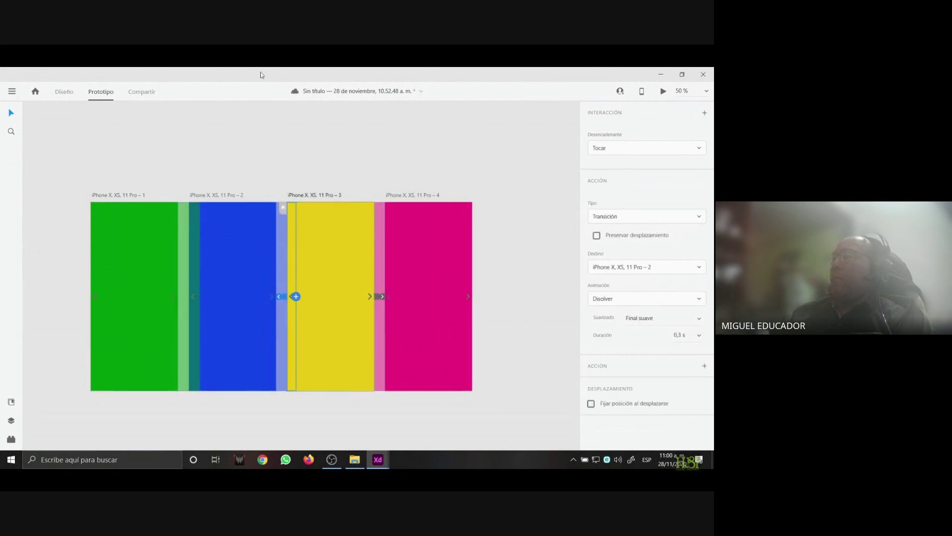
left_click(196, 216)
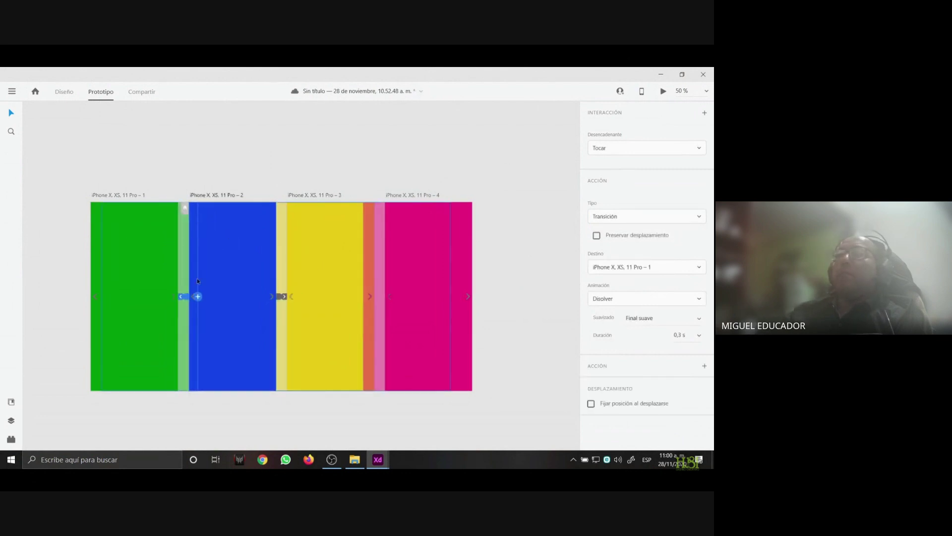
left_click(698, 301)
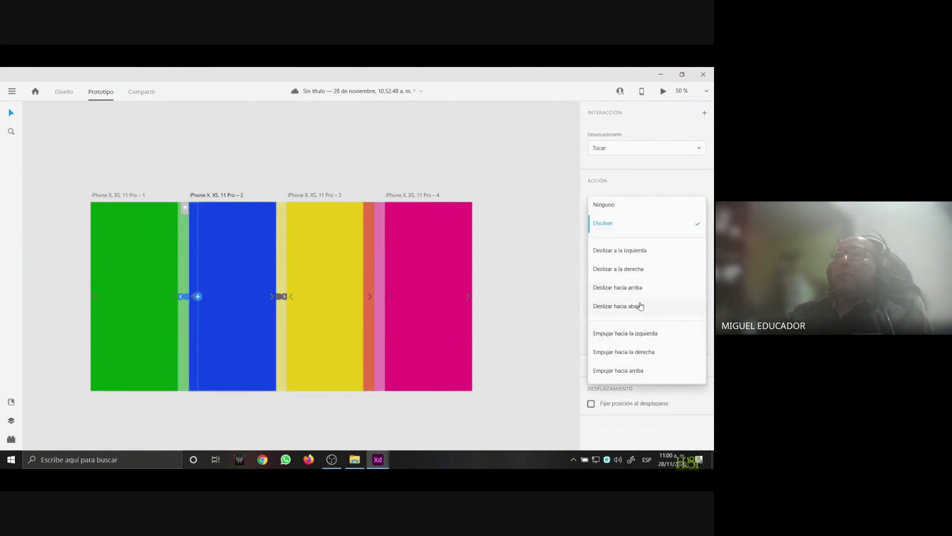
key("Escape")
key("ctrl+a")
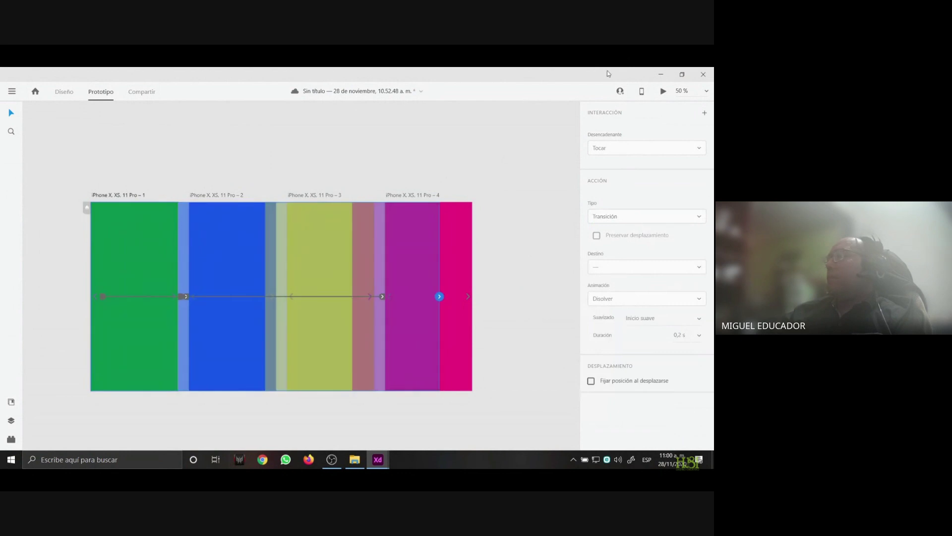
Preview the prototype from the green artboard and test the slide transitions between the green and blue screens in both directions
left_click(662, 94)
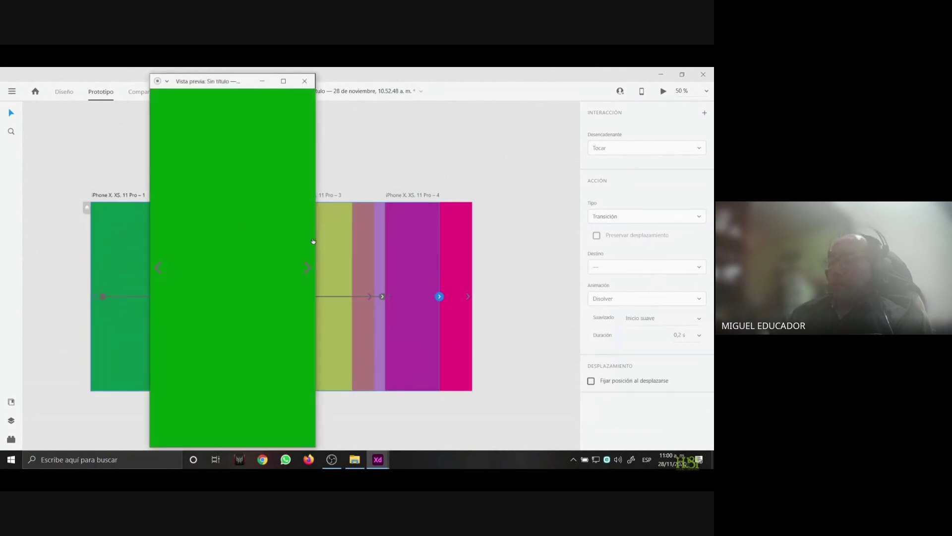
left_click(307, 266)
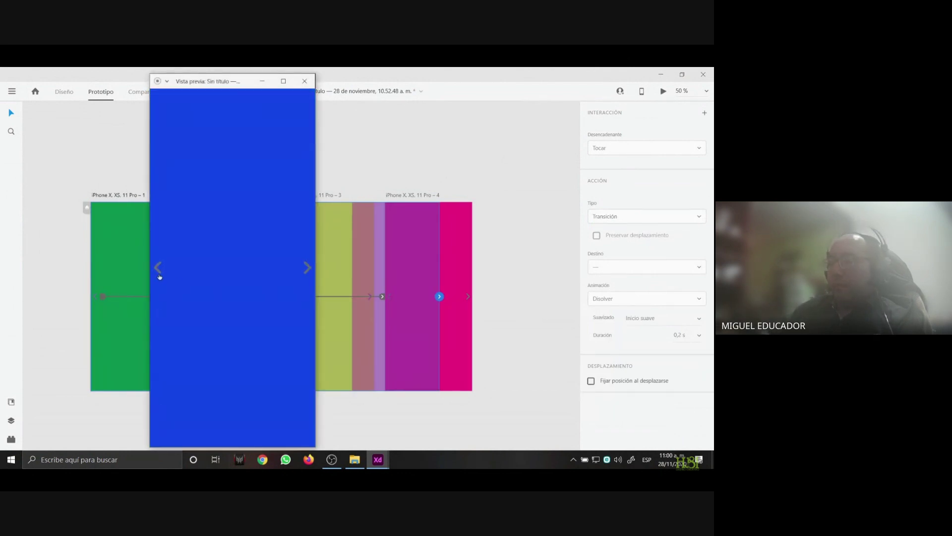
left_click(159, 270)
left_click(307, 268)
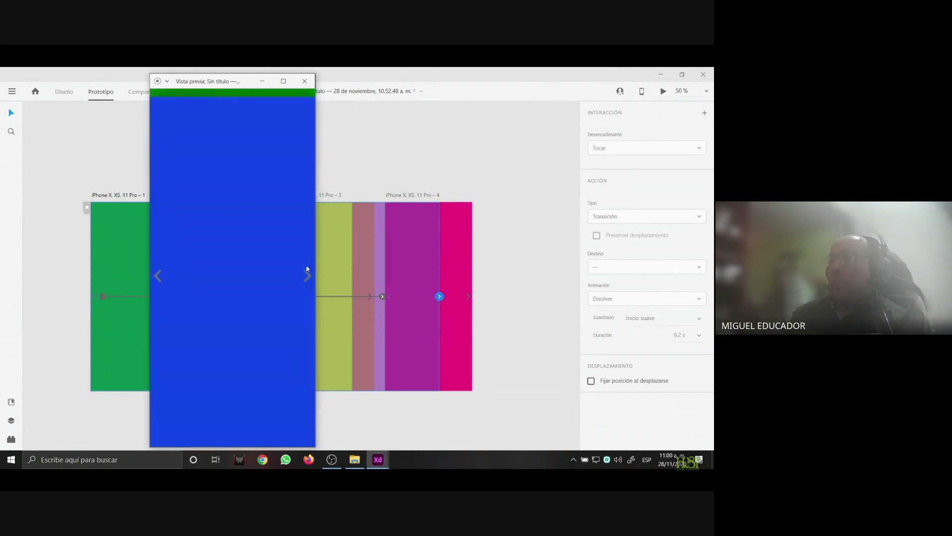
left_click(157, 266)
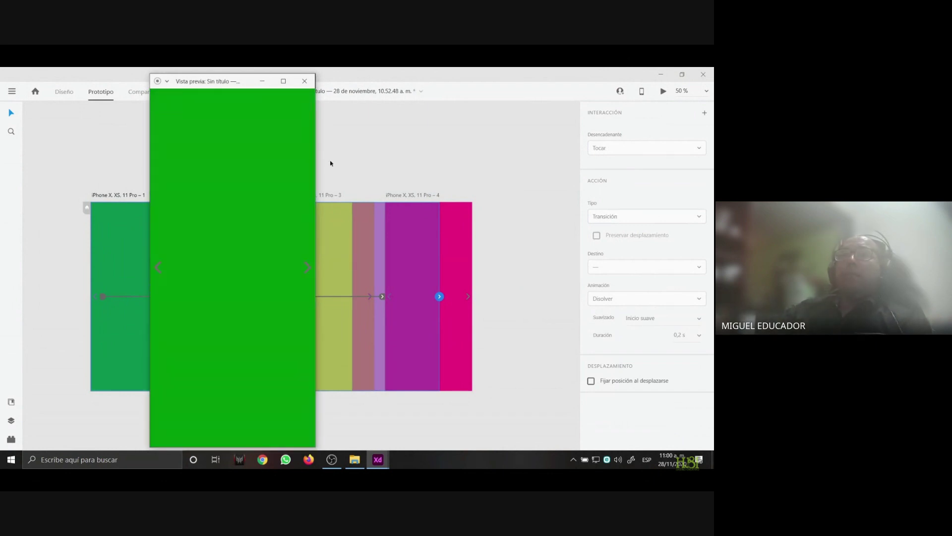
left_click(311, 161)
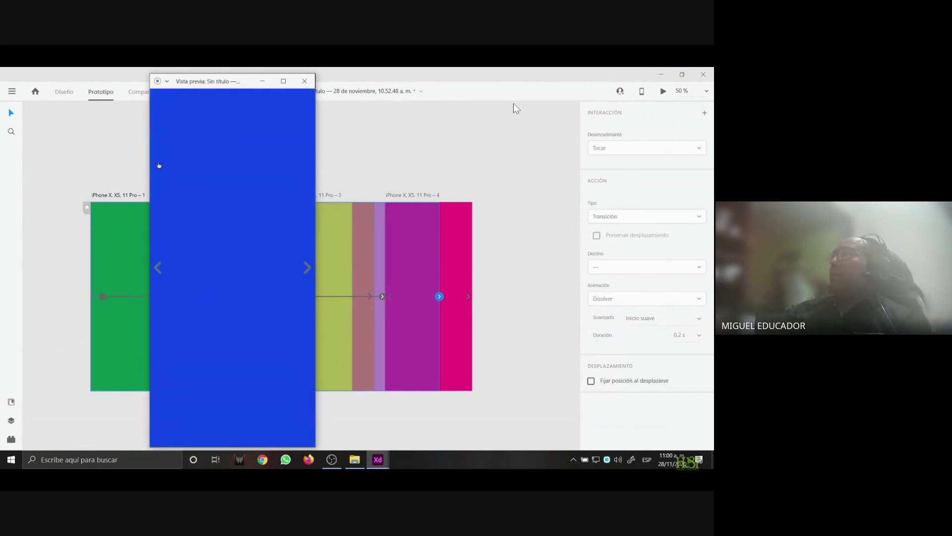
mouse_move(491, 104)
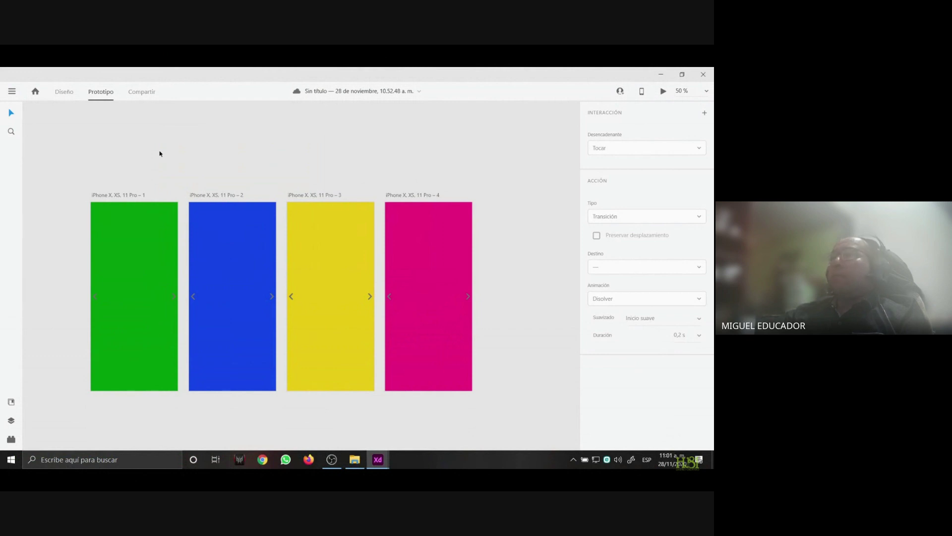
Switch to the 10.31.23 document with the white, red, blue and yellow cards and show its six artboards in Design mode
mouse_move(377, 459)
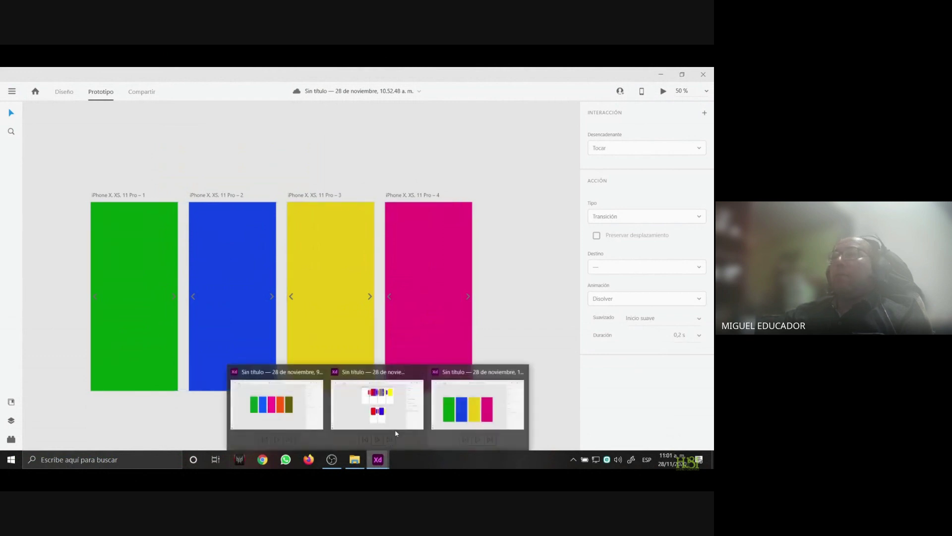
left_click(399, 407)
mouse_move(454, 479)
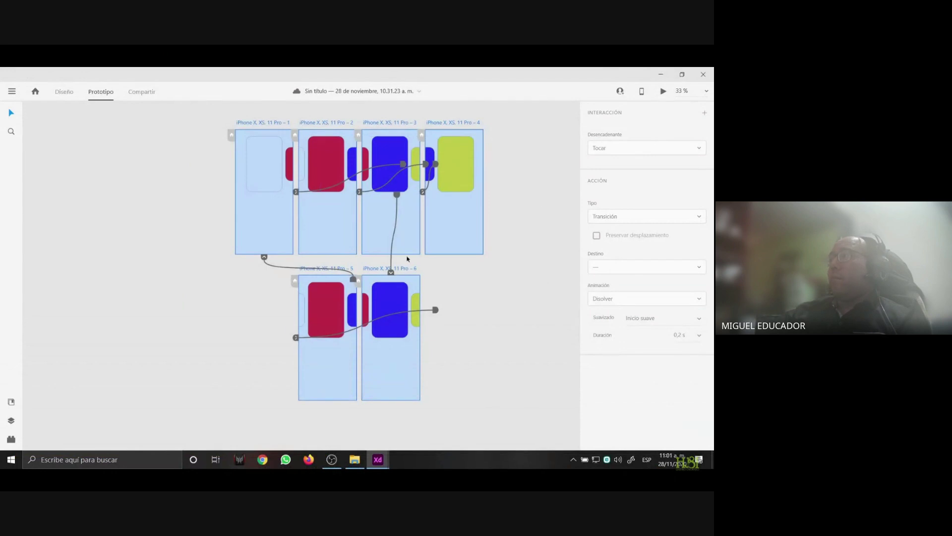
left_click(105, 181)
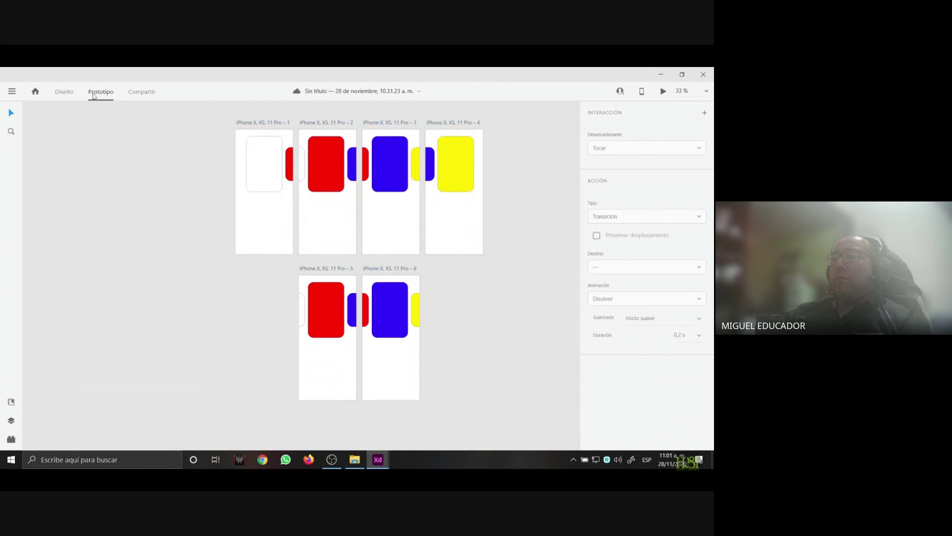
left_click(62, 92)
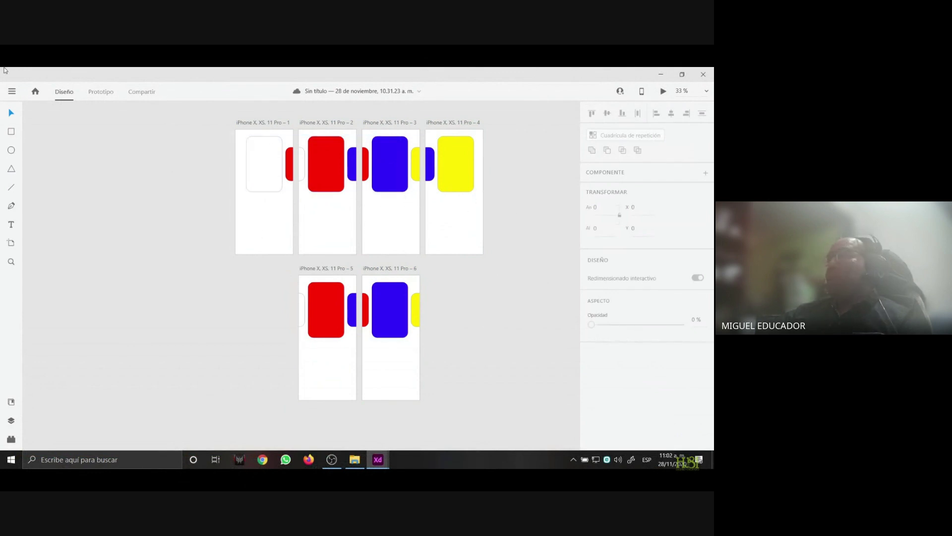
Create a new document with an iPhone X, XS, 11 Pro artboard and maximize its window
left_click(12, 90)
left_click(187, 231)
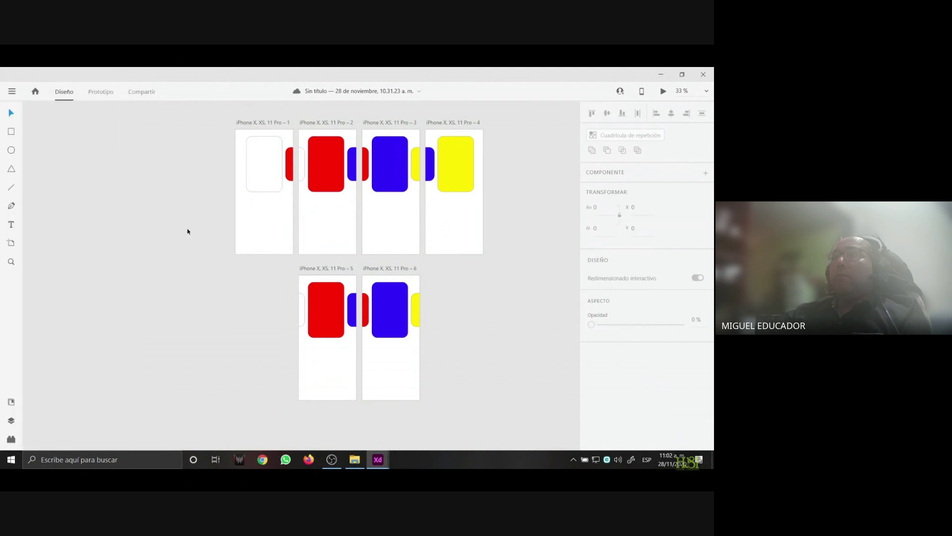
left_click(307, 214)
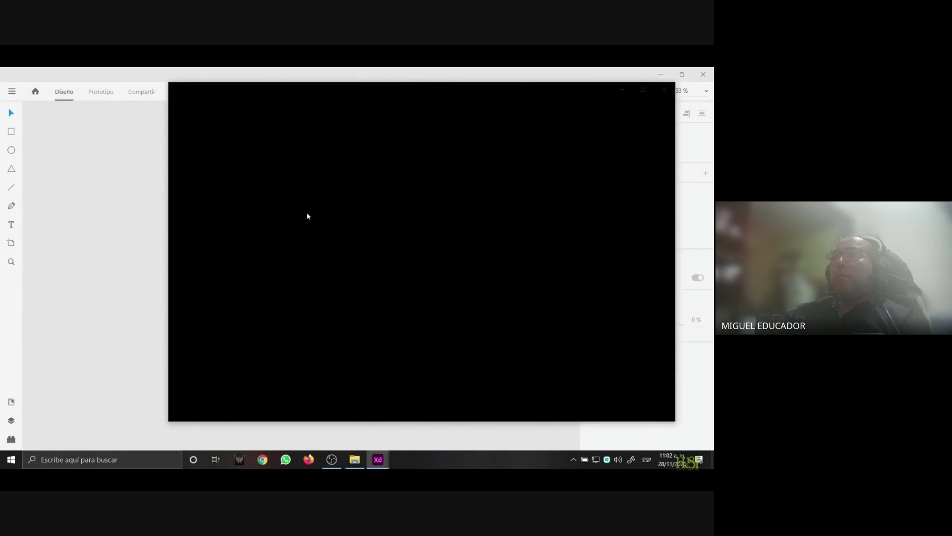
left_click(644, 90)
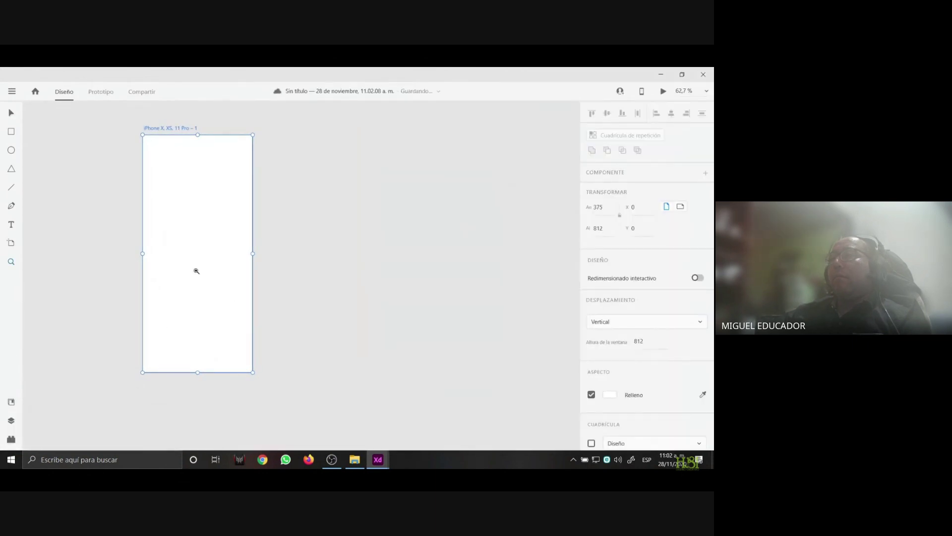
Draw a rectangle about 203 by 339 on the artboard, centre it near the upper edge, and round its corners to about 25
left_click(197, 271)
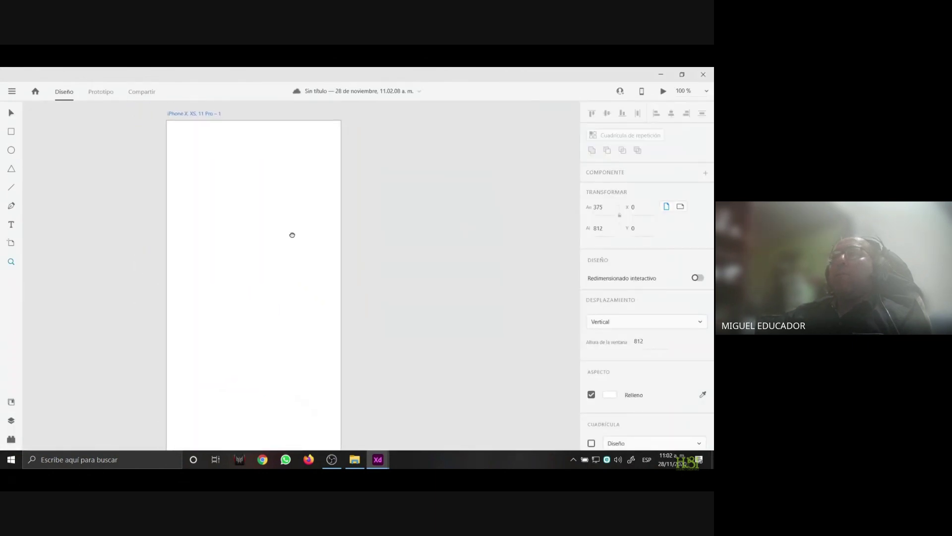
left_click_drag(292, 235, 326, 220)
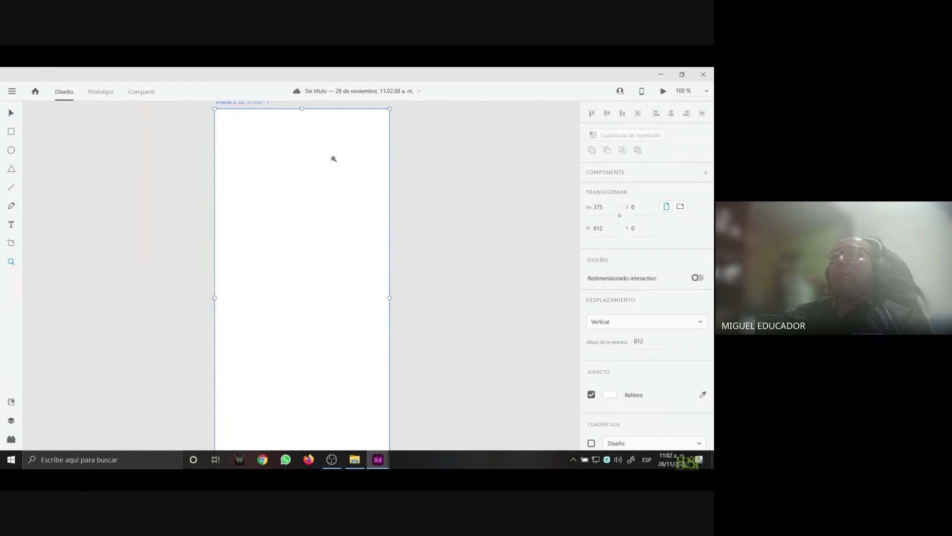
left_click(11, 131)
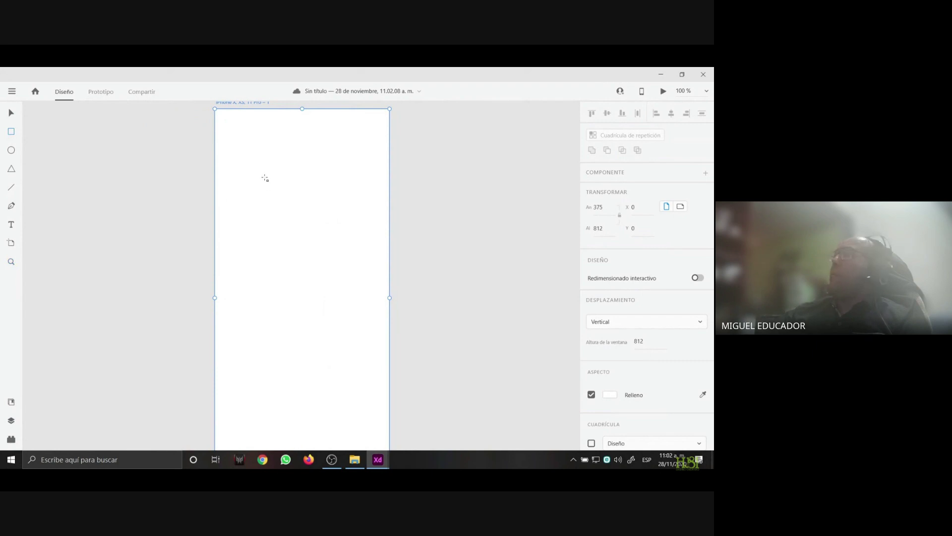
mouse_move(261, 172)
left_mouse_down()
mouse_move(342, 293)
mouse_move(357, 342)
mouse_move(353, 319)
mouse_move(355, 329)
left_mouse_up()
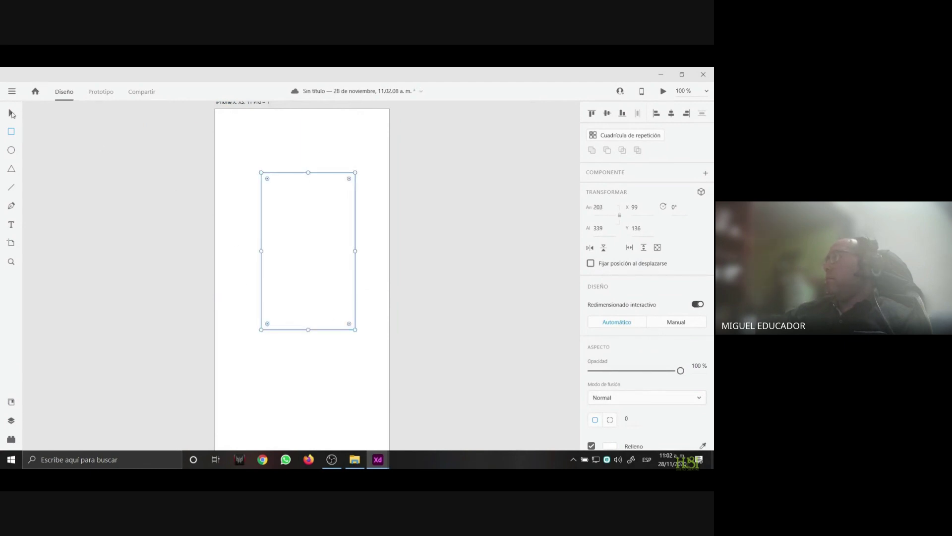
left_click(11, 113)
left_click_drag(306, 242, 302, 196)
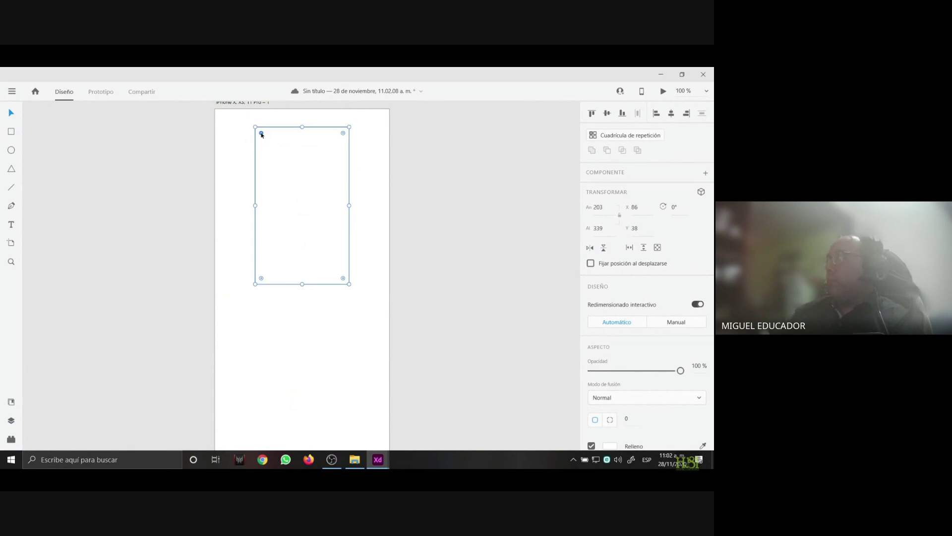
left_click_drag(262, 133, 266, 139)
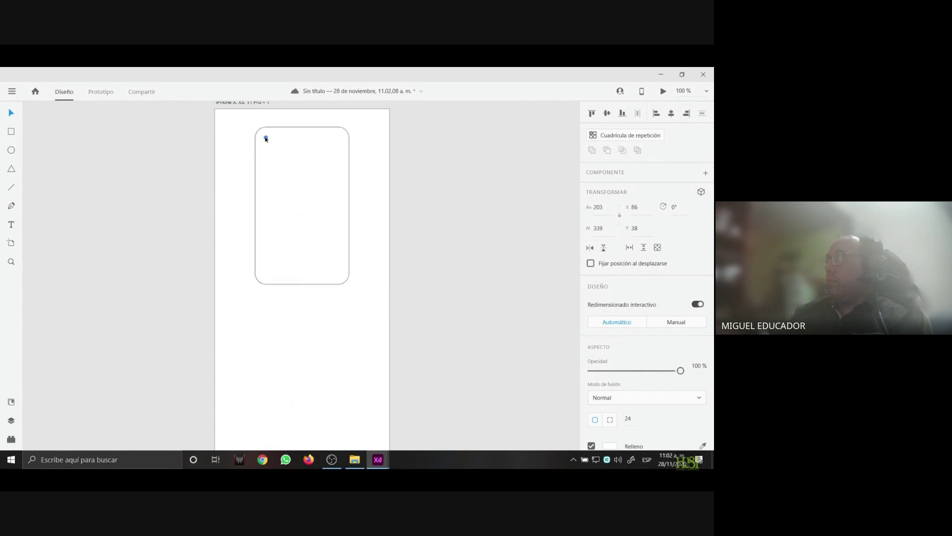
Duplicate the rounded card three times to form an evenly spaced horizontal row extending past the artboard's right edge
left_click(398, 240)
key("ctrl+minus")
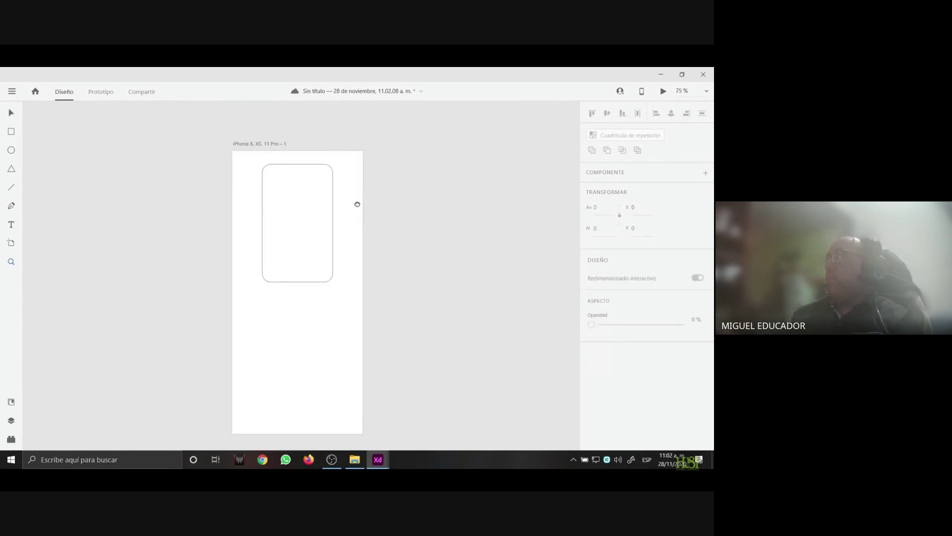
left_click_drag(357, 204, 306, 191)
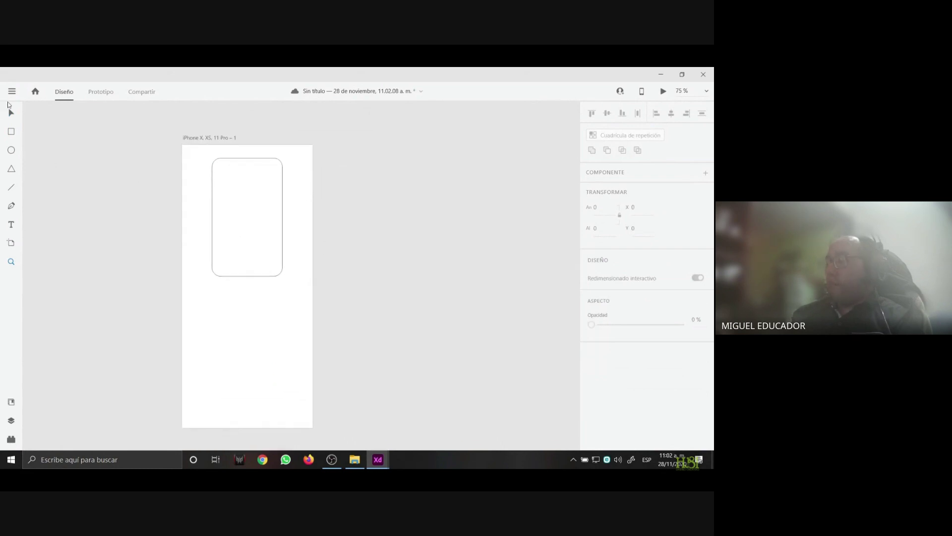
left_click(11, 111)
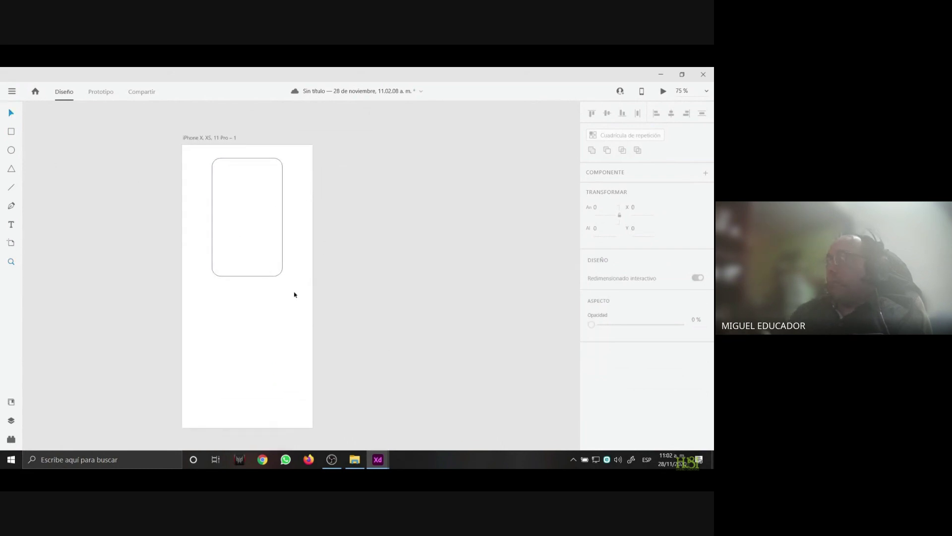
left_click_drag(259, 265, 486, 251)
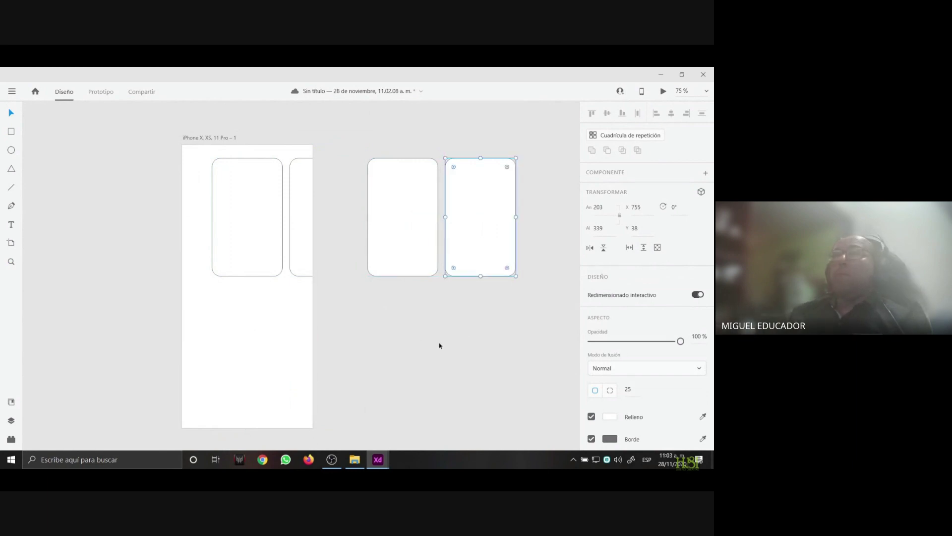
Fill the second card, which straddles the artboard's right edge, with dark blue
left_click(295, 227)
scroll(619, 278, "down", 5)
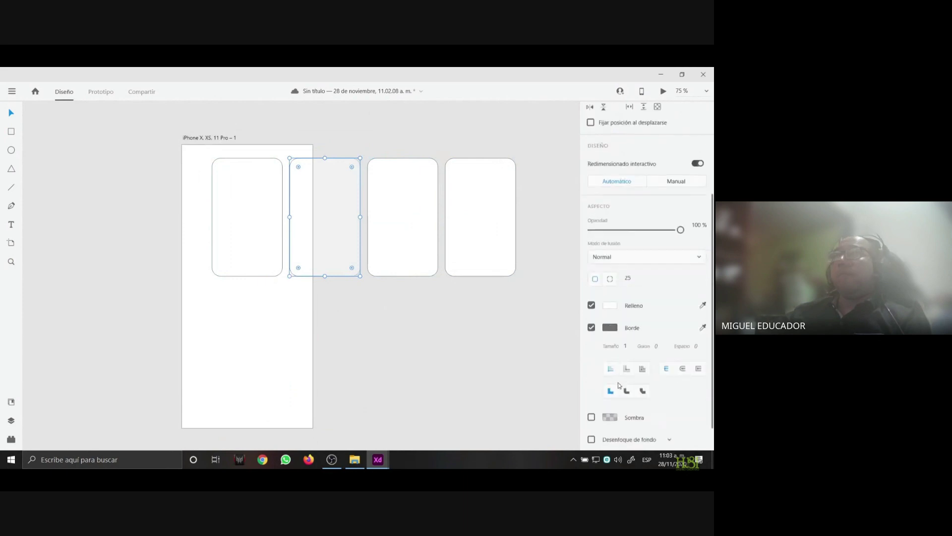
left_click(611, 276)
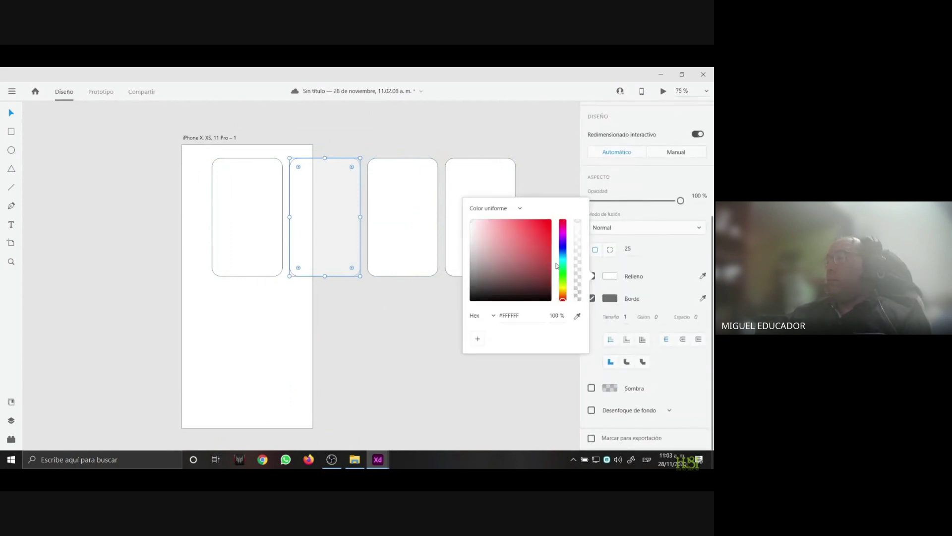
left_click(563, 245)
left_click(540, 237)
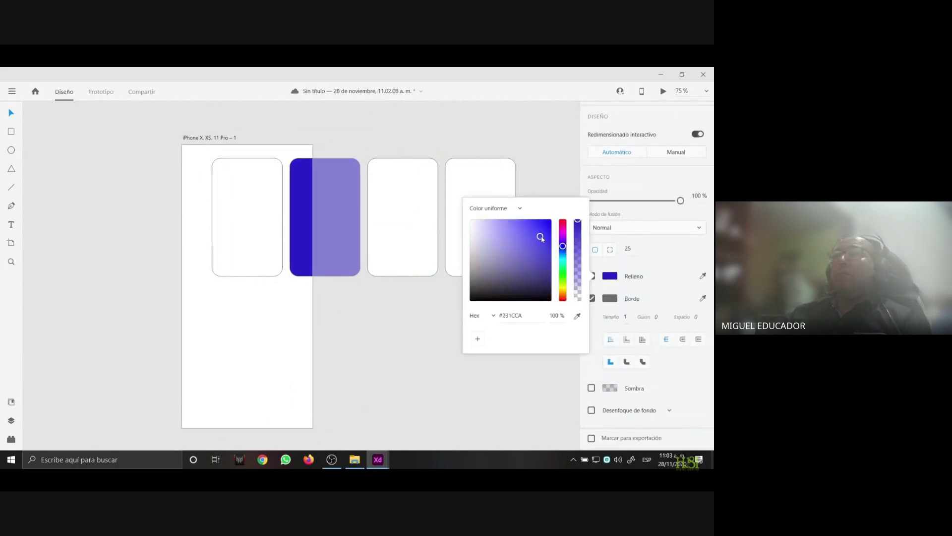
left_click(559, 185)
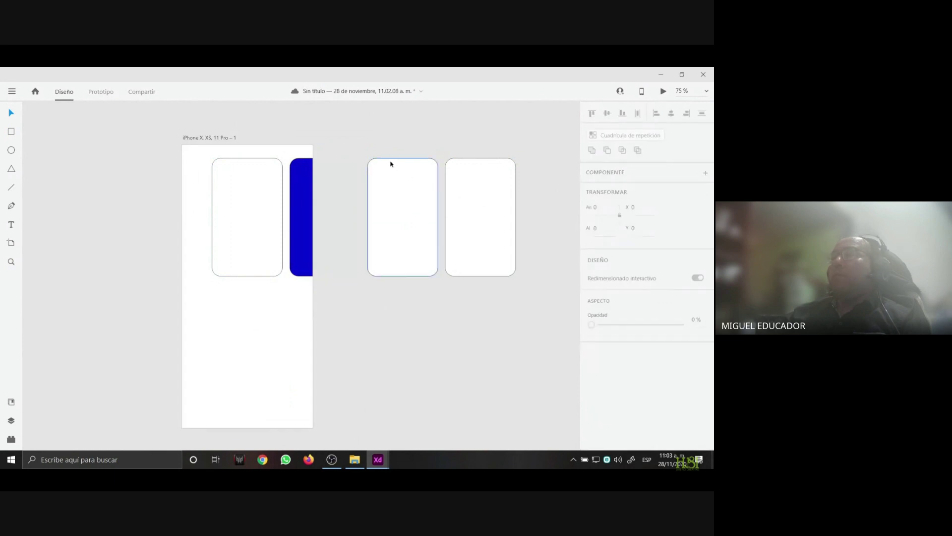
Fill the third card in the row with crimson red
left_click(391, 164)
left_click(609, 416)
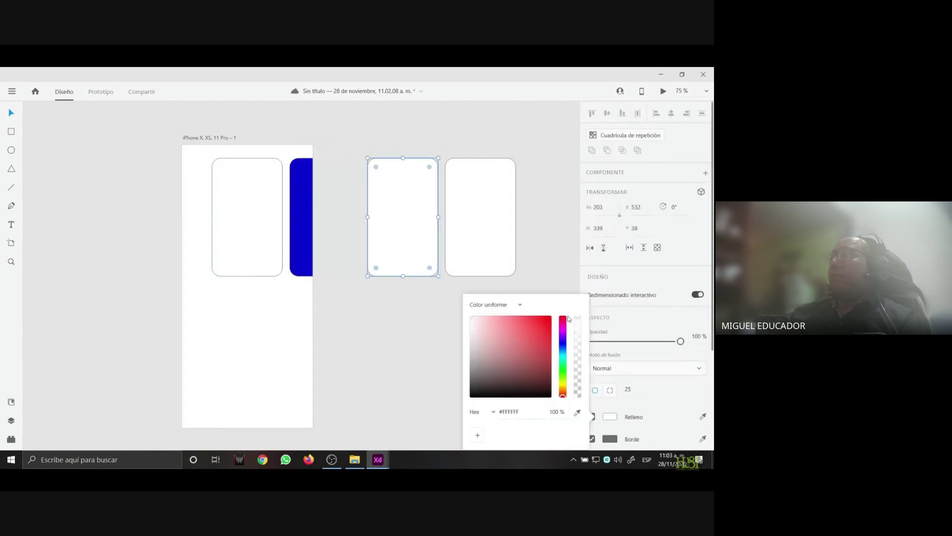
left_click(419, 243)
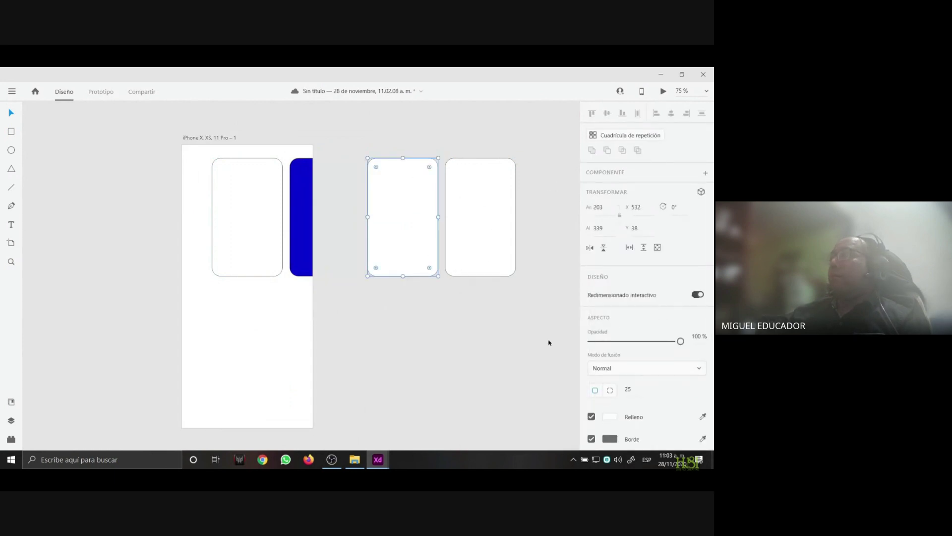
left_click(610, 416)
left_click(553, 317)
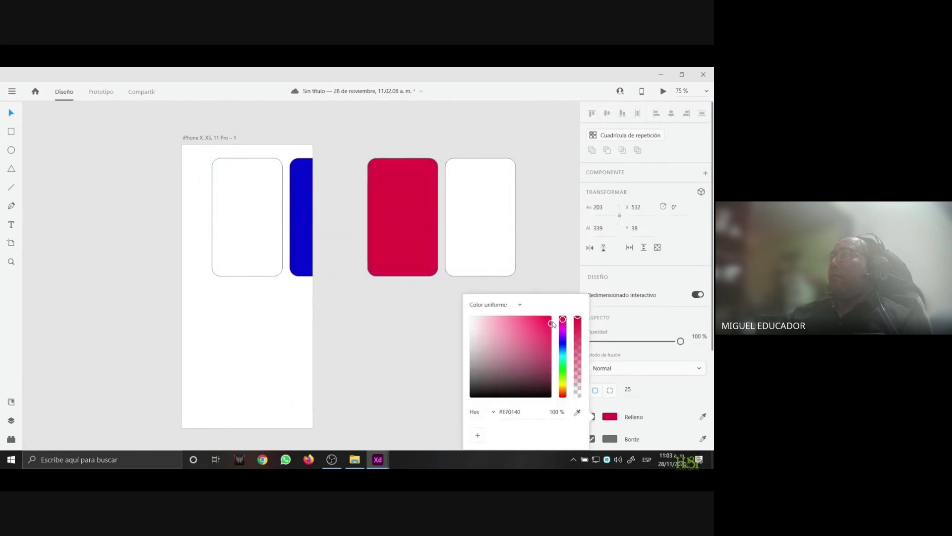
left_click(550, 267)
Fill the fourth card in the row with yellow
left_click(500, 251)
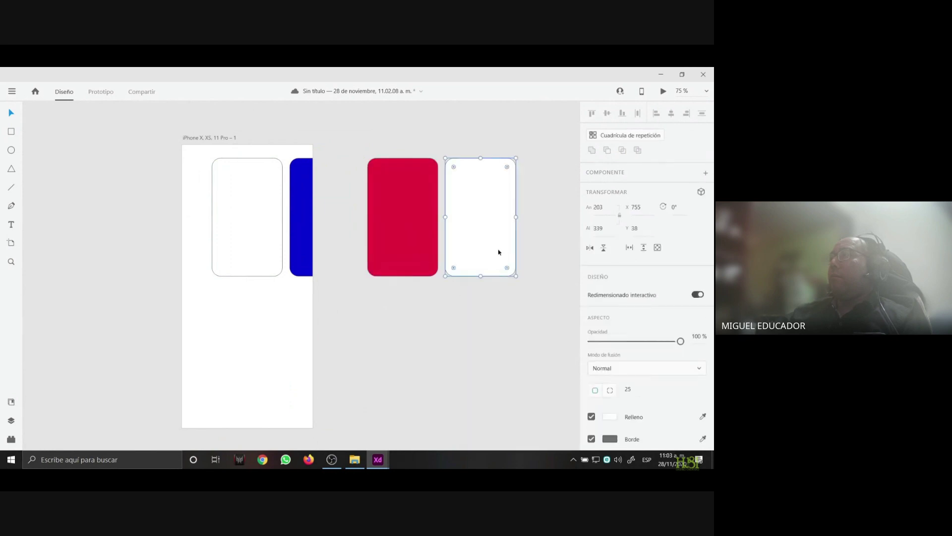
left_click(610, 417)
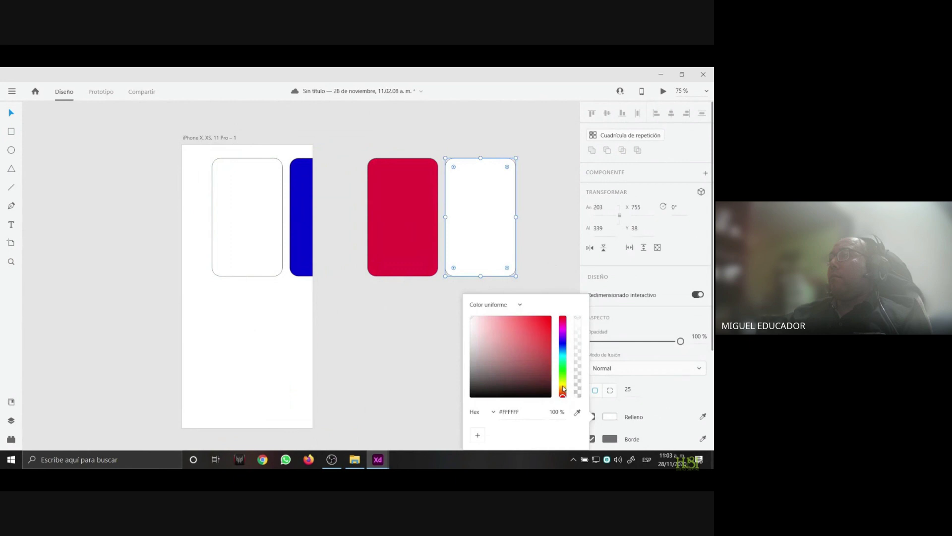
left_click(563, 387)
left_click(550, 324)
left_click(548, 287)
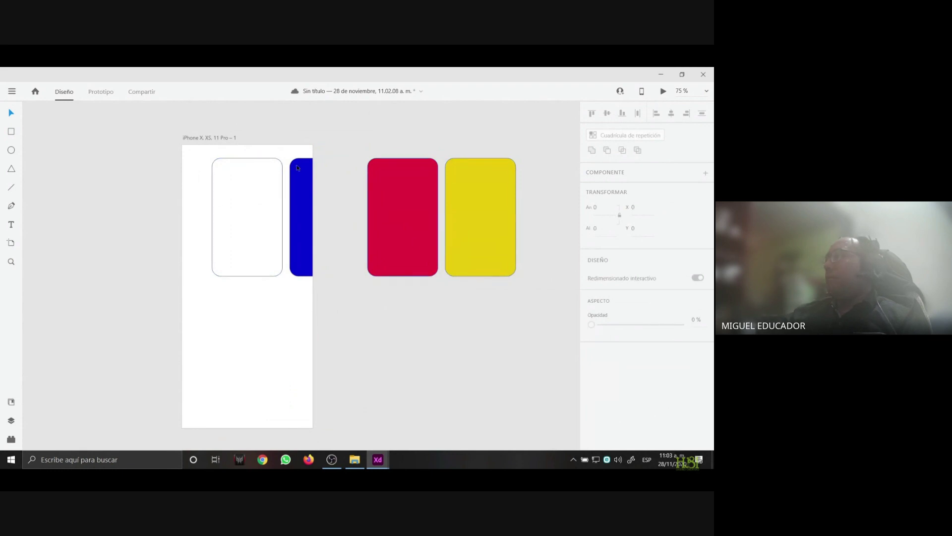
Select the white, blue, red and yellow cards together and group them
left_click_drag(199, 165, 509, 279)
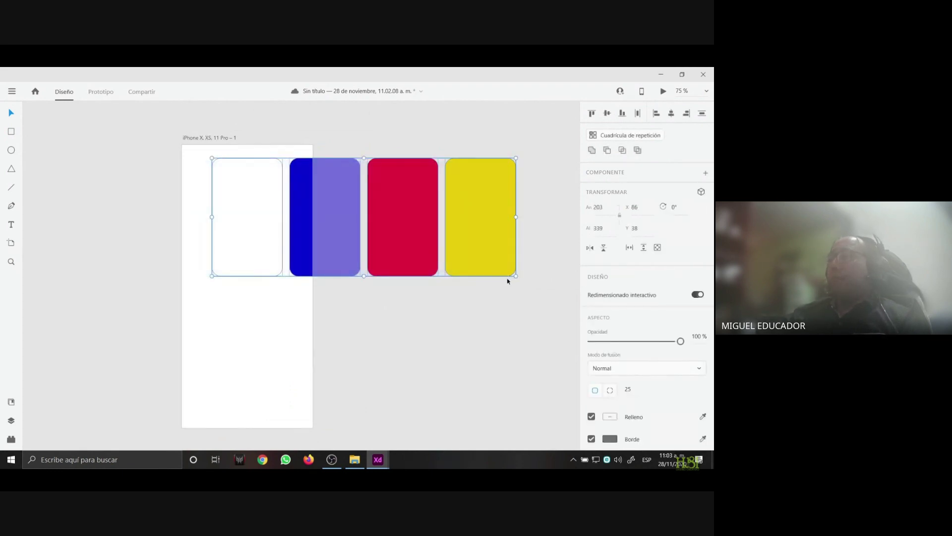
left_click(366, 340)
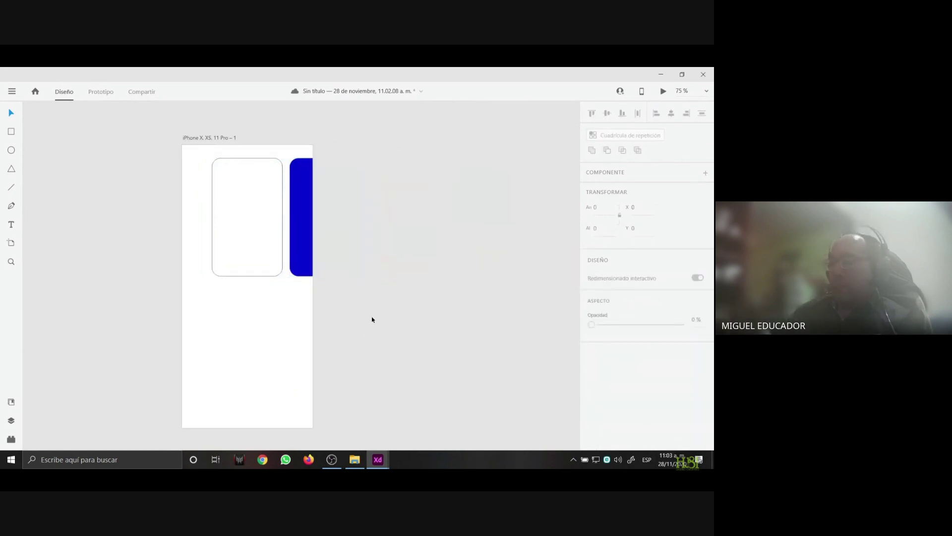
Duplicate the iPhone X artboard with its grouped cards and place the copy beside the original at X 400, Y 0
left_click(340, 191)
left_click(374, 340)
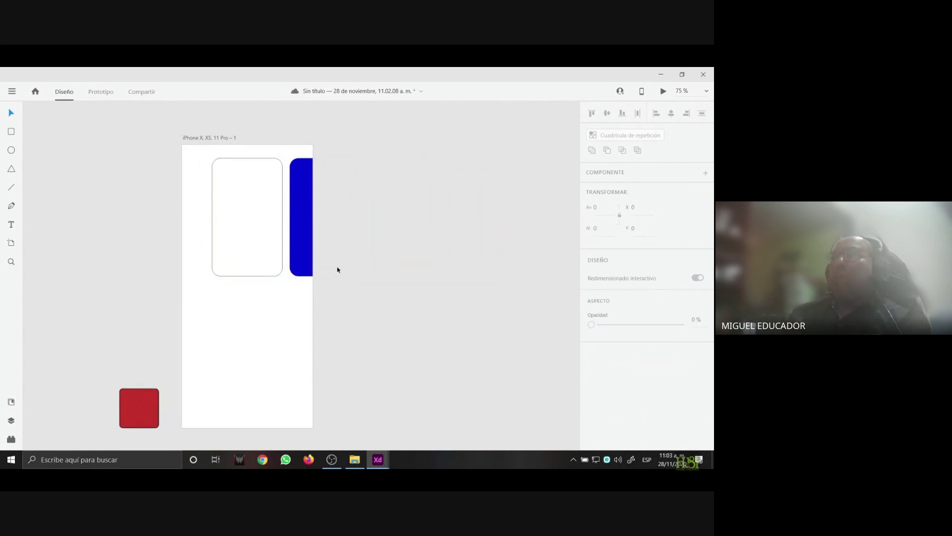
key("z")
scroll(338, 266, "down", 2)
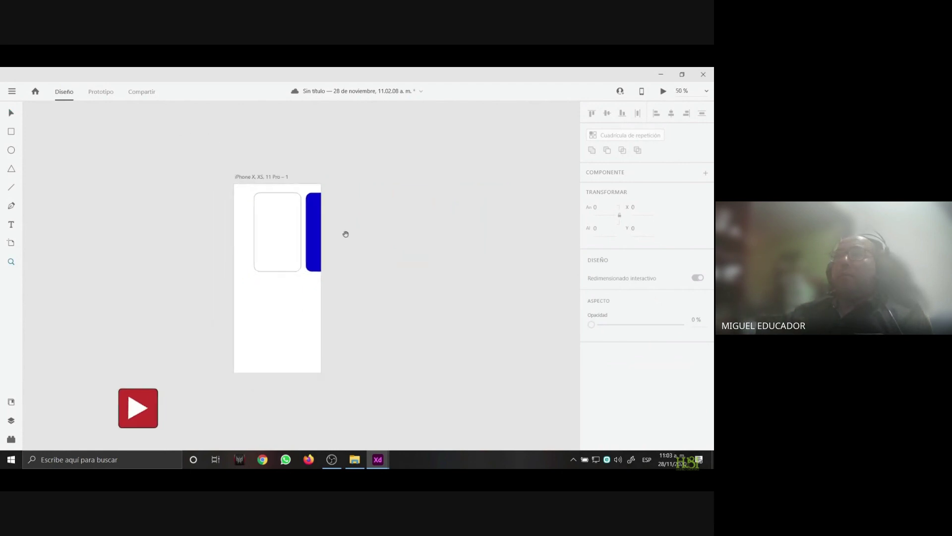
left_click_drag(345, 234, 327, 261)
key("v")
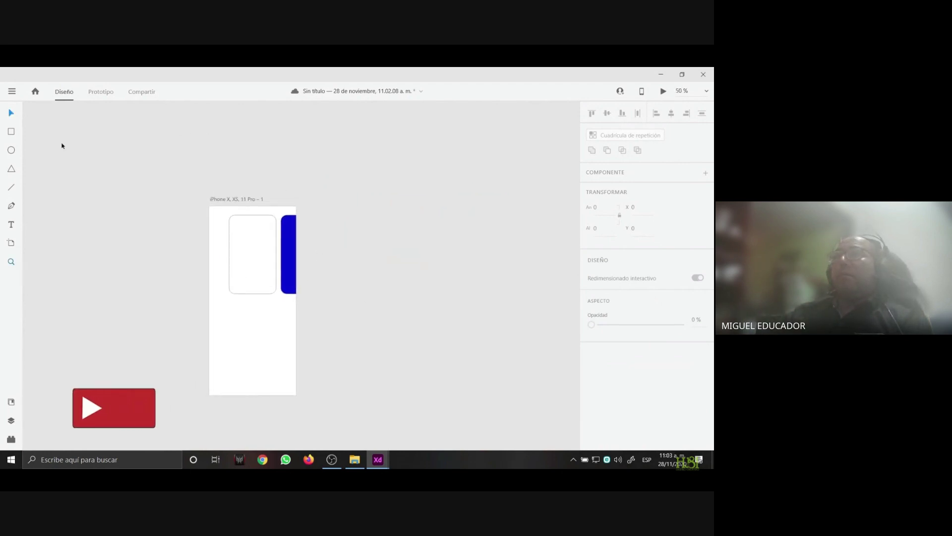
left_click(228, 199)
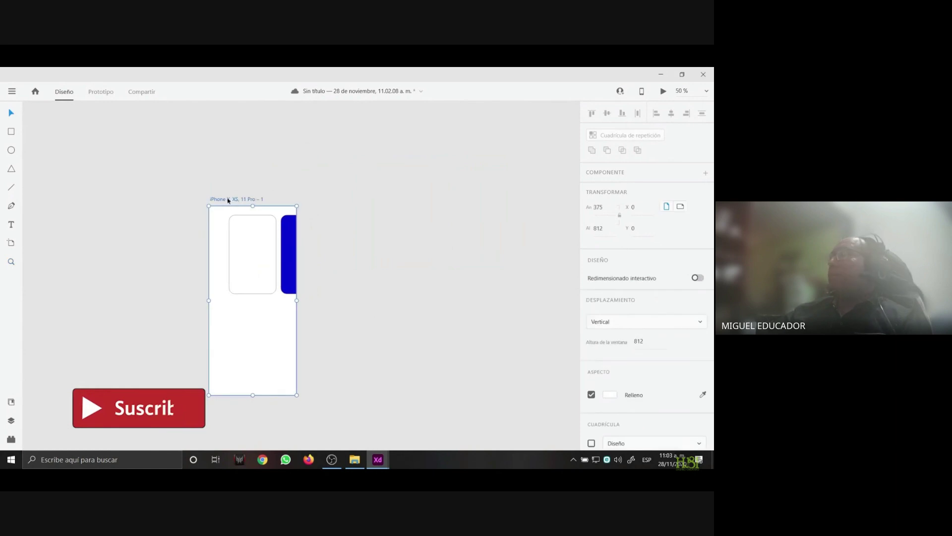
left_click_drag(228, 199, 320, 213)
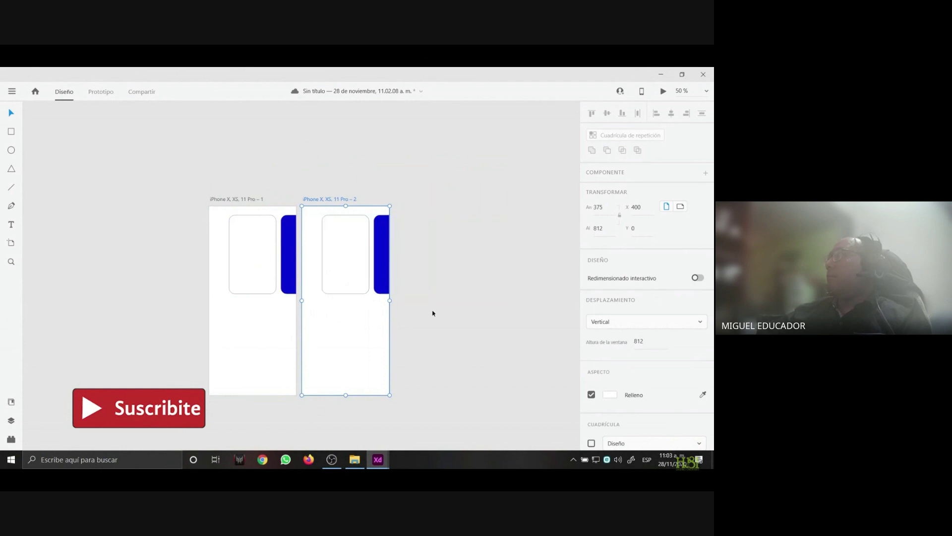
left_click(329, 266)
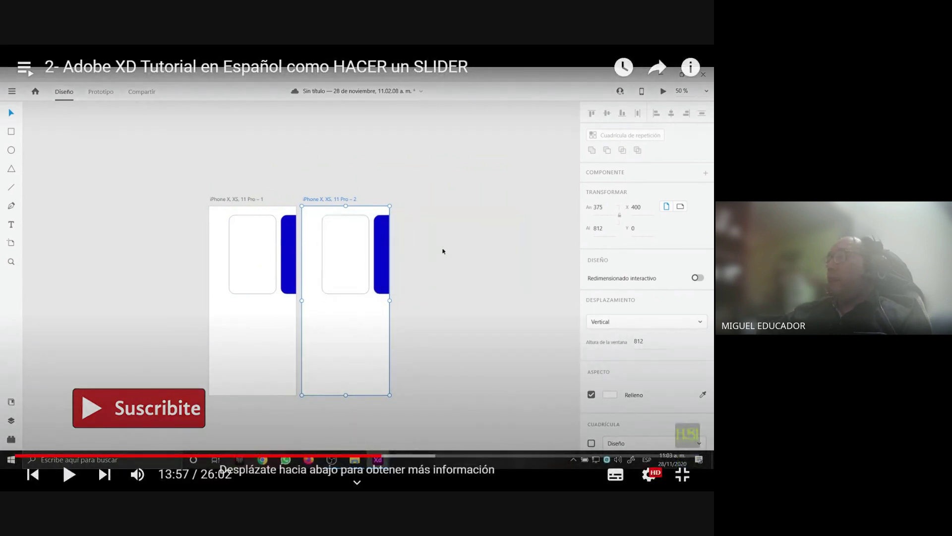